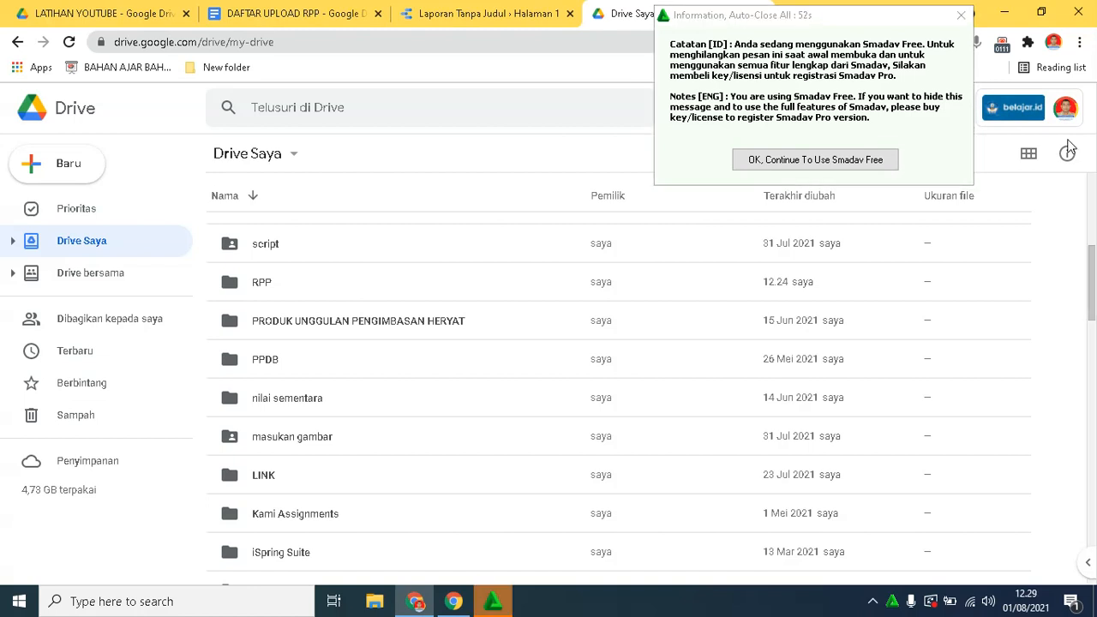
# - Dismiss the antivirus notice and open the RPP folder through KELAS 7 and TAHUN PELAJARAN 2018/2019 down to SEMESTER 1
pyautogui.click(962, 18)
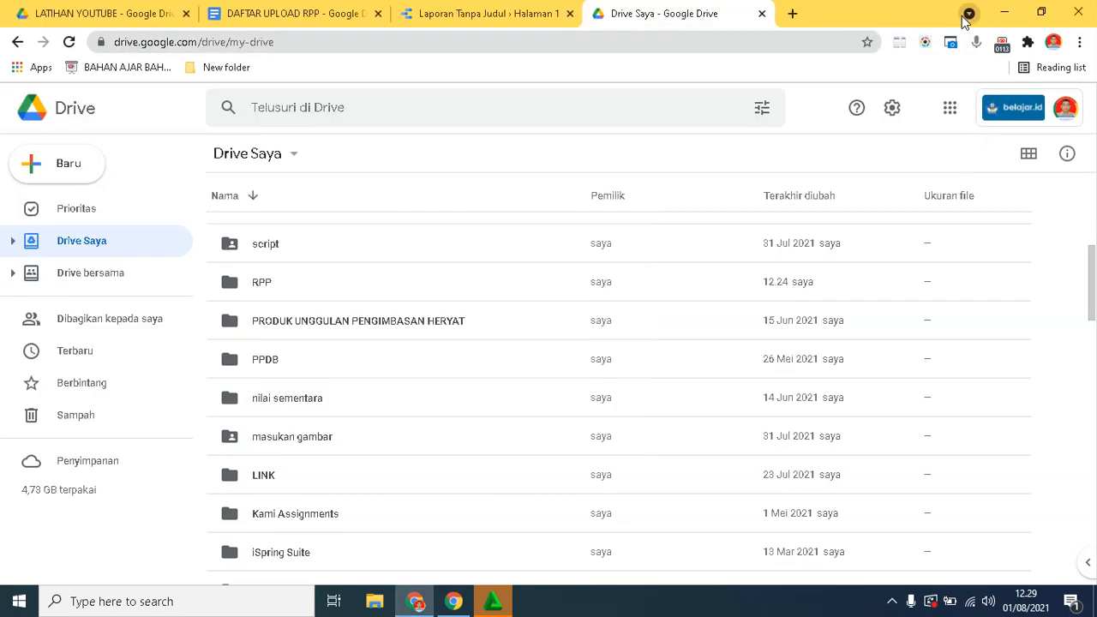
pyautogui.click(627, 18)
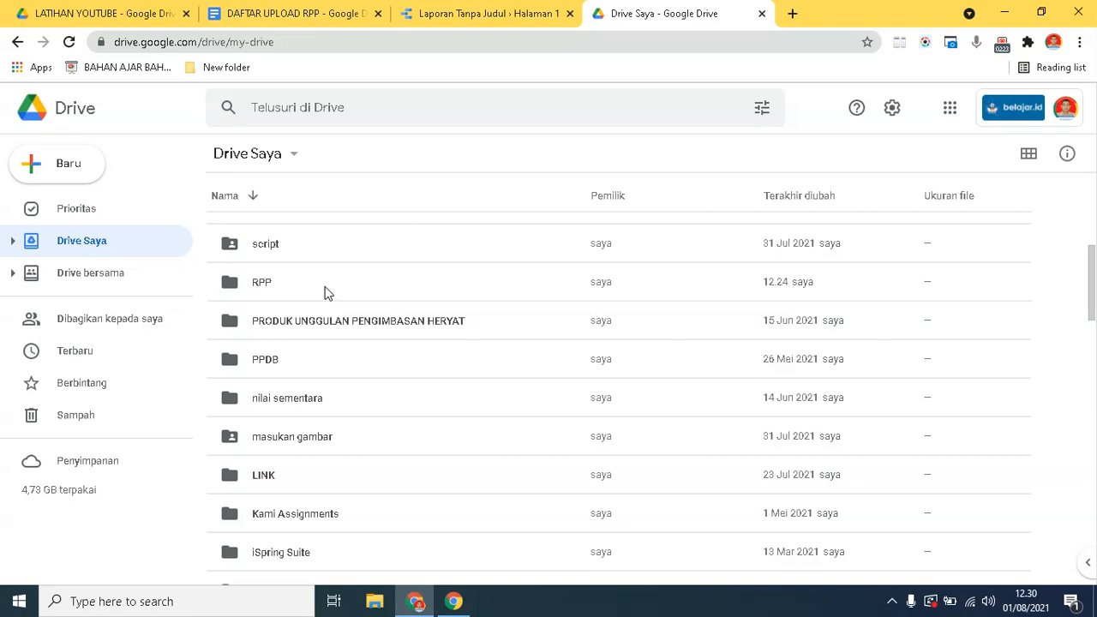
pyautogui.doubleClick(262, 290)
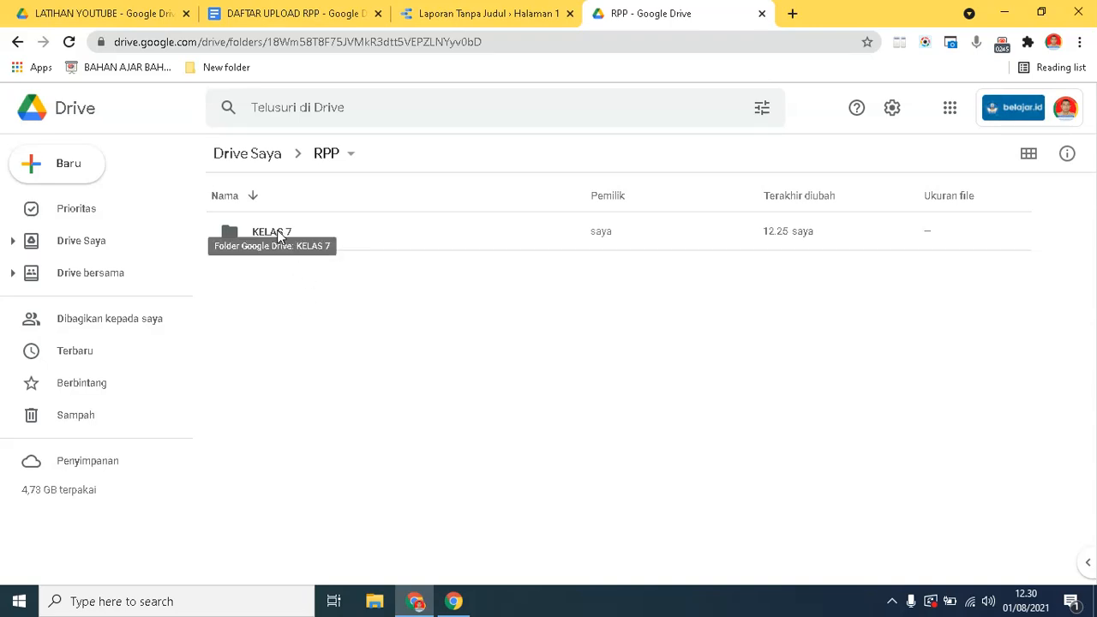
pyautogui.doubleClick(278, 235)
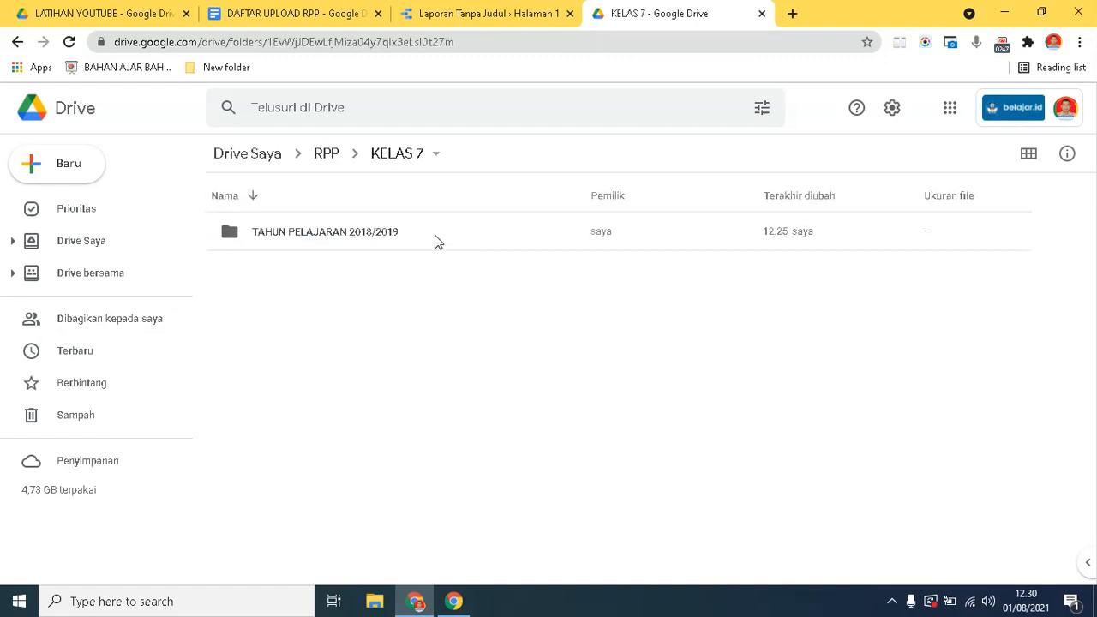
pyautogui.doubleClick(350, 235)
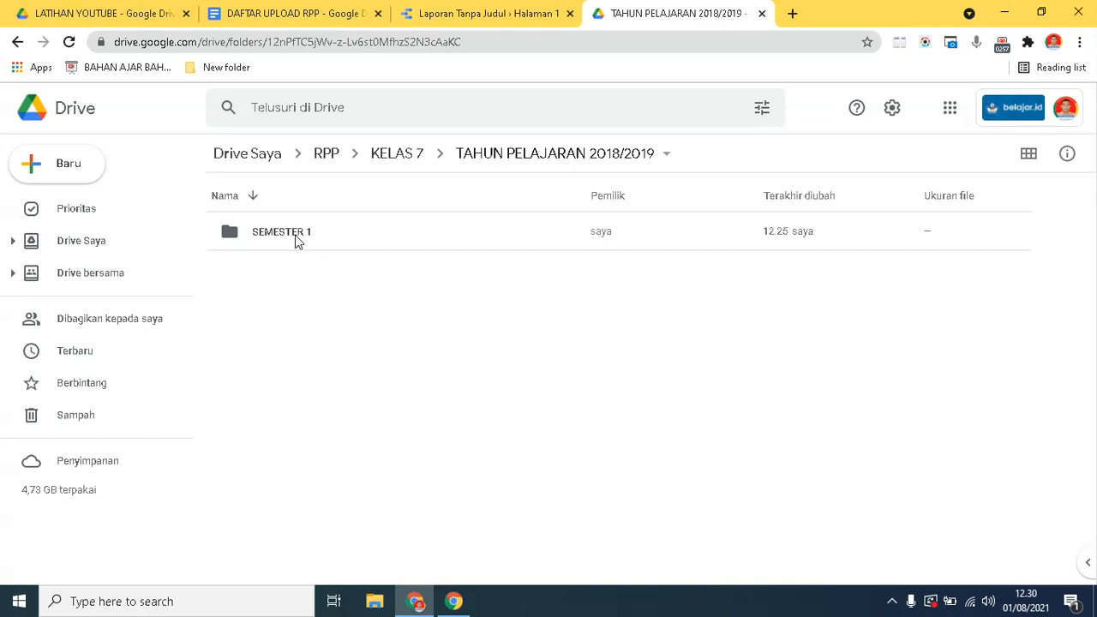
pyautogui.doubleClick(295, 233)
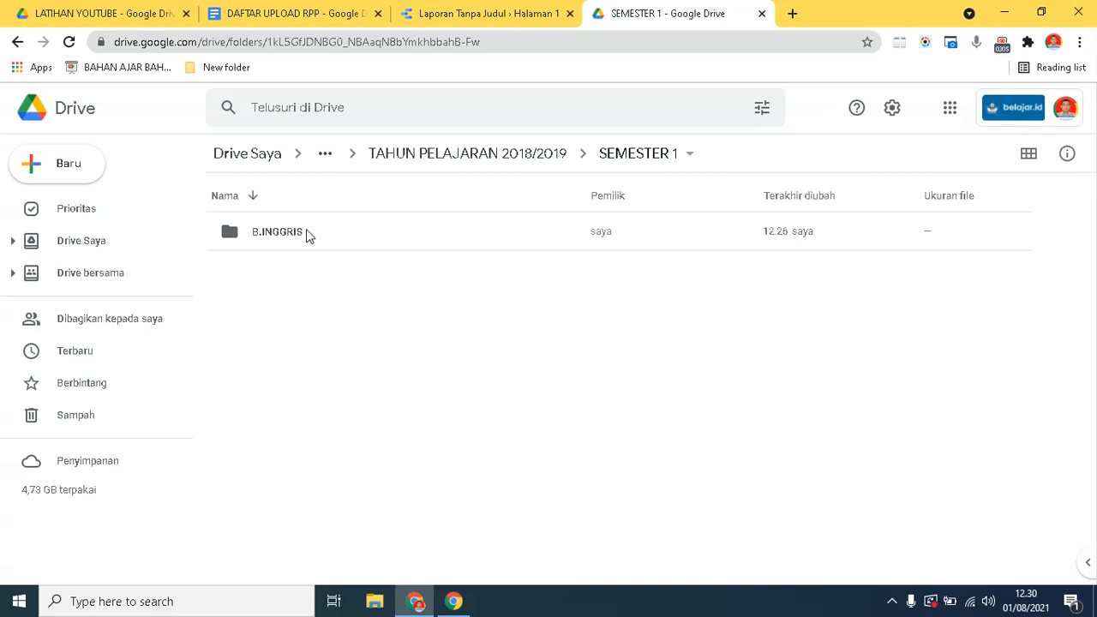
# - Return to the KELAS 7 folder and rename its subfolder as TAHUN PELAJARAN 2018/2019 SM2
pyautogui.click(18, 43)
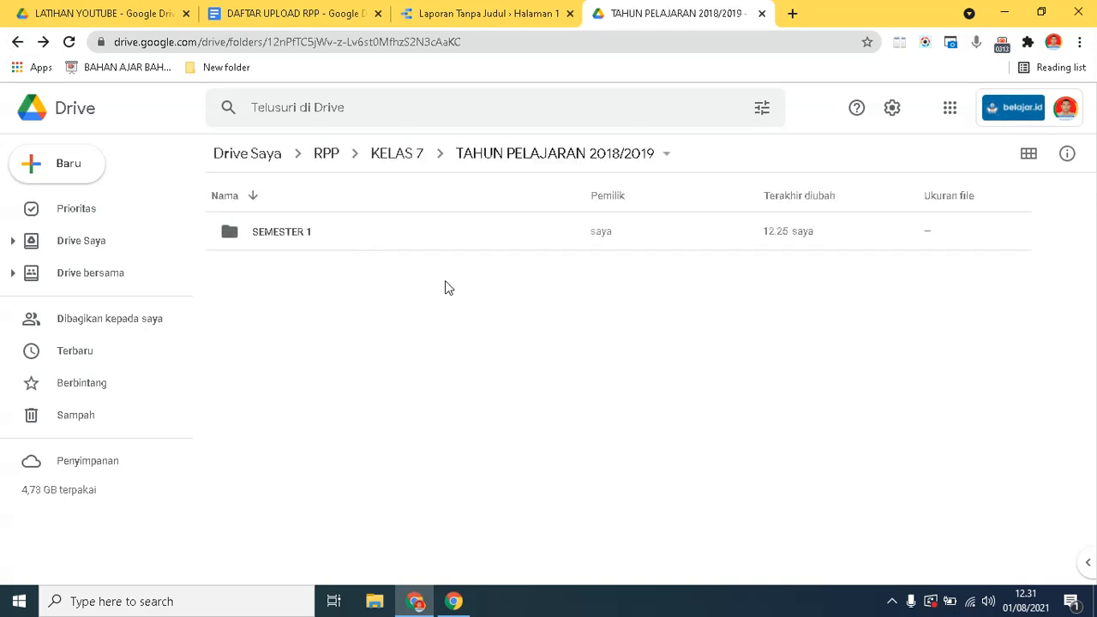
pyautogui.click(17, 43)
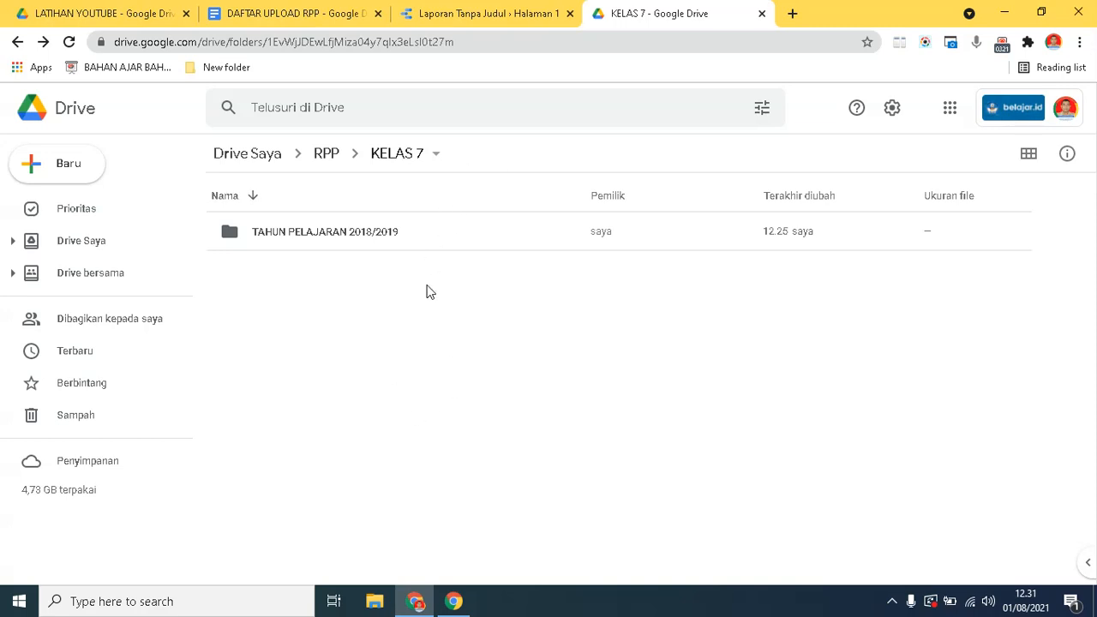
pyautogui.rightClick(407, 230)
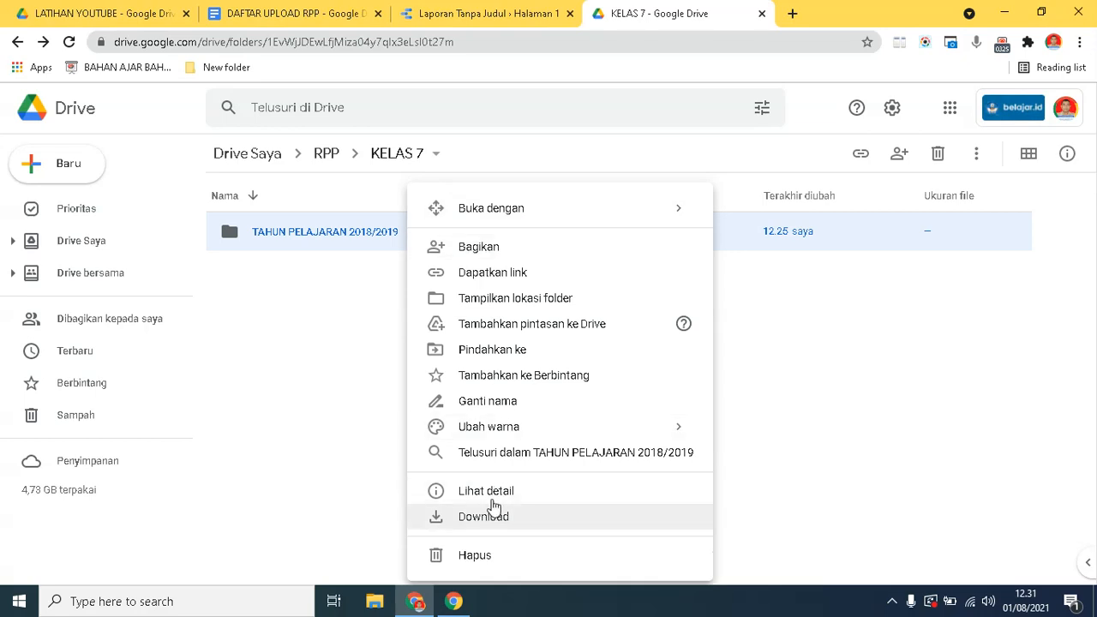
pyautogui.click(489, 411)
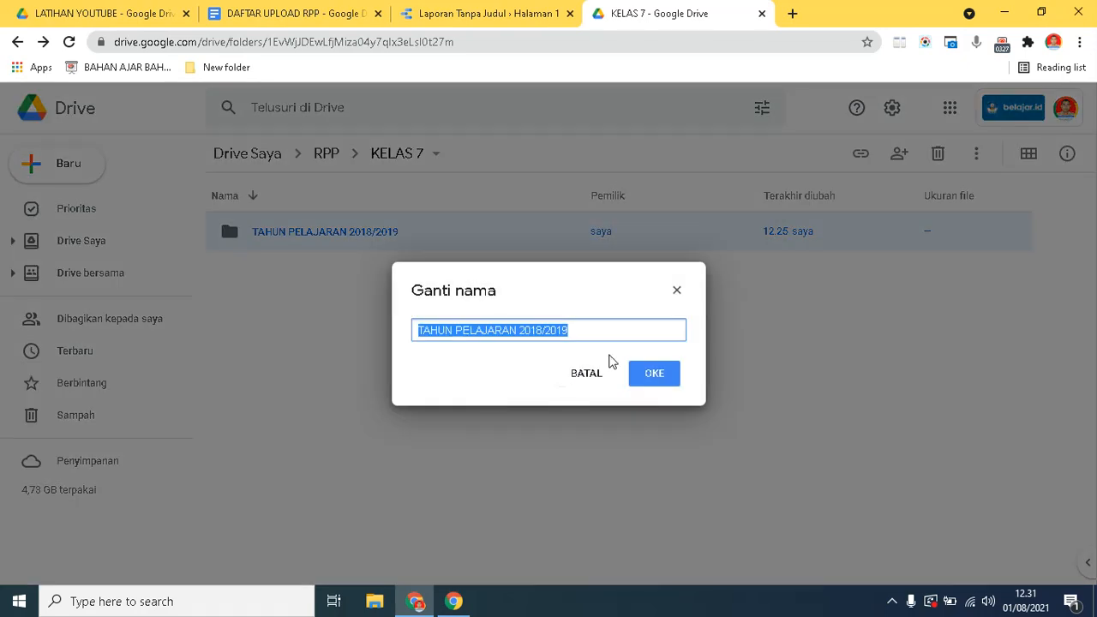
pyautogui.click(583, 331)
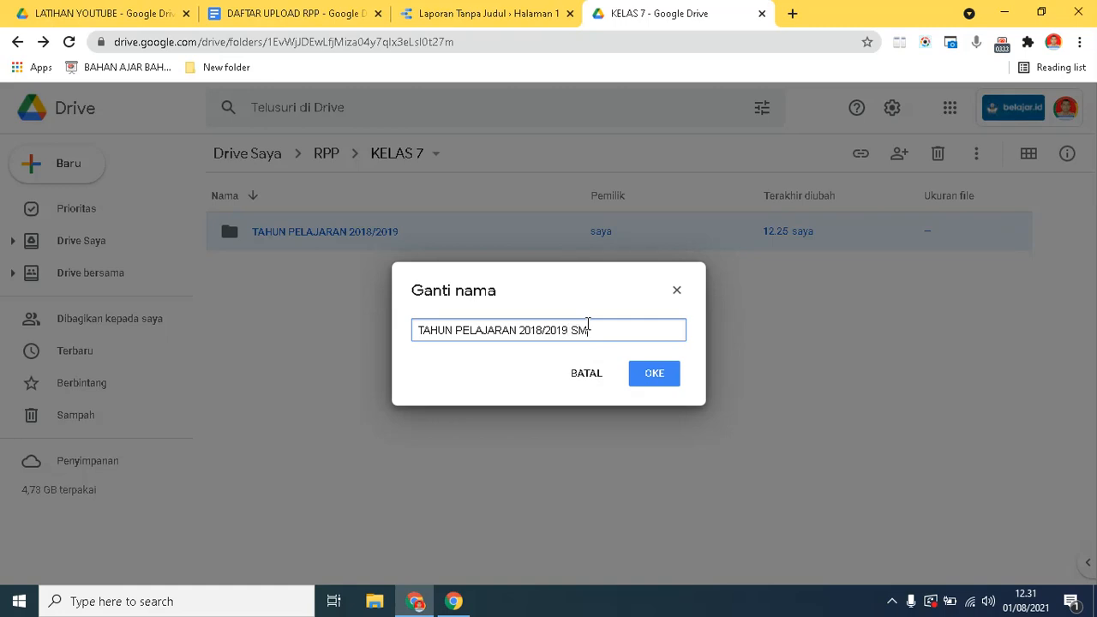
pyautogui.write('2')
pyautogui.click(660, 378)
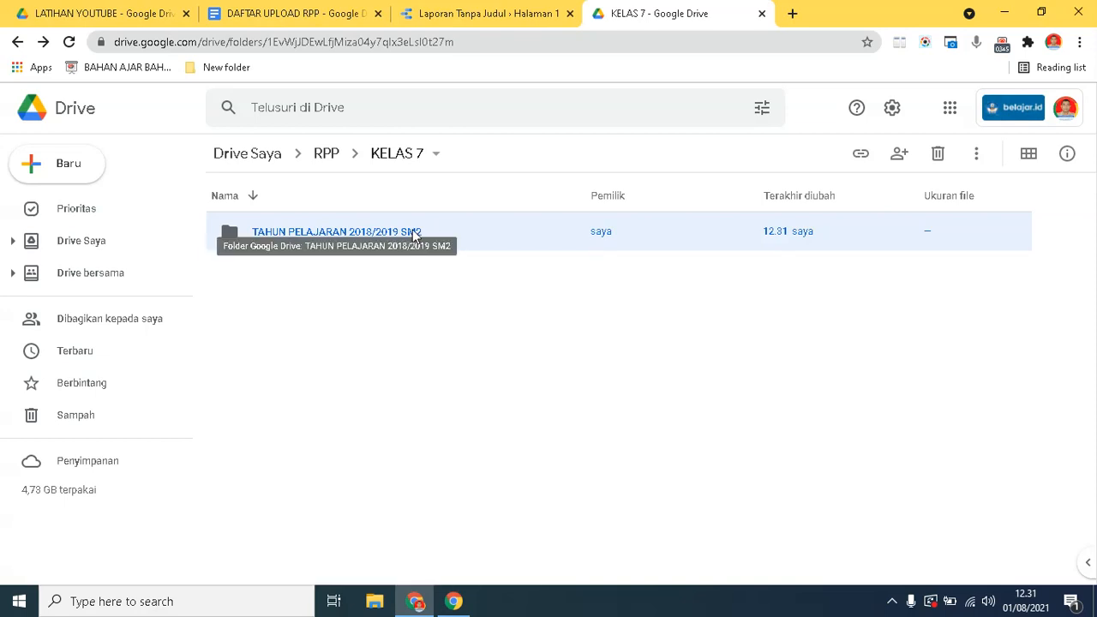
# - Move the SEMESTER 1 folder inside TAHUN PELAJARAN 2018/2019 SM2 to the trash
pyautogui.doubleClick(411, 227)
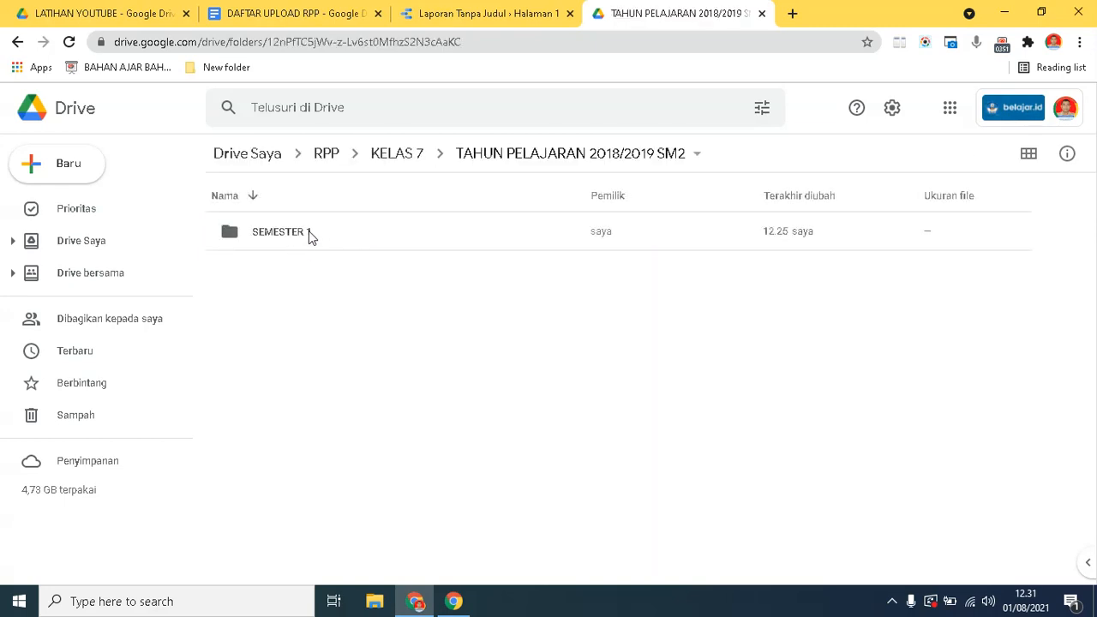
pyautogui.rightClick(300, 233)
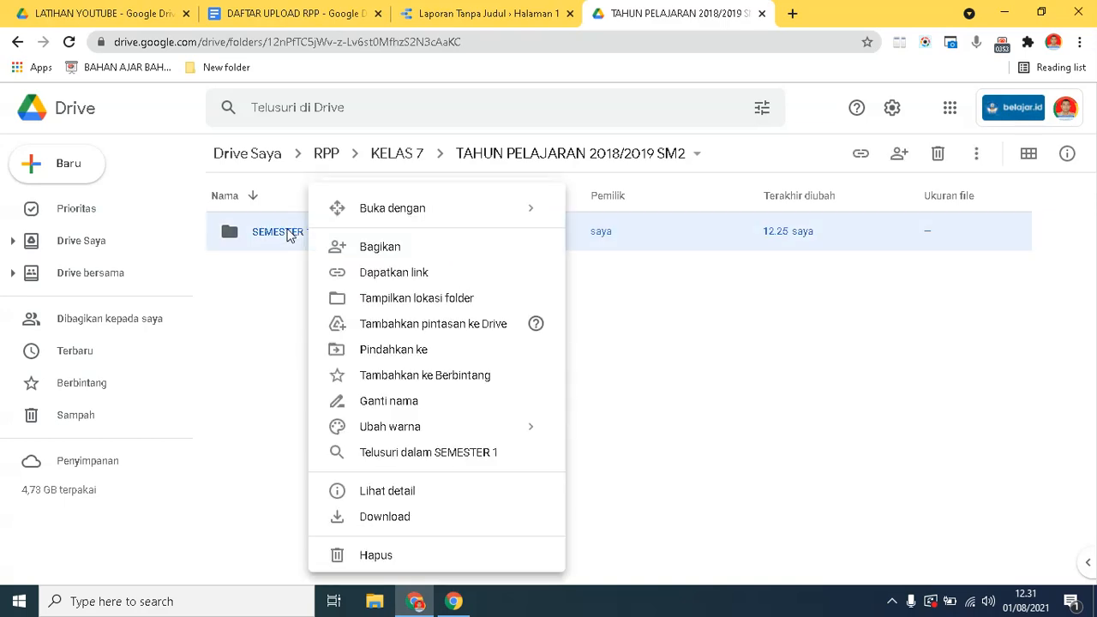
pyautogui.click(420, 561)
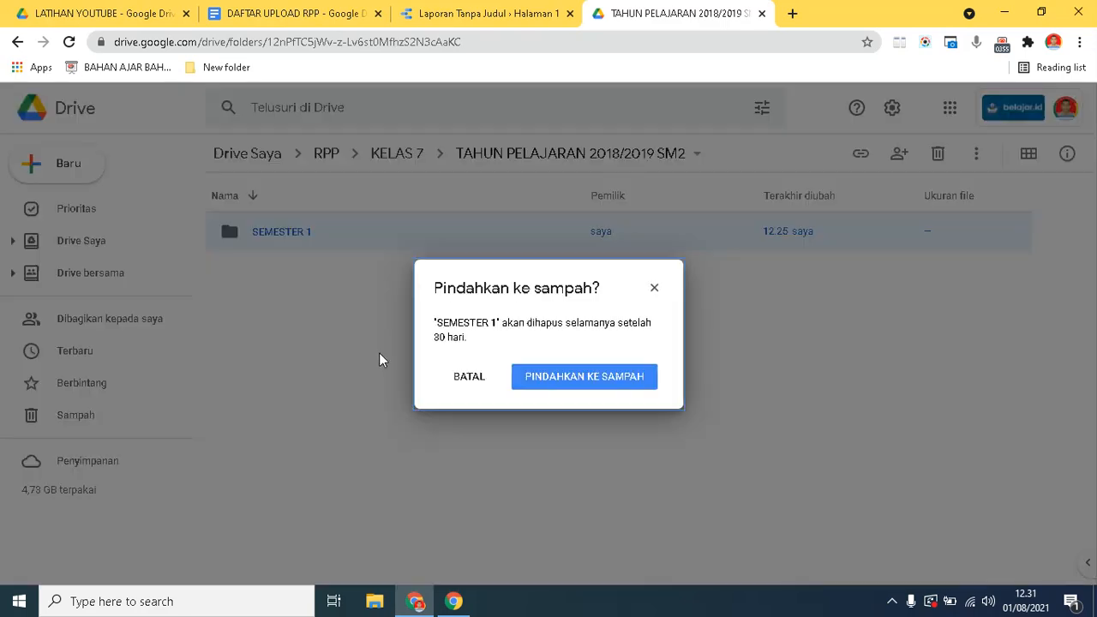
pyautogui.click(610, 379)
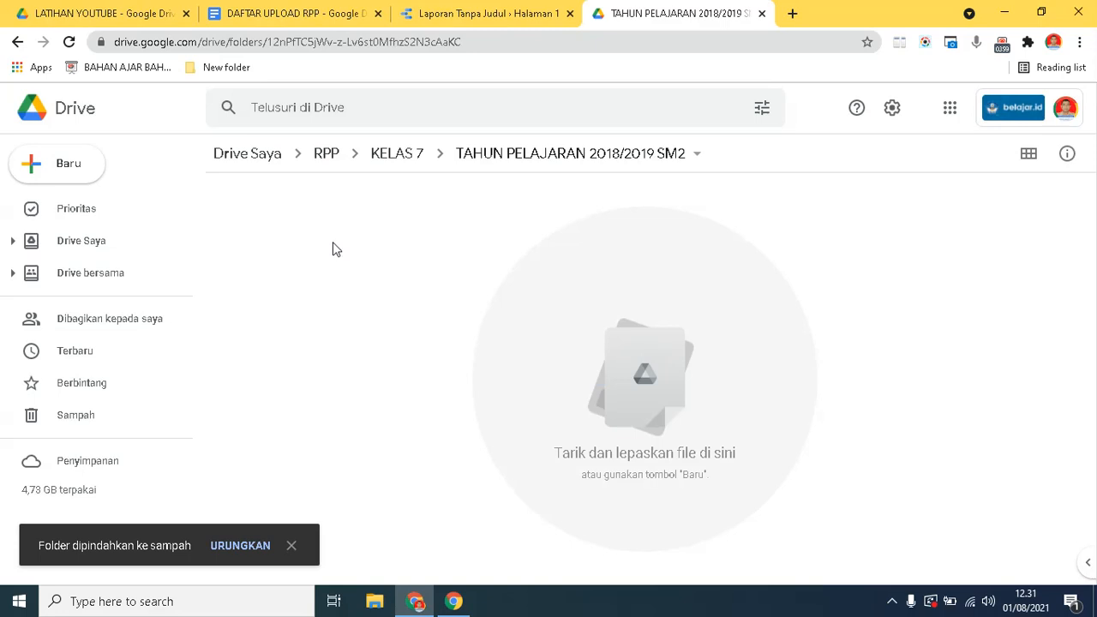
# - Create a folder named B.INGGRIS inside TAHUN PELAJARAN 2018/2019 SM2
pyautogui.rightClick(332, 245)
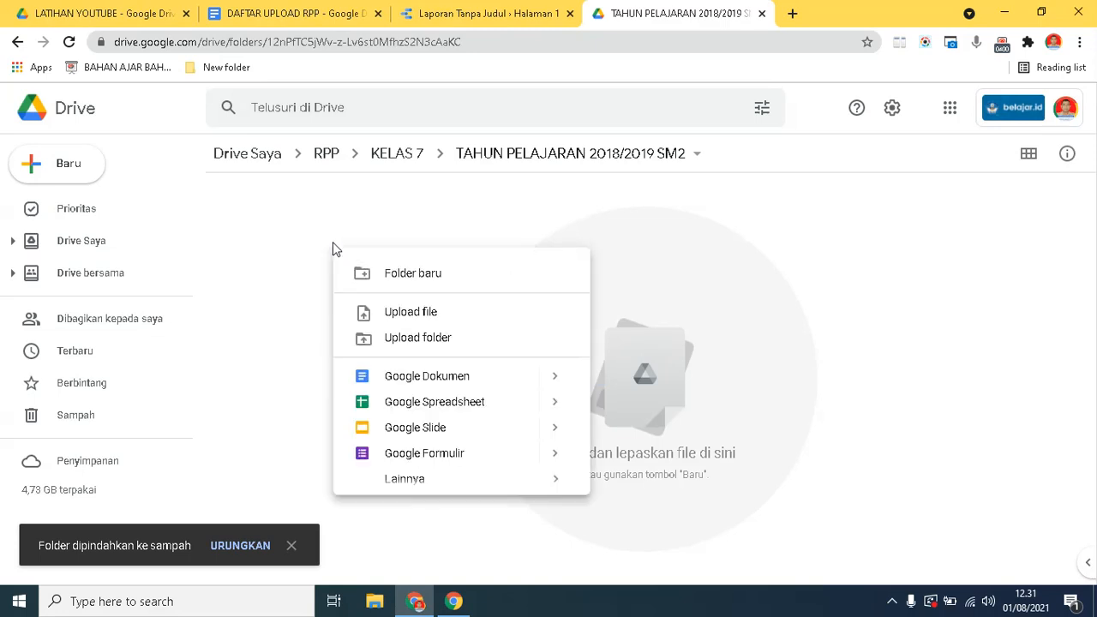
pyautogui.click(418, 274)
pyautogui.write('B')
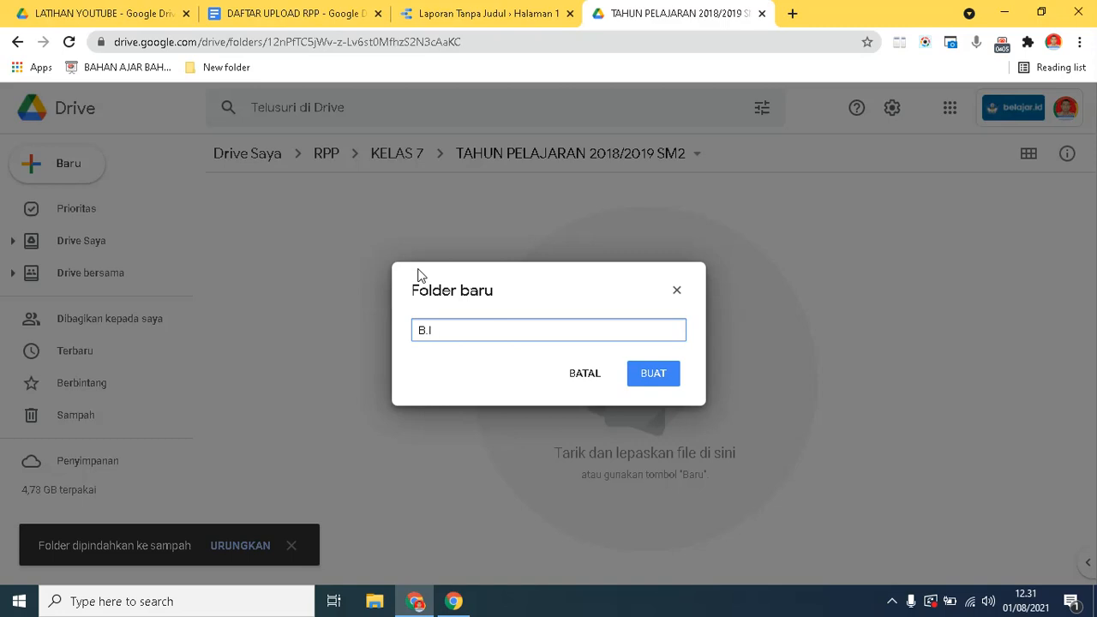
pyautogui.write('.INGGRIS')
pyautogui.click(645, 378)
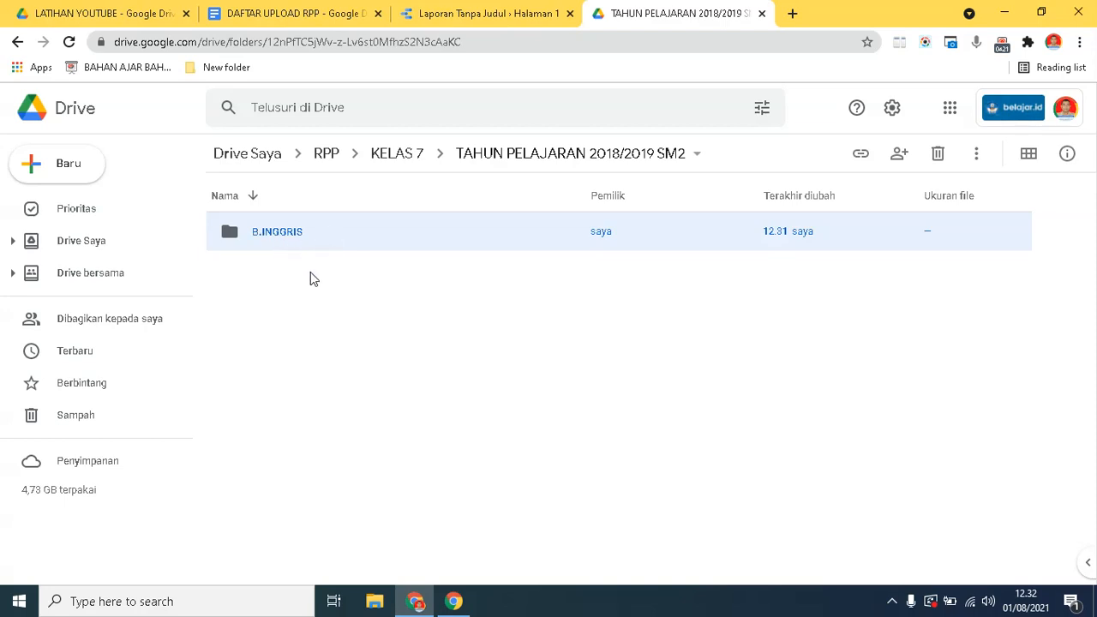
# - Create a second subject folder named IPA beside B.INGGRIS
pyautogui.rightClick(309, 333)
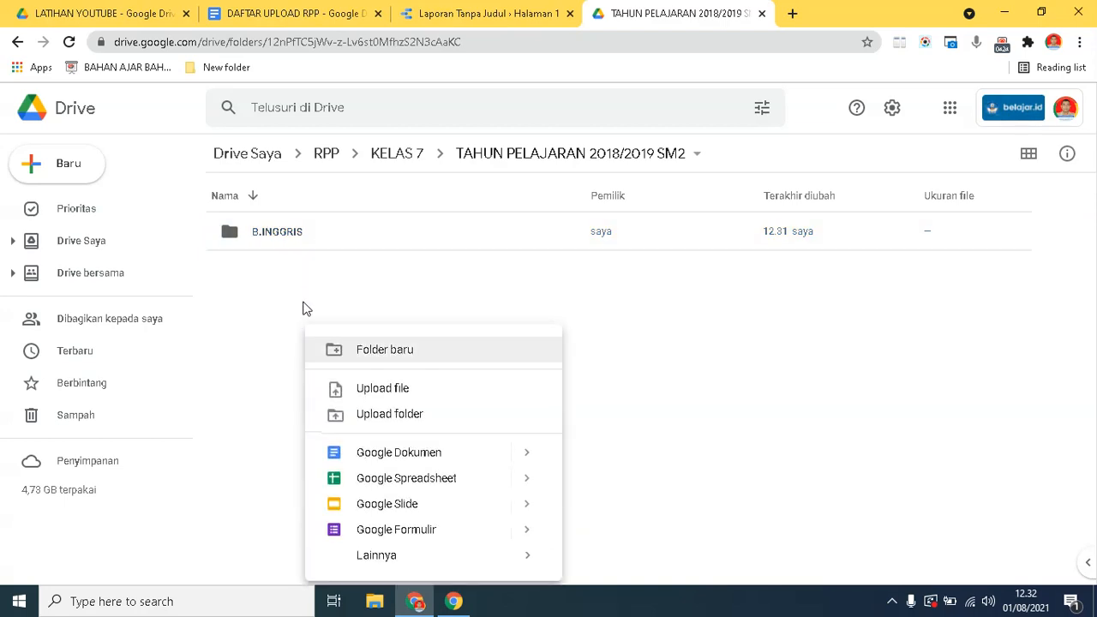
pyautogui.click(374, 349)
pyautogui.write('IPA')
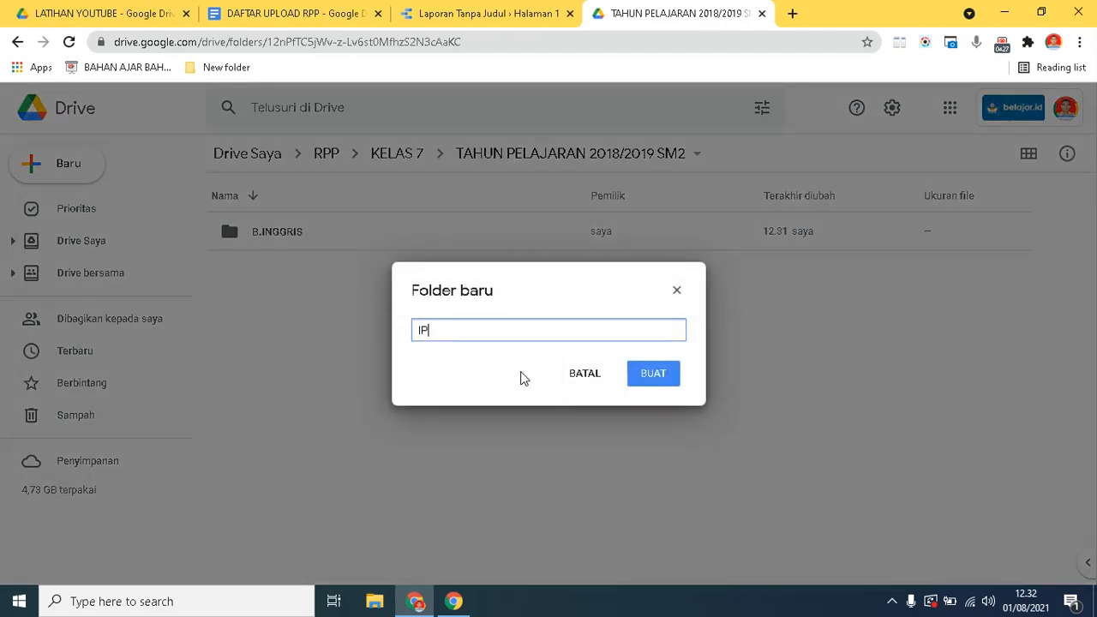
pyautogui.click(661, 379)
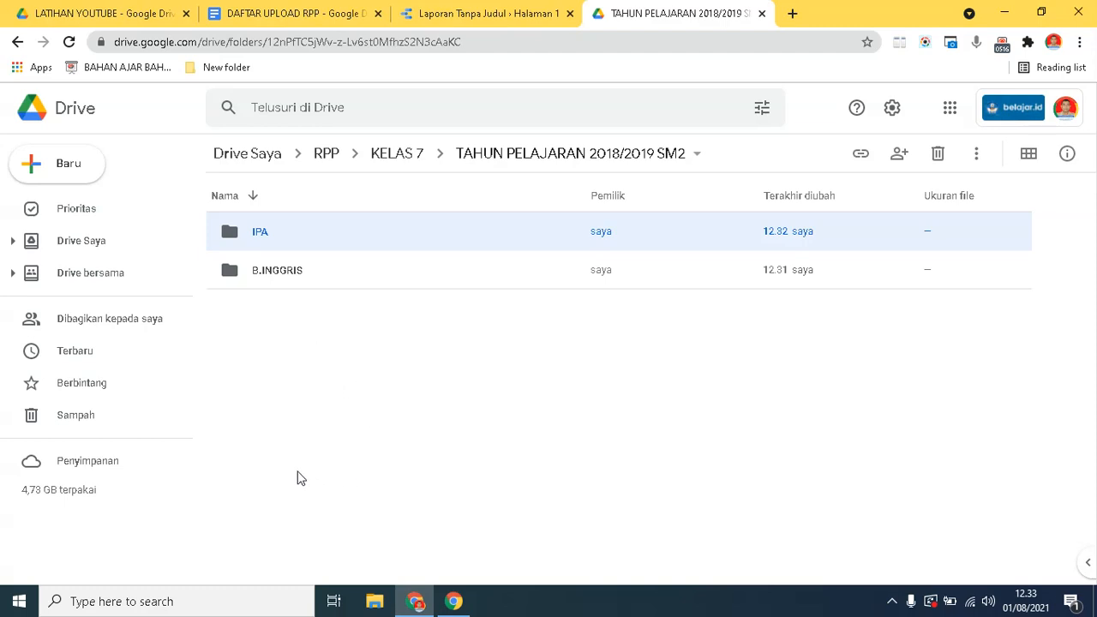
# - Switch to the DAFTAR UPLOAD RPP document, review its tables for Kelas 7, 8 and 9, and postpone the offline access offer
pyautogui.click(283, 14)
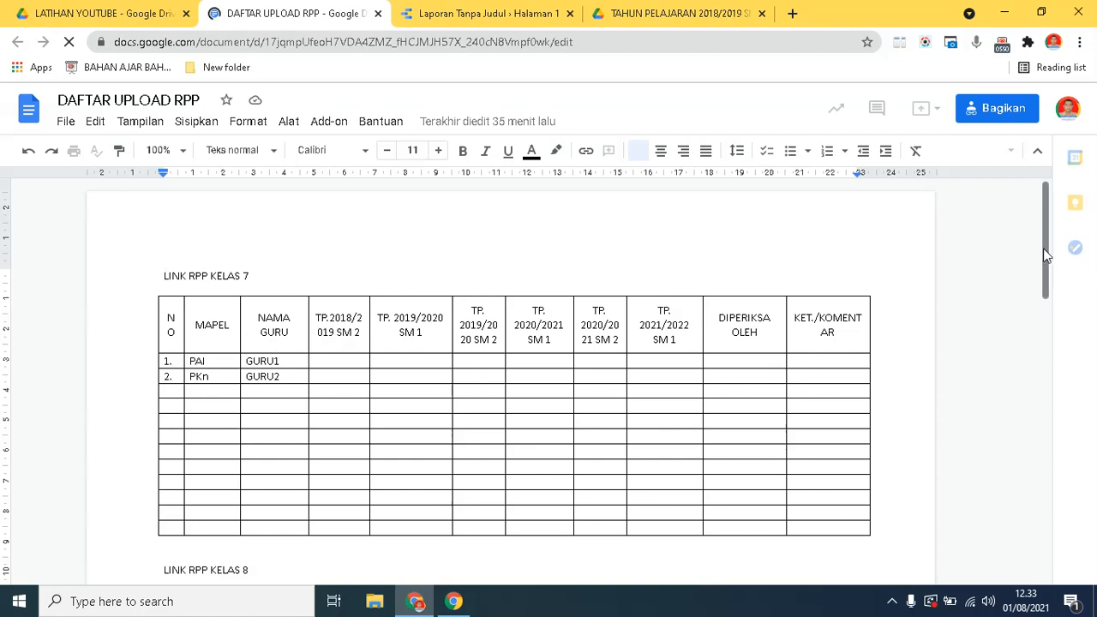
pyautogui.moveTo(1045, 248); pyautogui.dragTo(1046, 302)
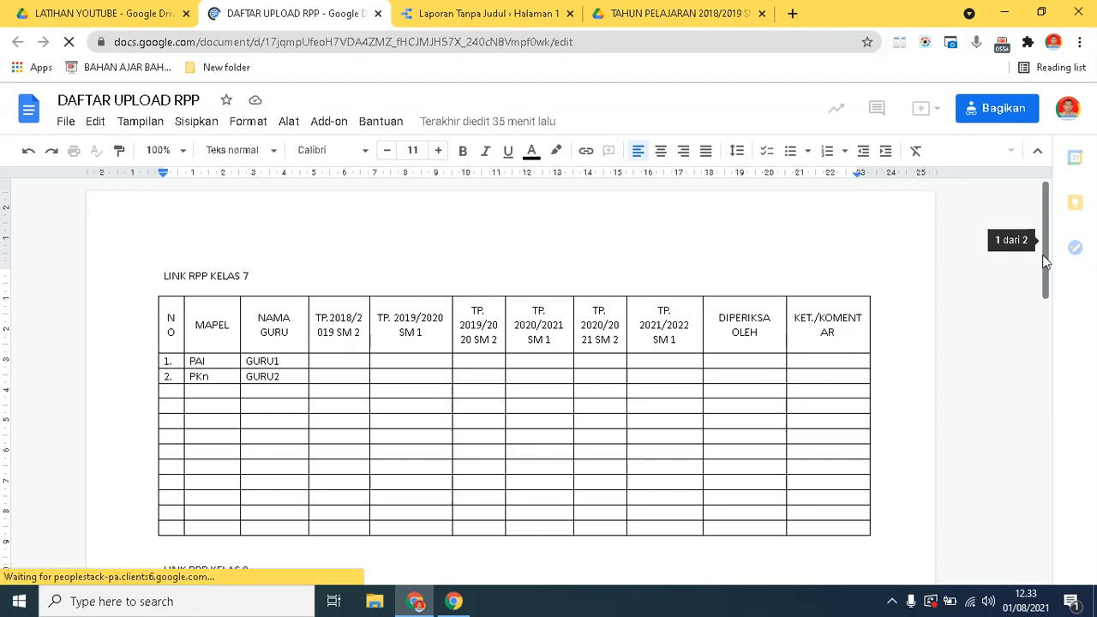
pyautogui.scroll(-5, 1048, 255)
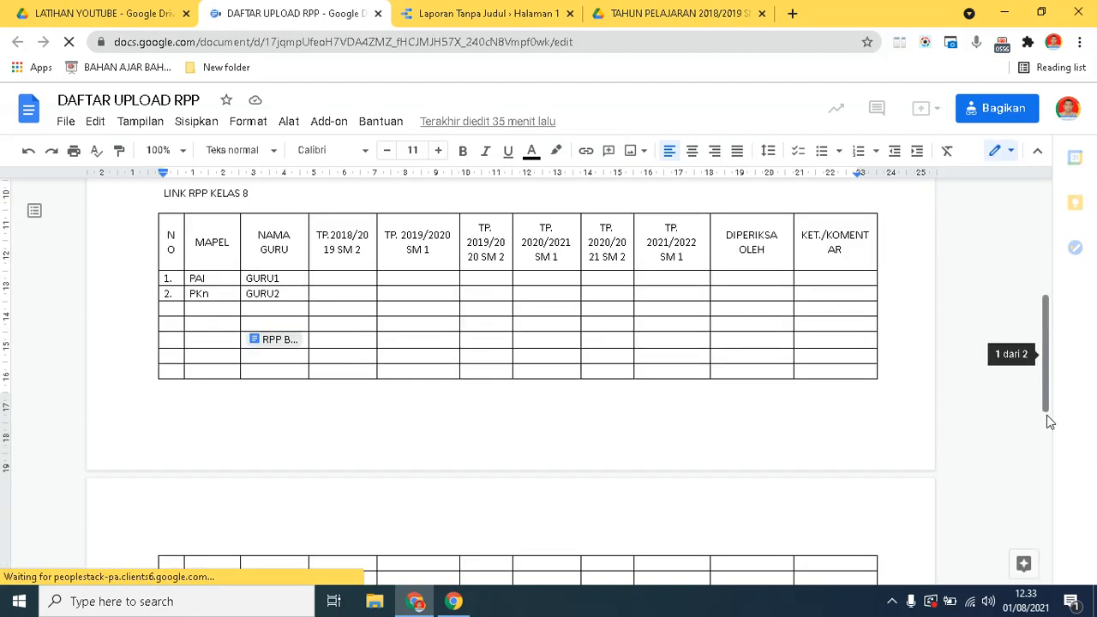
pyautogui.scroll(-5, 1051, 424)
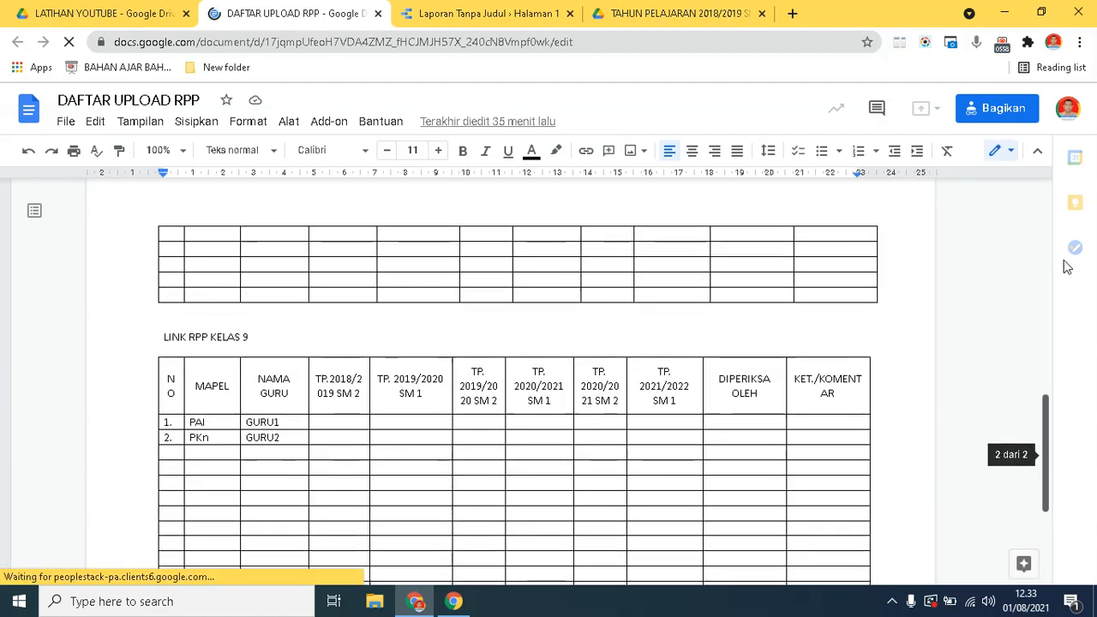
pyautogui.hotkey('ctrl', 'Home')
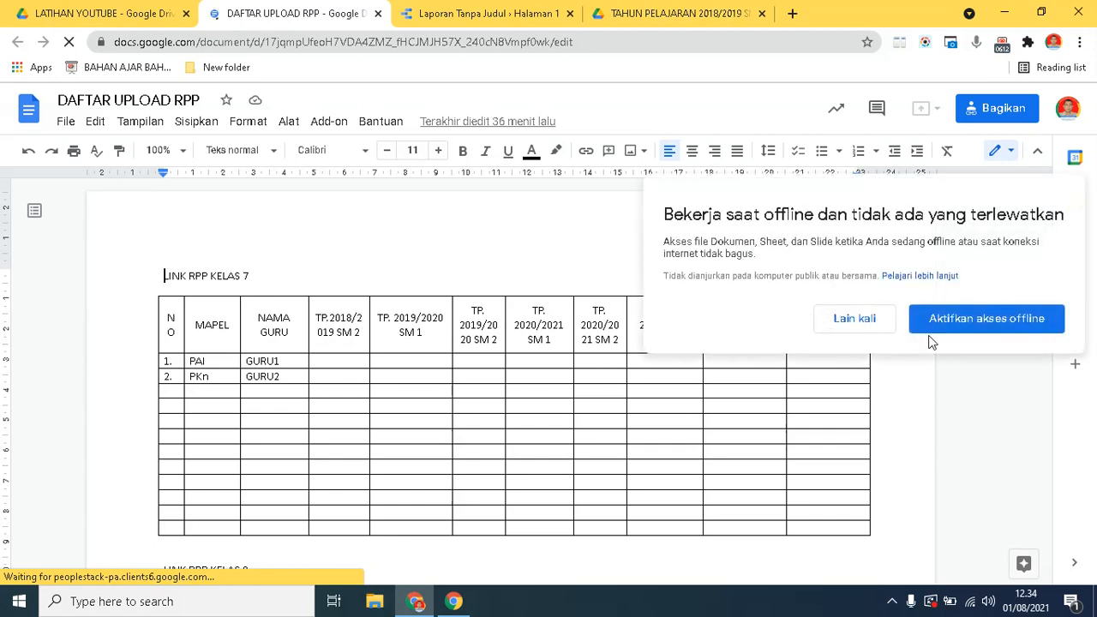
pyautogui.click(853, 320)
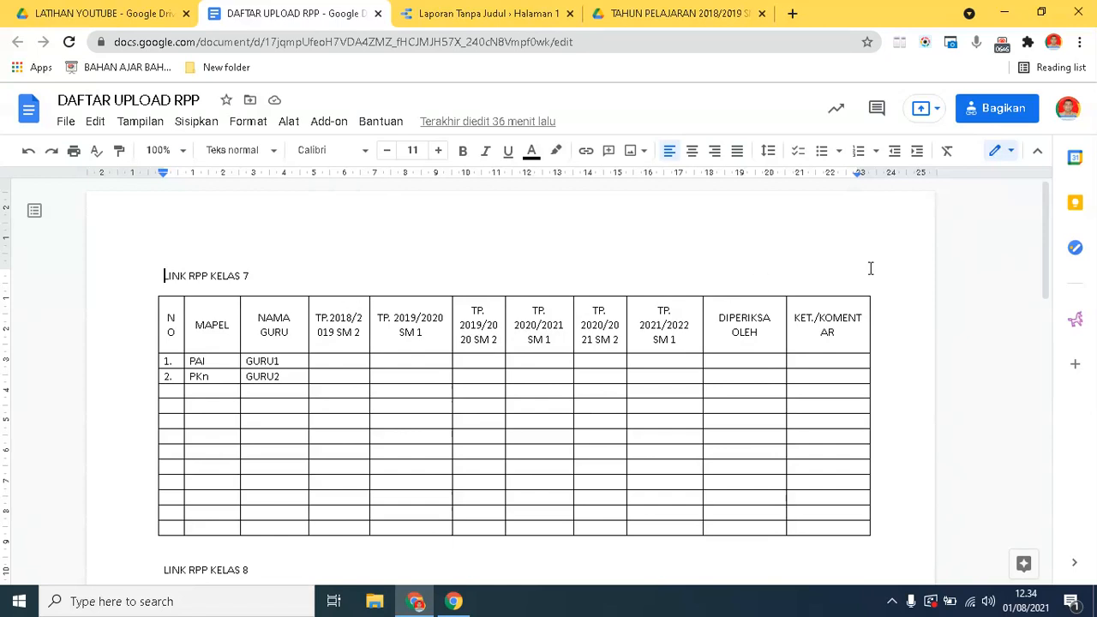
# - Add a blank line between the LINK RPP KELAS 7 heading and its table
pyautogui.moveTo(1046, 206); pyautogui.dragTo(1063, 307)
pyautogui.press('Return')
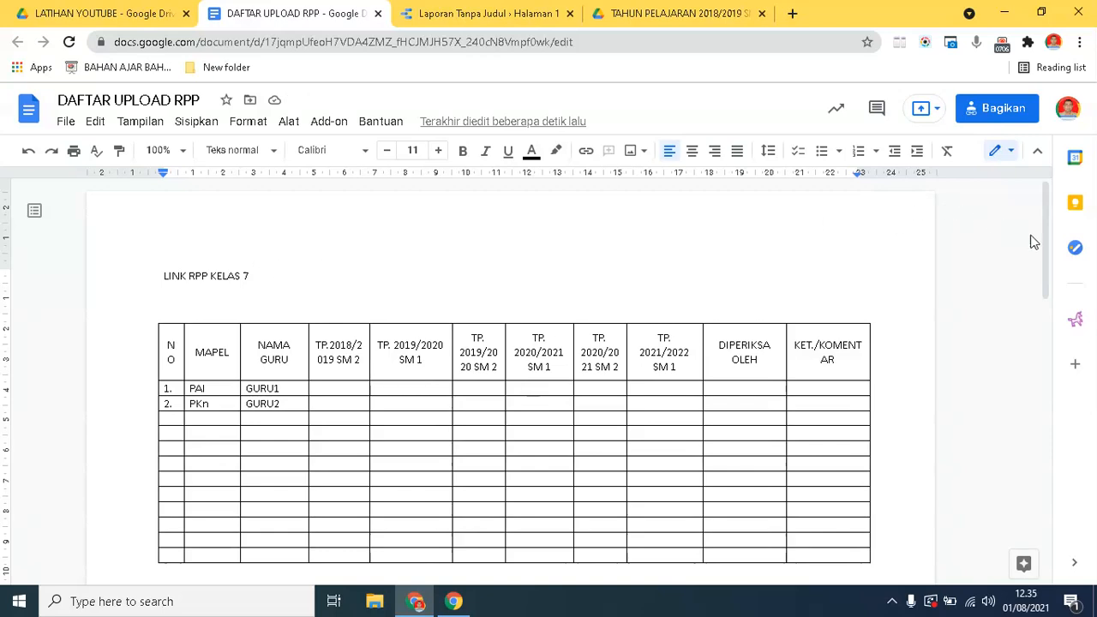
pyautogui.moveTo(1044, 214); pyautogui.dragTo(1054, 189)
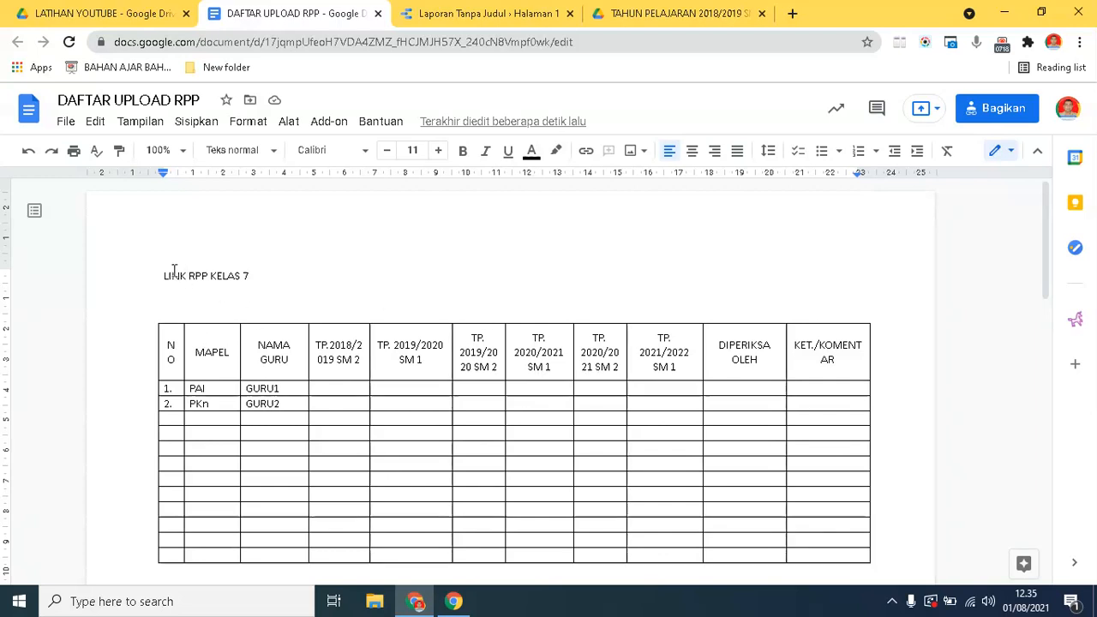
# - Go through the PAI row of the Kelas 7 table, from the school-year semester columns to DIPERIKSA OLEH and KET./KOMENTAR
pyautogui.click(258, 282)
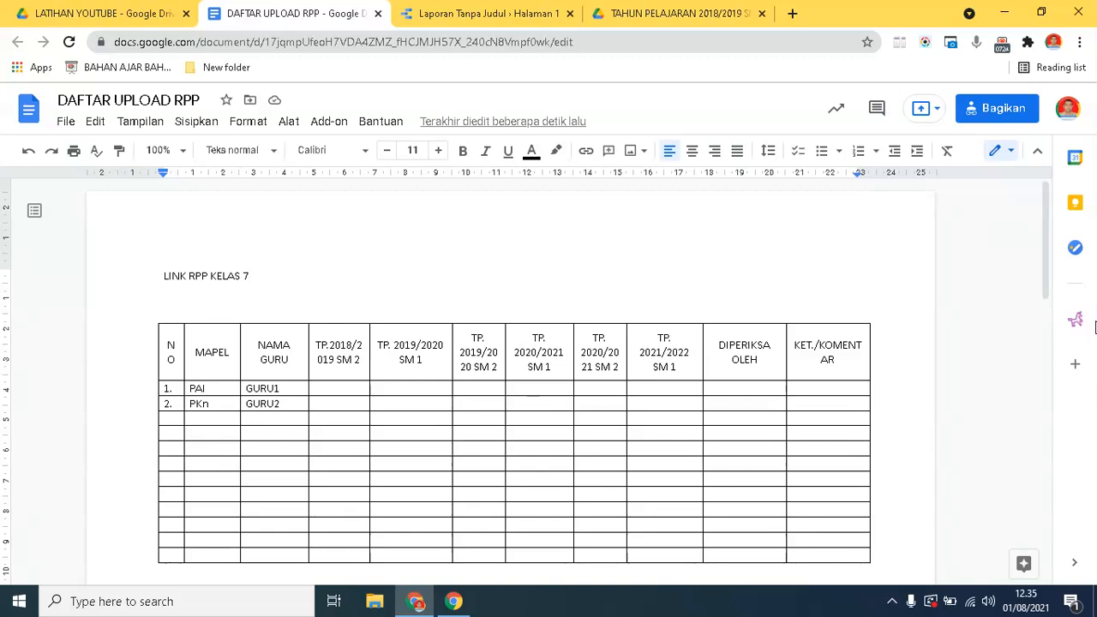
pyautogui.moveTo(1047, 240)
pyautogui.mouseDown()
pyautogui.moveTo(1060, 435)
pyautogui.moveTo(1058, 249)
pyautogui.mouseUp()
pyautogui.click(409, 390)
pyautogui.click(474, 390)
pyautogui.click(536, 386)
pyautogui.click(600, 388)
pyautogui.click(652, 386)
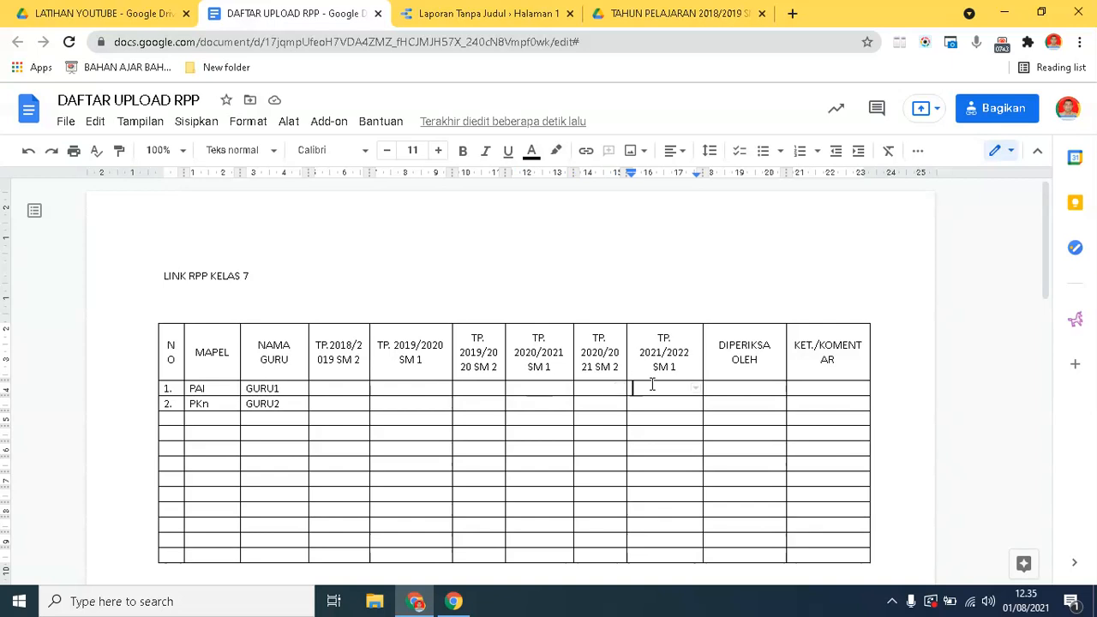
pyautogui.doubleClick(758, 387)
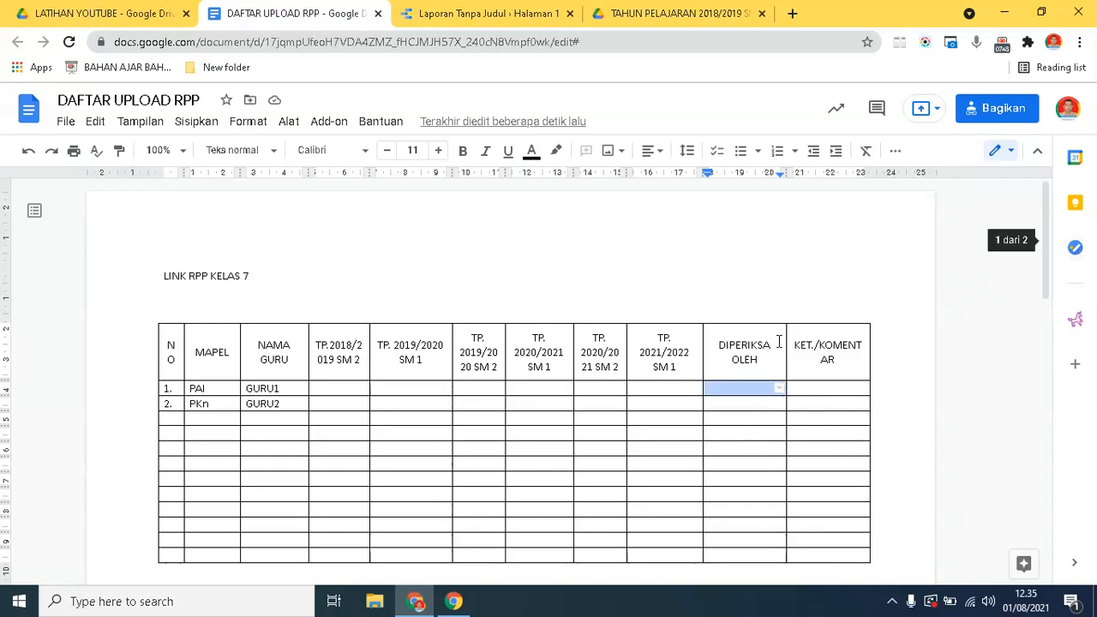
pyautogui.click(734, 391)
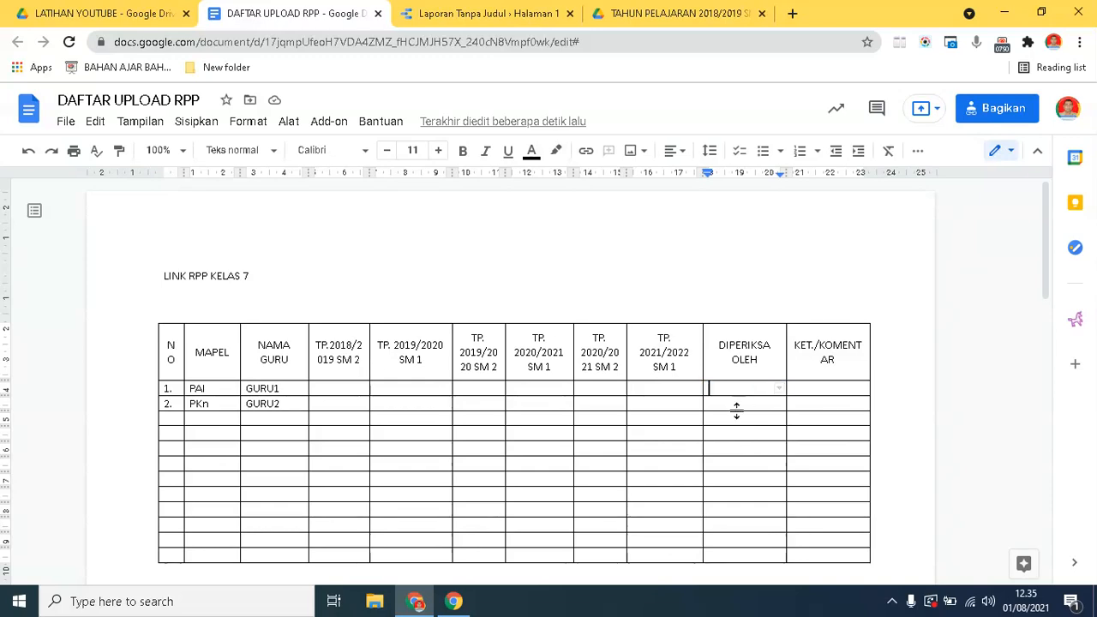
pyautogui.moveTo(1045, 238); pyautogui.dragTo(1069, 237)
pyautogui.click(798, 388)
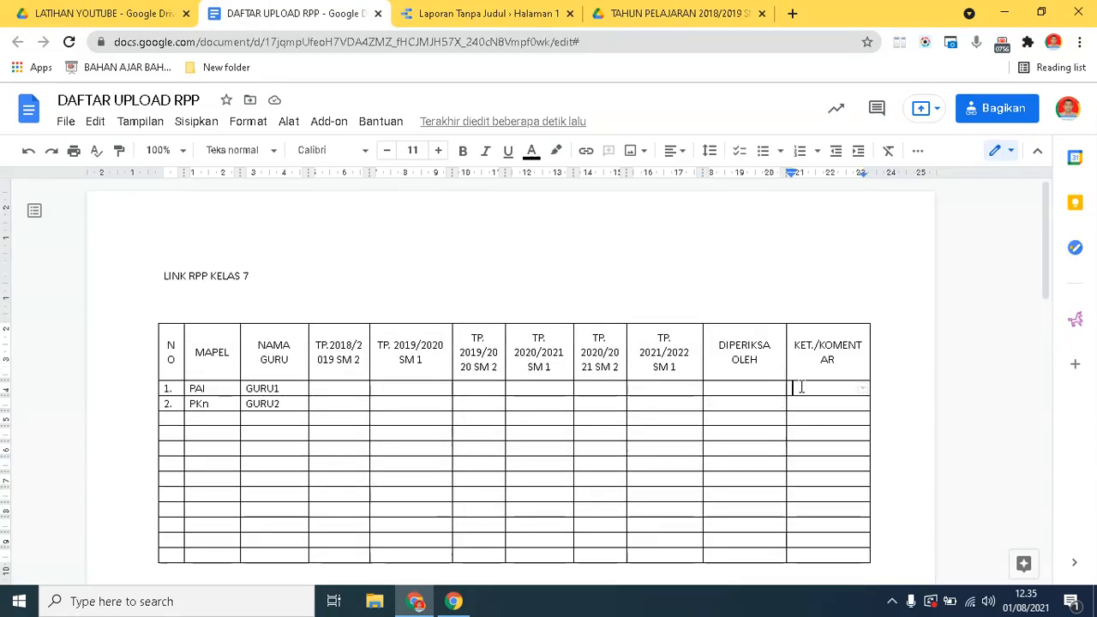
# - Go through the MAPEL, NAMA GURU and school-year semester columns of the Kelas 7 table for the PAI and PKn rows
pyautogui.click(601, 248)
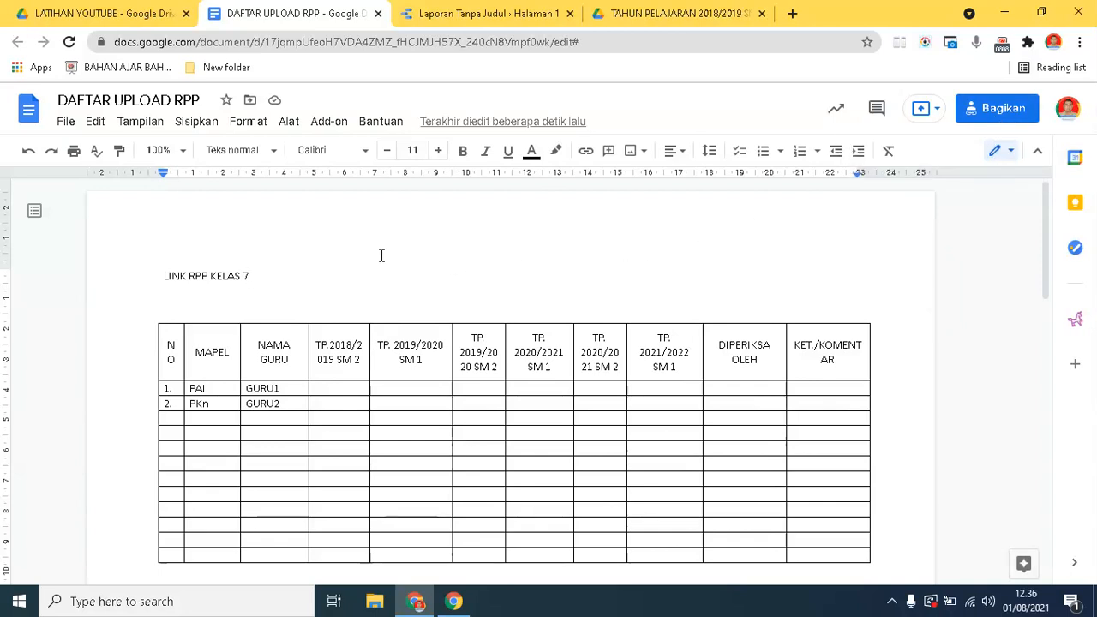
pyautogui.click(180, 297)
pyautogui.click(218, 390)
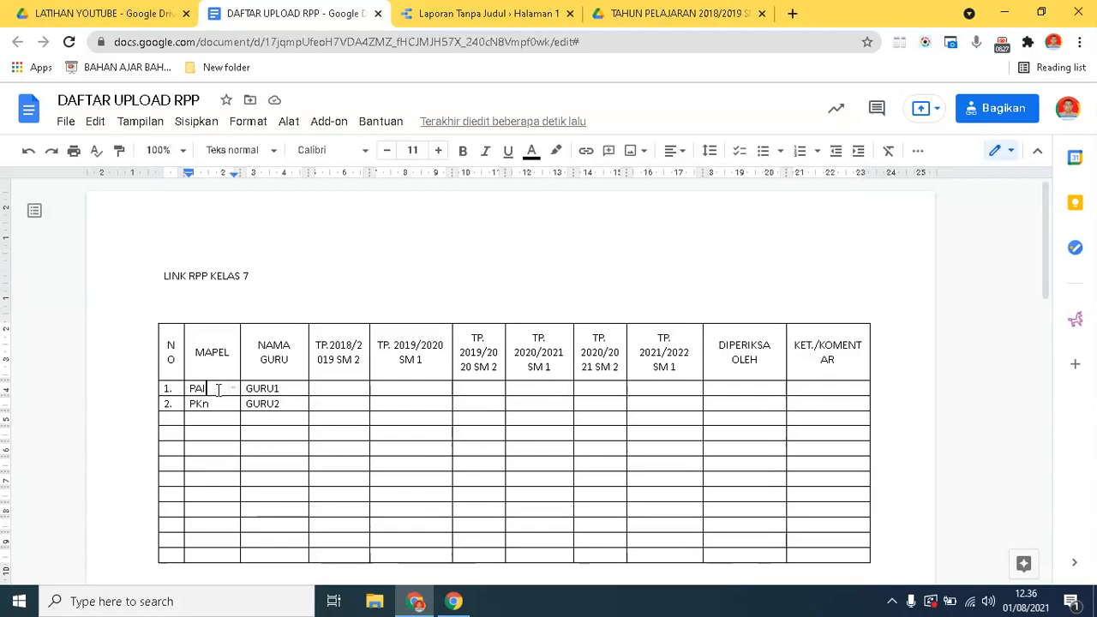
pyautogui.click(215, 419)
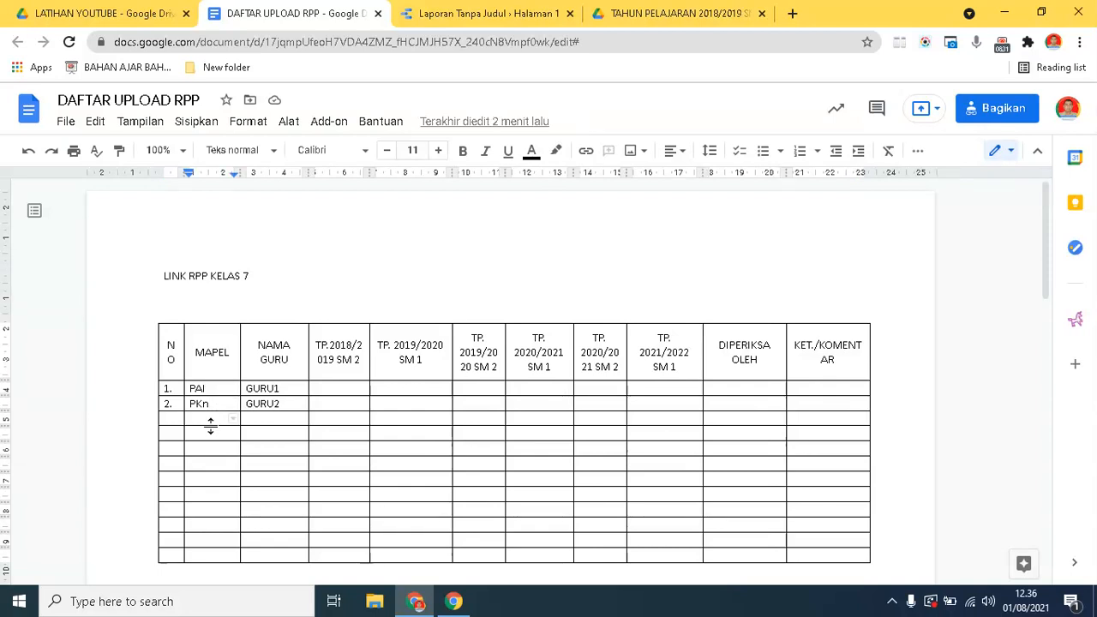
pyautogui.click(297, 388)
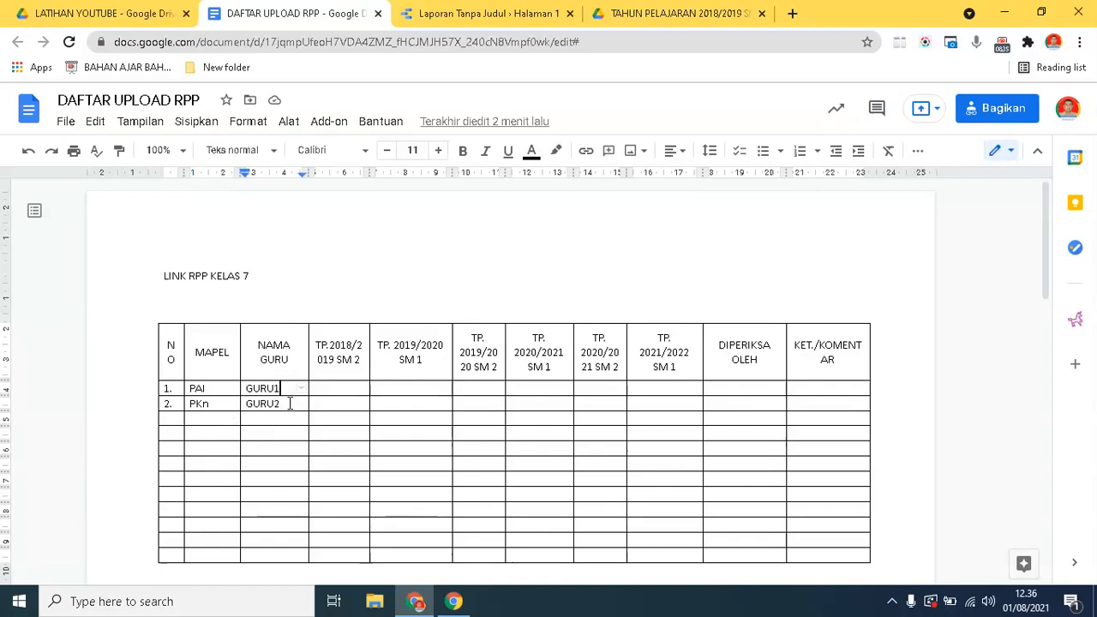
pyautogui.click(285, 418)
pyautogui.click(363, 361)
pyautogui.click(686, 369)
pyautogui.click(348, 388)
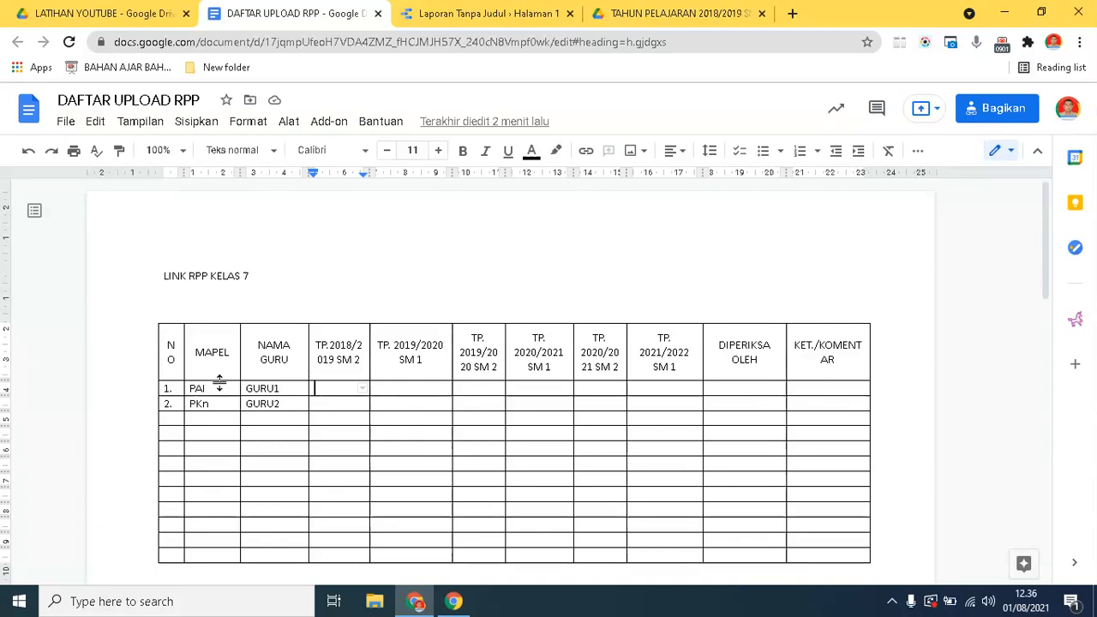
pyautogui.click(214, 388)
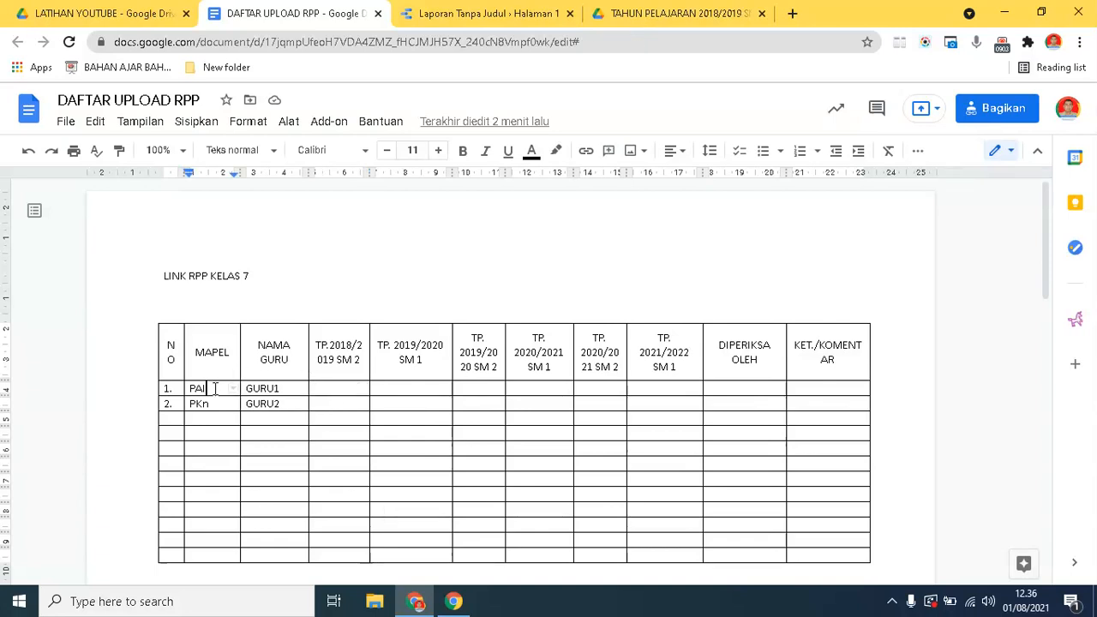
pyautogui.click(328, 389)
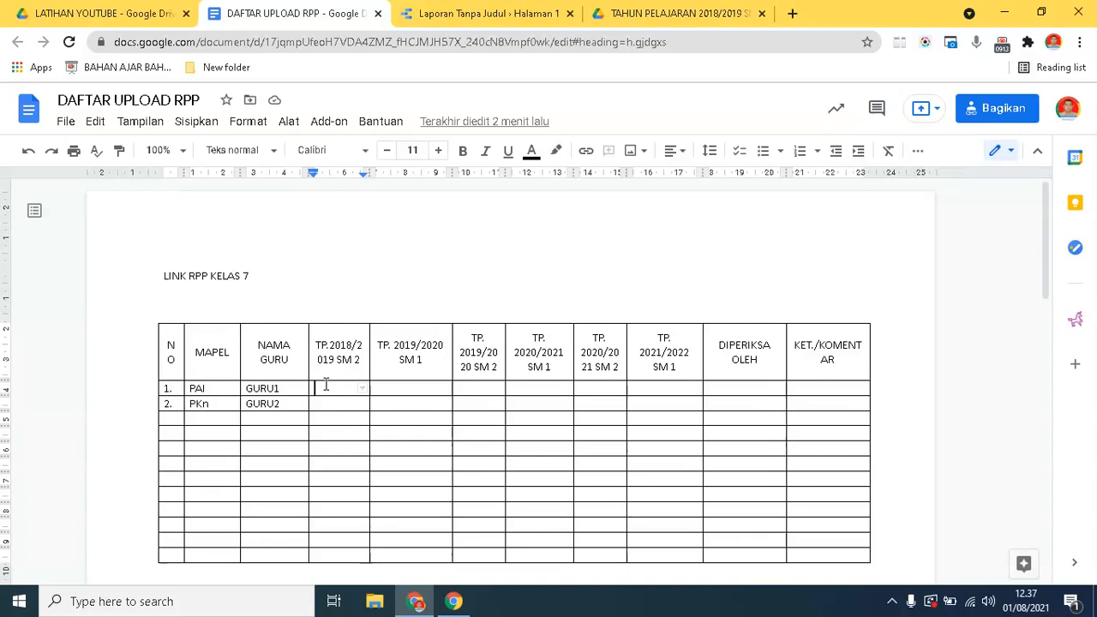
pyautogui.click(416, 389)
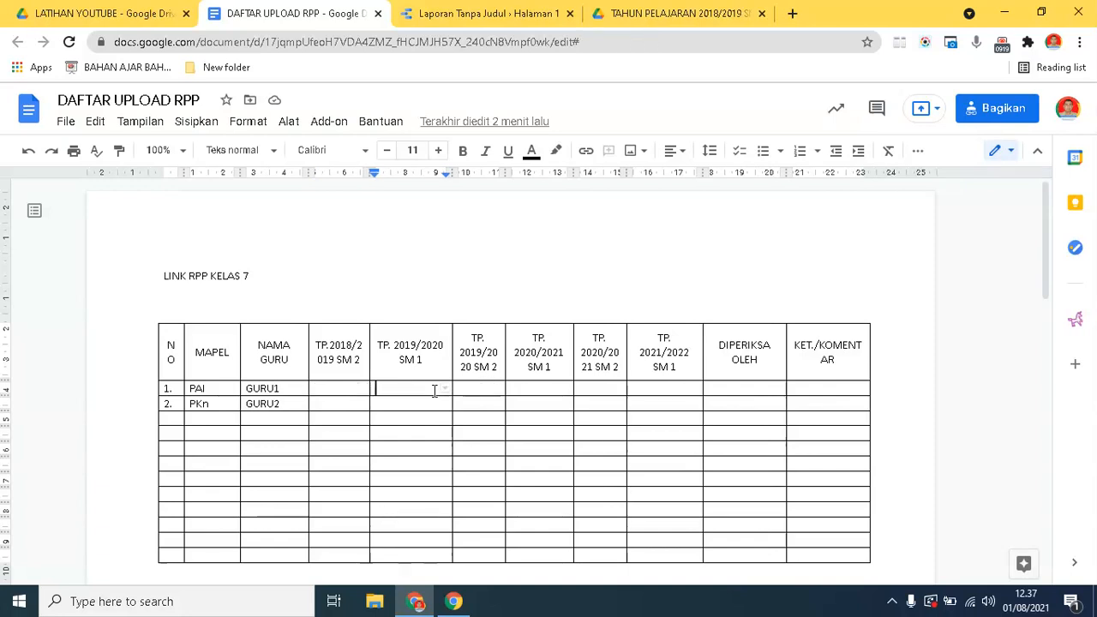
pyautogui.click(338, 405)
# - Examine the LINK RPP KELAS 8 table, including its PAI row and the RPP file chip in the NAMA GURU column
pyautogui.moveTo(1051, 253); pyautogui.dragTo(1054, 335)
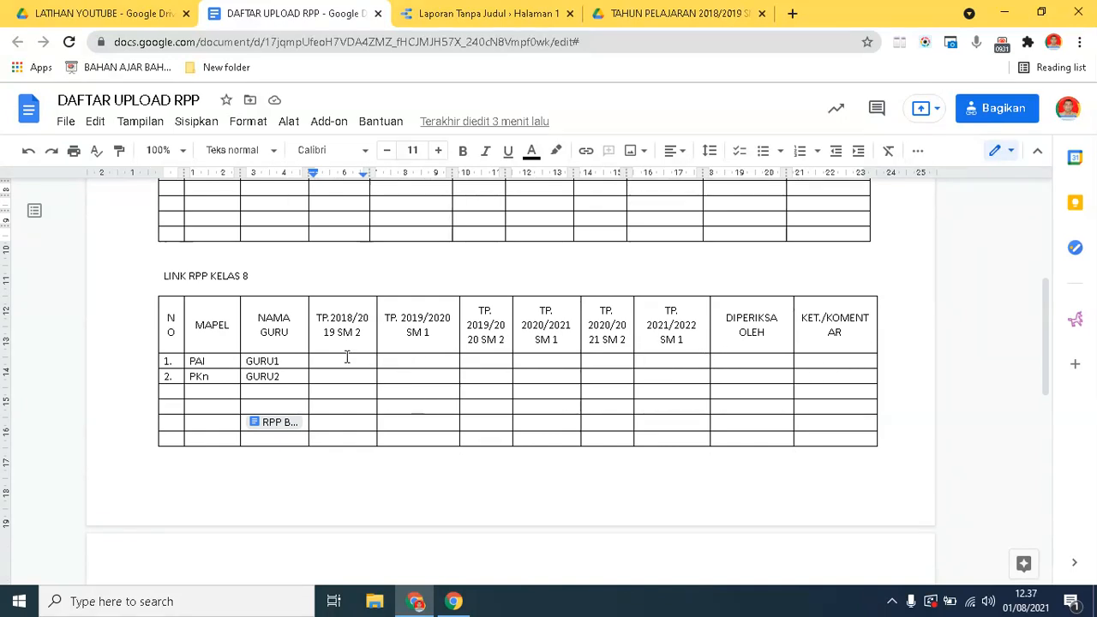
pyautogui.moveTo(285, 431)
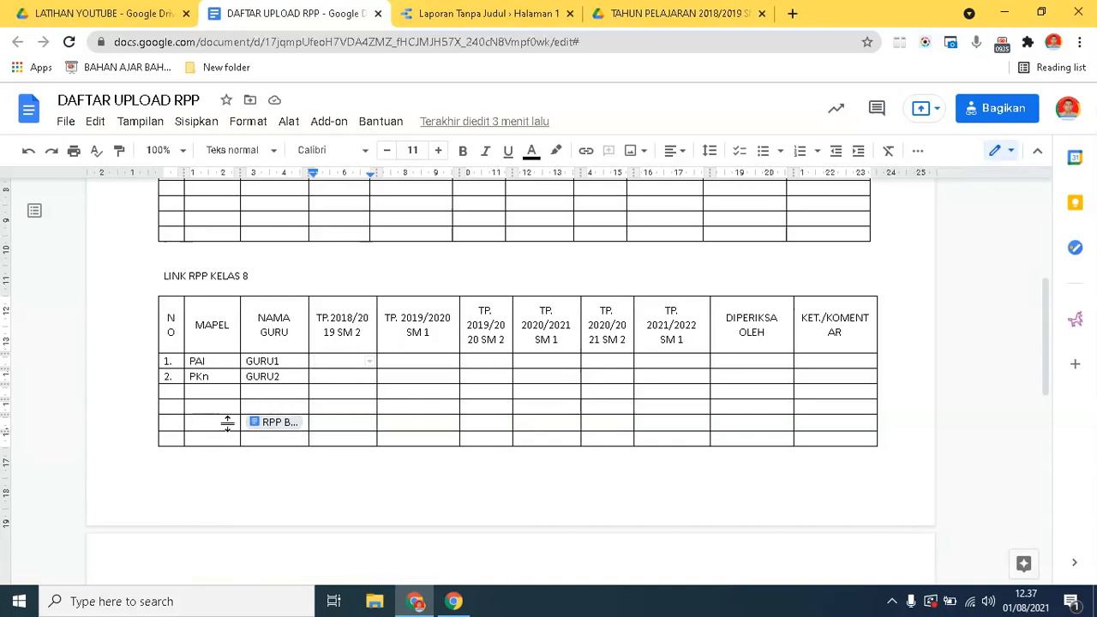
pyautogui.click(328, 424)
pyautogui.click(228, 361)
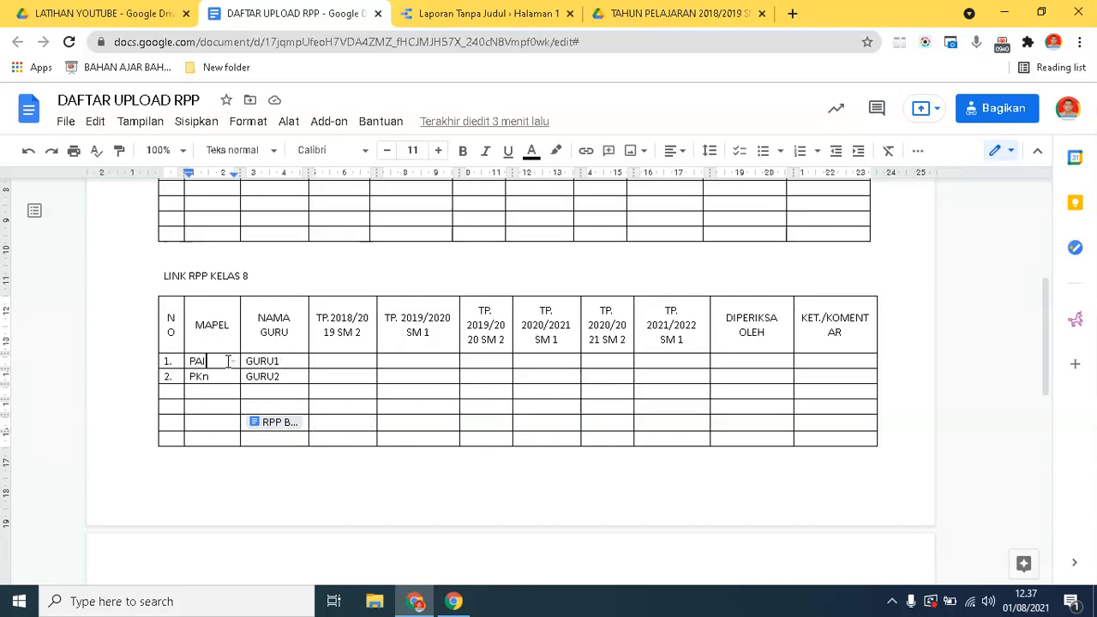
pyautogui.click(273, 277)
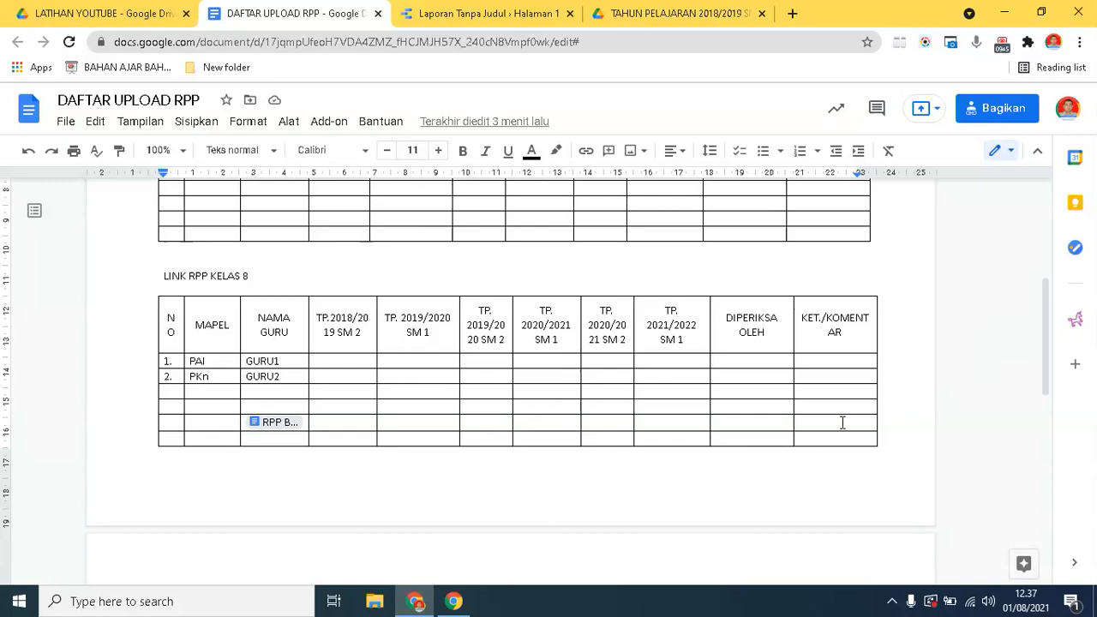
pyautogui.click(843, 422)
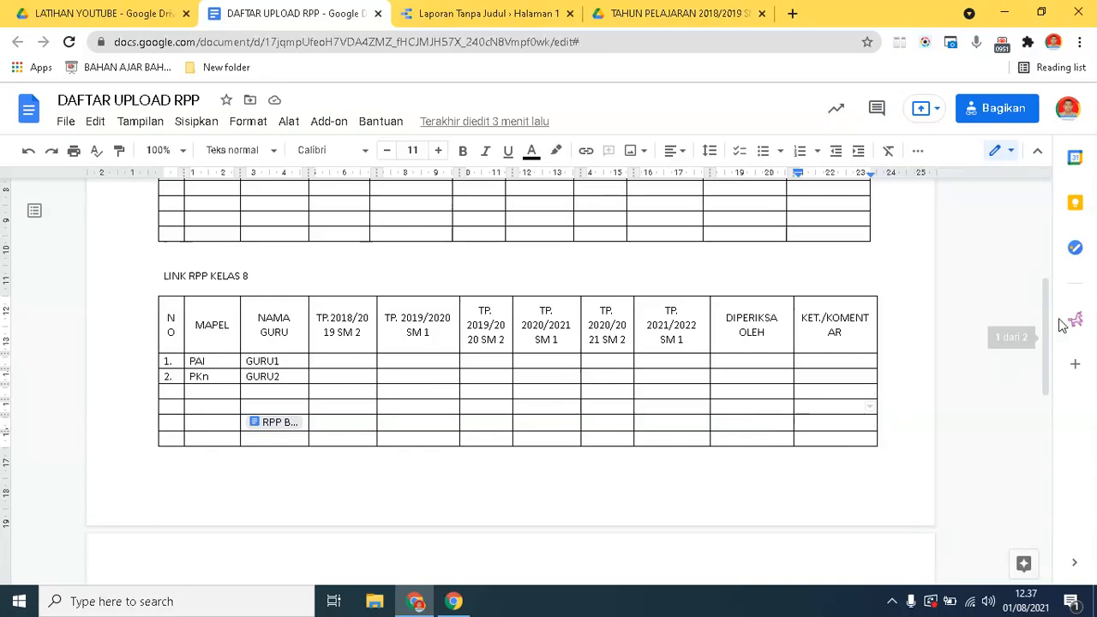
# - Return to the Kelas 7 table and review the PAI row's cells across the 2018/2019 to 2021/2022 semester columns
pyautogui.moveTo(1051, 316); pyautogui.dragTo(1091, 179)
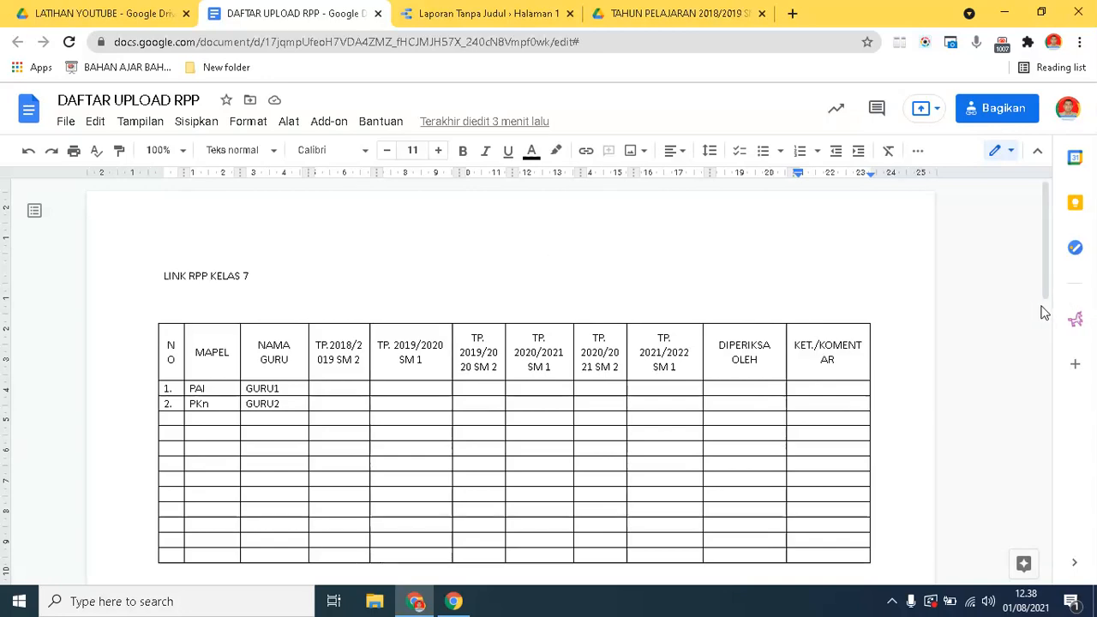
pyautogui.moveTo(1054, 252); pyautogui.dragTo(1096, 204)
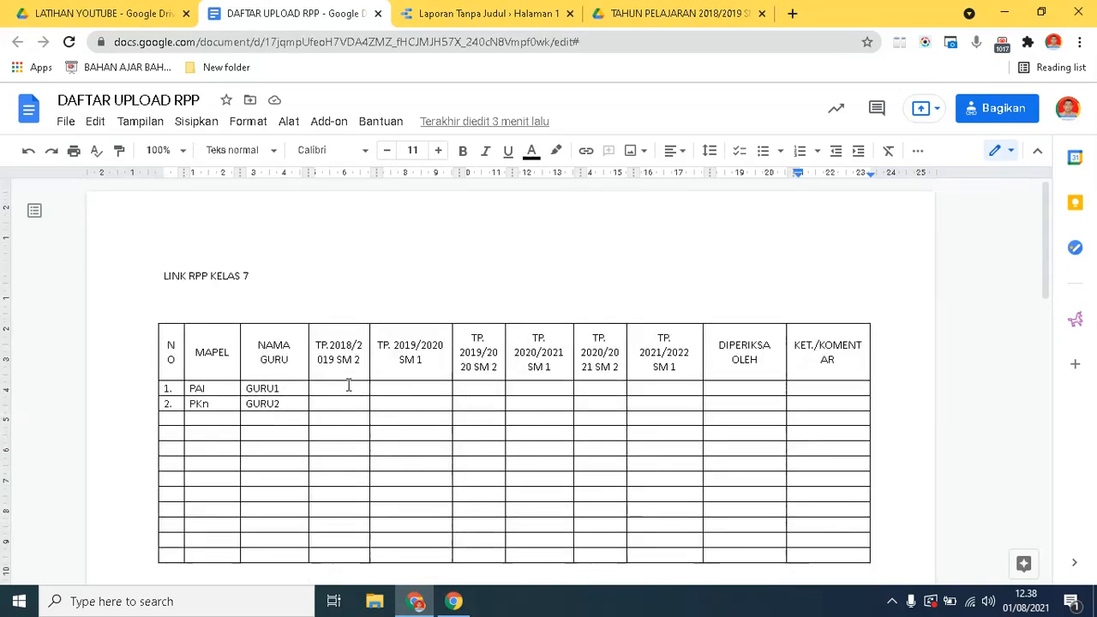
pyautogui.click(425, 389)
pyautogui.click(485, 390)
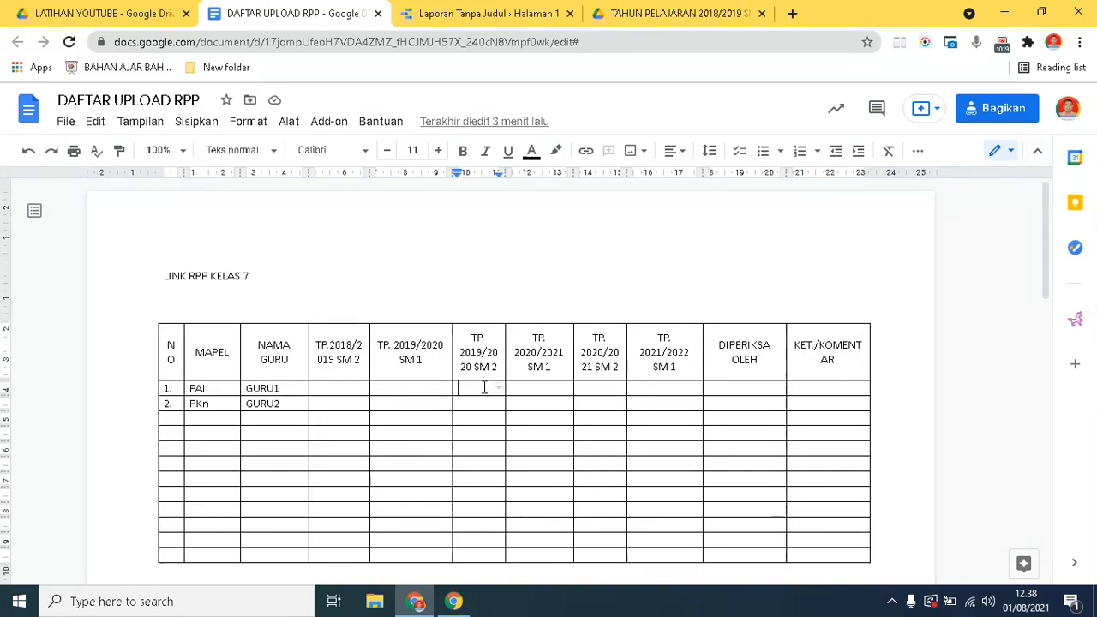
pyautogui.click(611, 408)
pyautogui.click(653, 387)
pyautogui.click(333, 387)
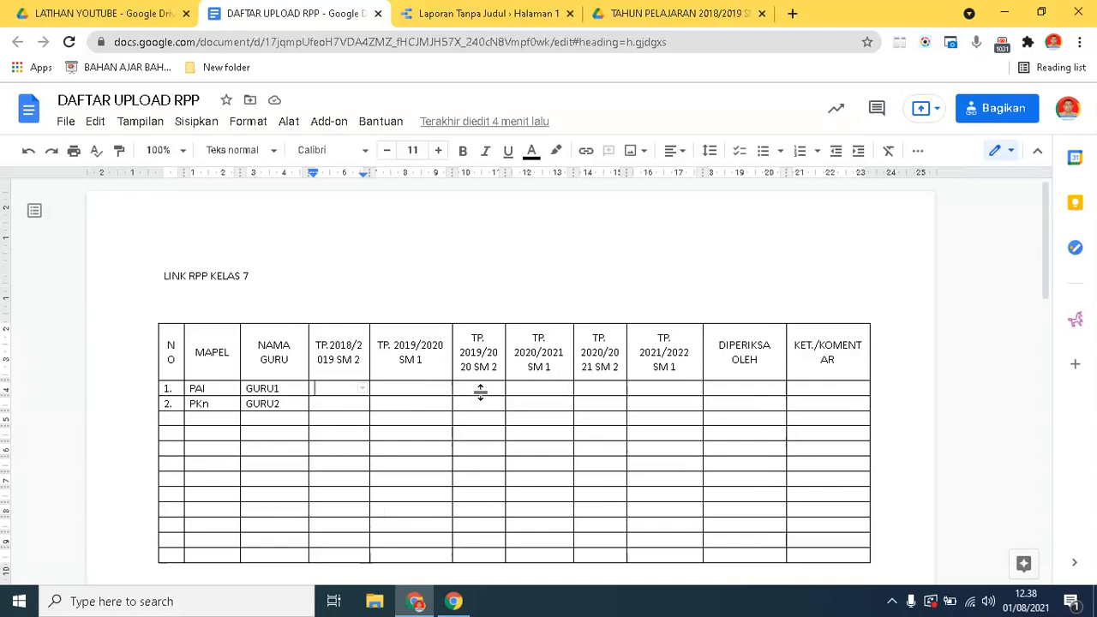
pyautogui.click(480, 388)
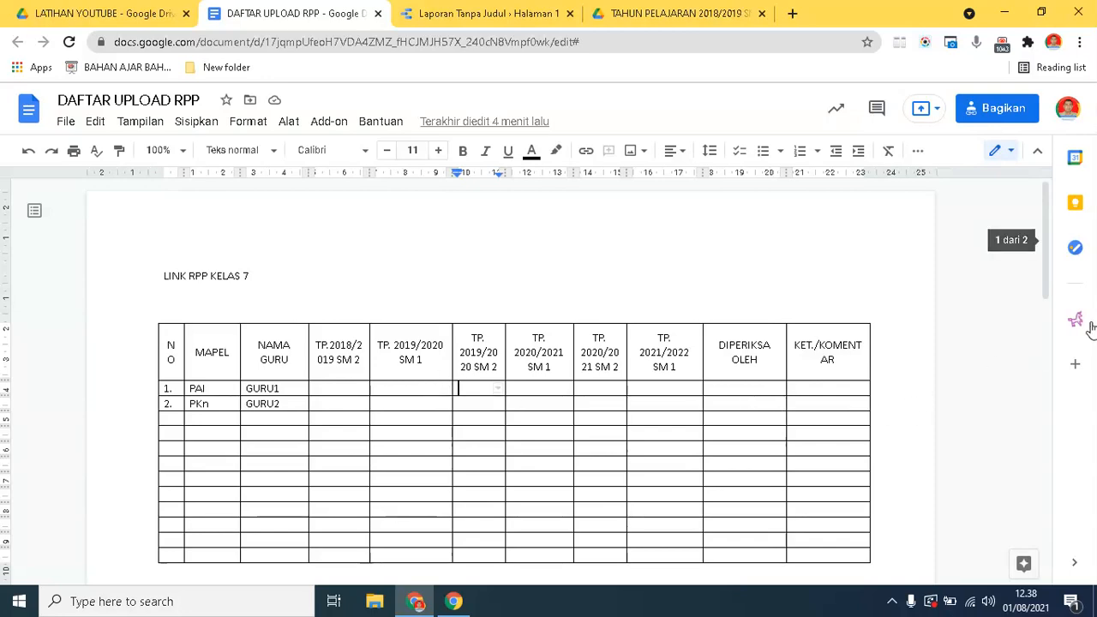
pyautogui.moveTo(1048, 267); pyautogui.dragTo(1053, 244)
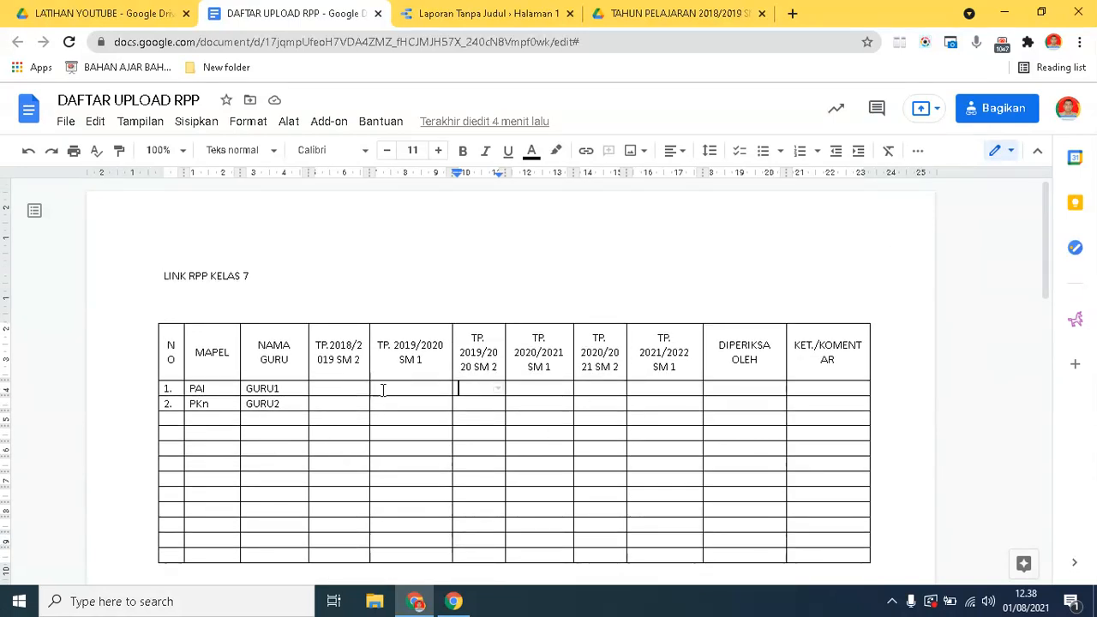
pyautogui.click(342, 387)
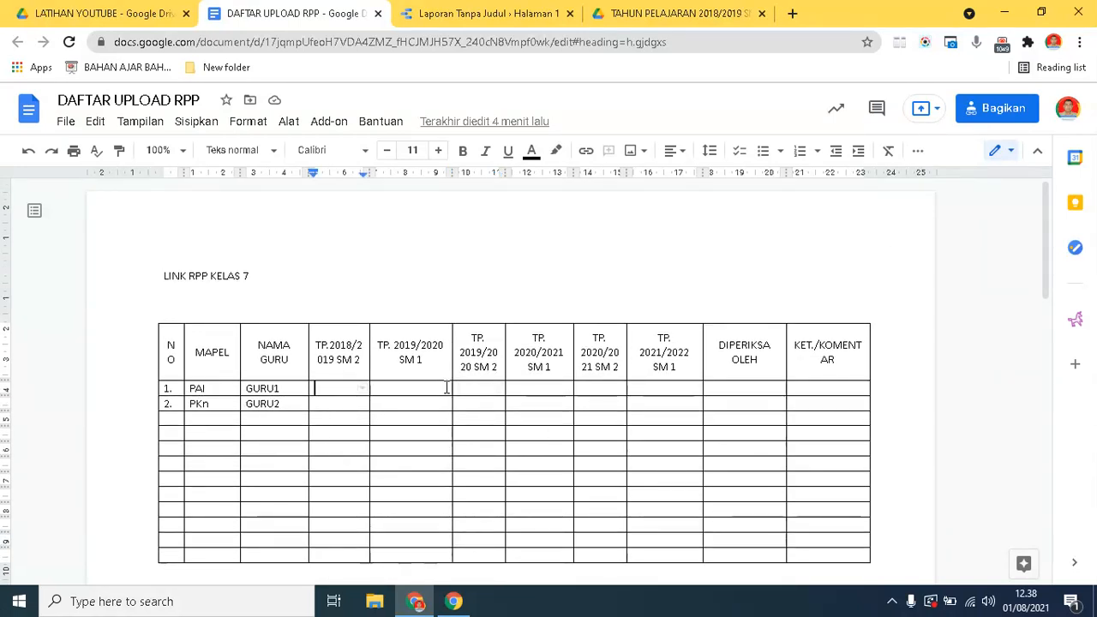
pyautogui.click(541, 388)
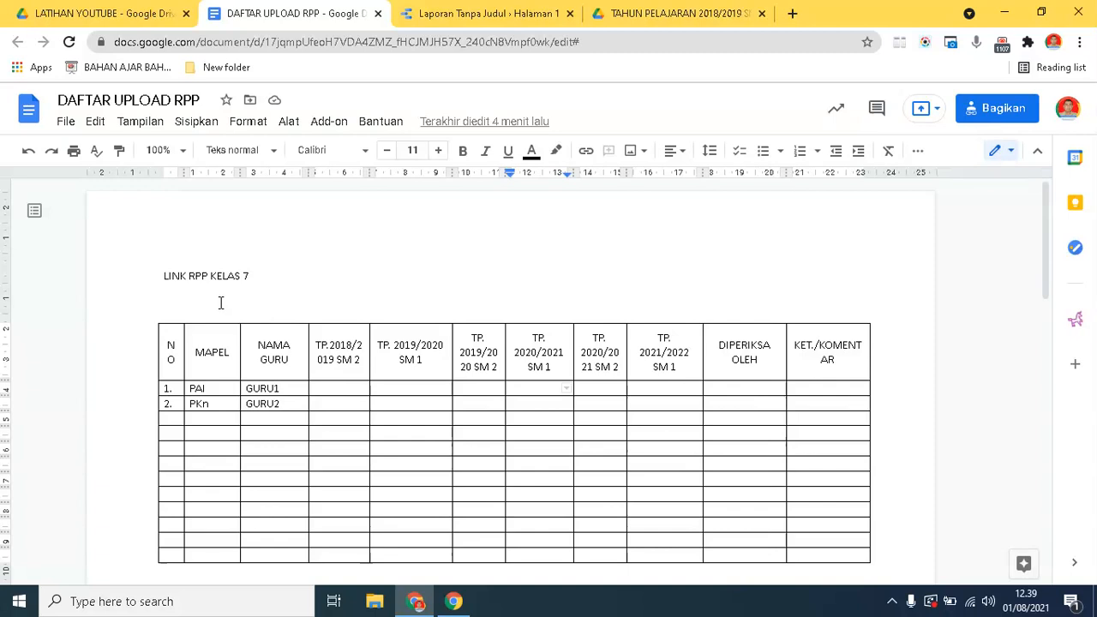
# - Check the B.INGGRIS folder under TAHUN PELAJARAN 2018/2019 SM2 in Google Drive, then return to the blank line in the DAFTAR UPLOAD RPP document
pyautogui.click(179, 301)
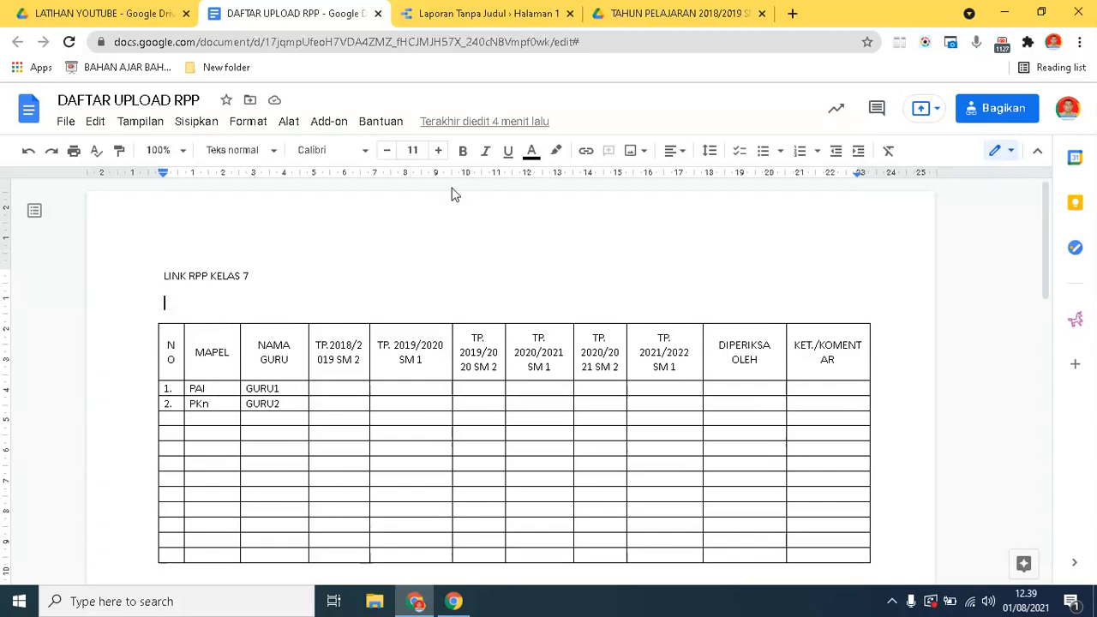
pyautogui.click(679, 15)
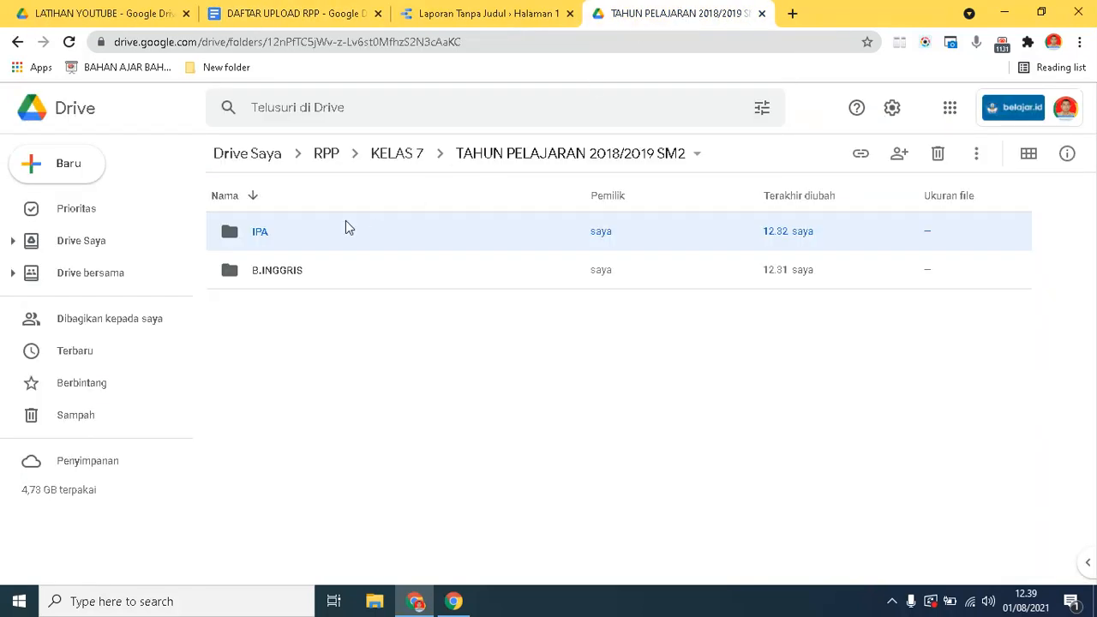
pyautogui.click(307, 274)
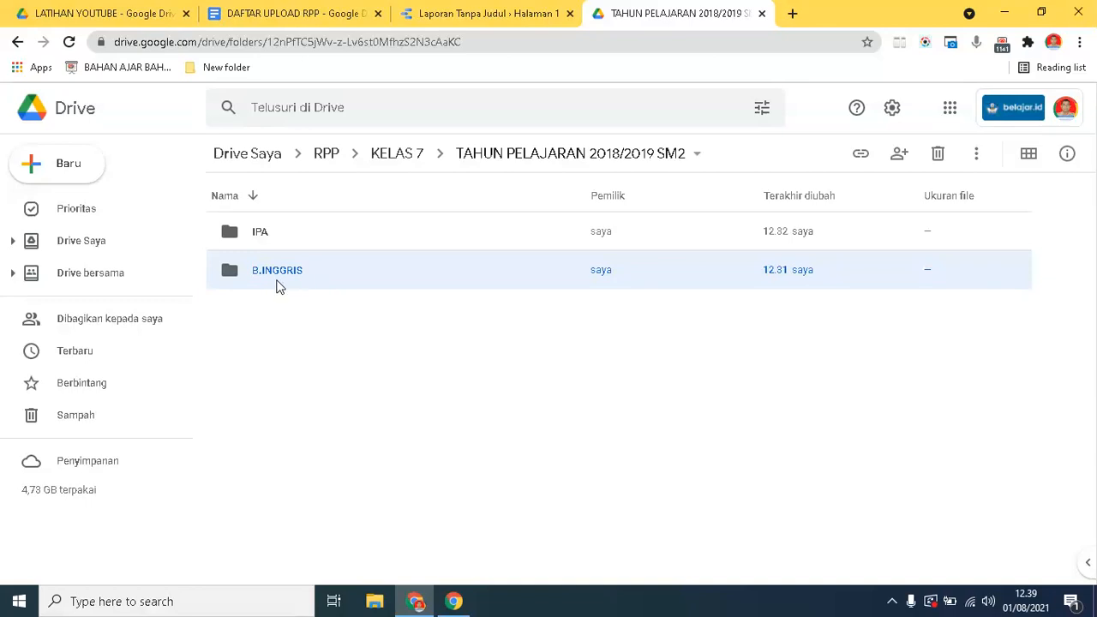
pyautogui.click(306, 17)
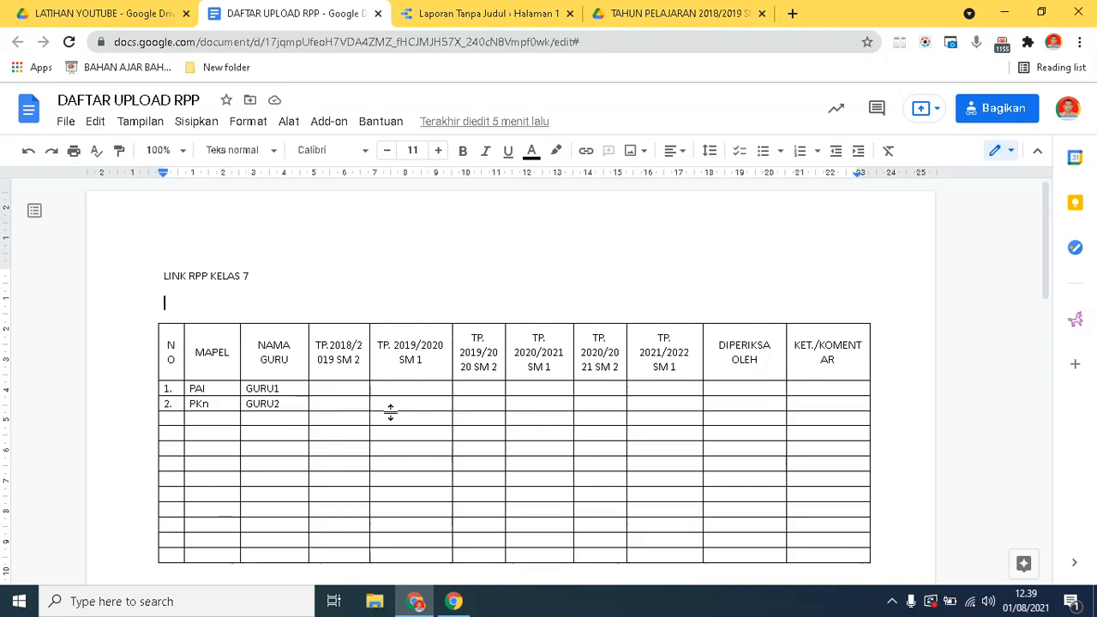
# - Insert a smart chip linking to the B.INGGRIS folder on the line below the LINK RPP KELAS 7 heading using @B
pyautogui.write('@')
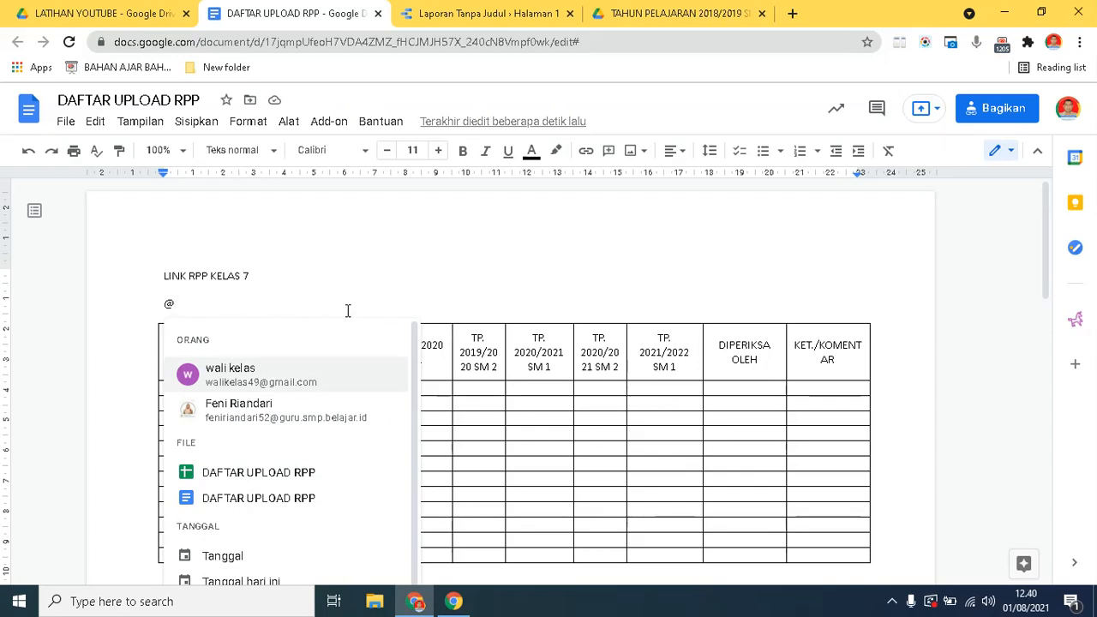
pyautogui.write('B')
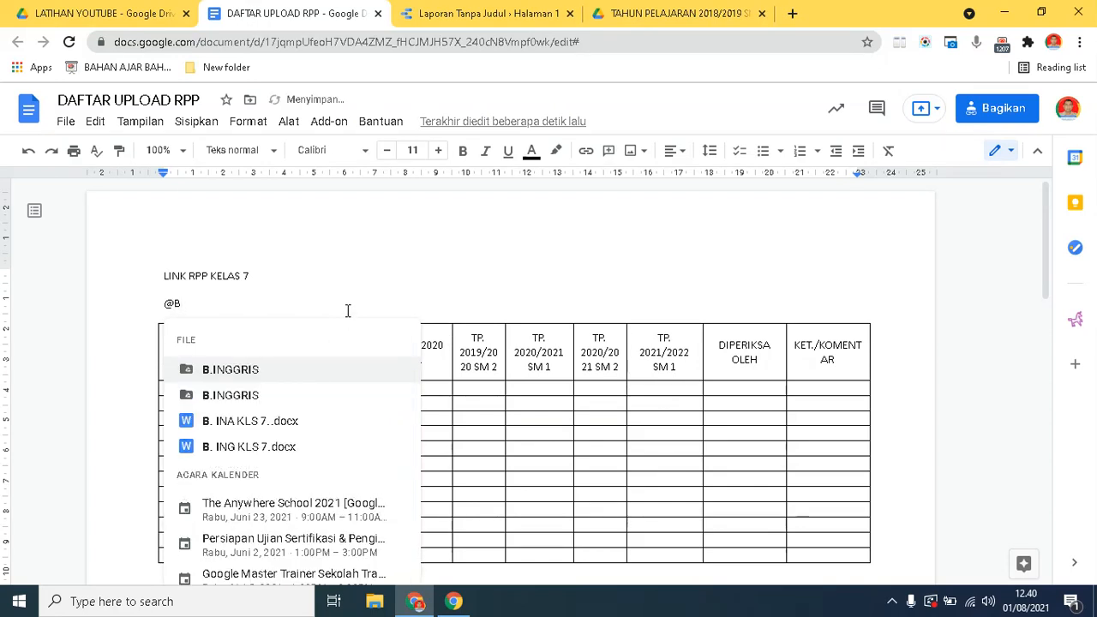
pyautogui.write('.')
pyautogui.click(242, 375)
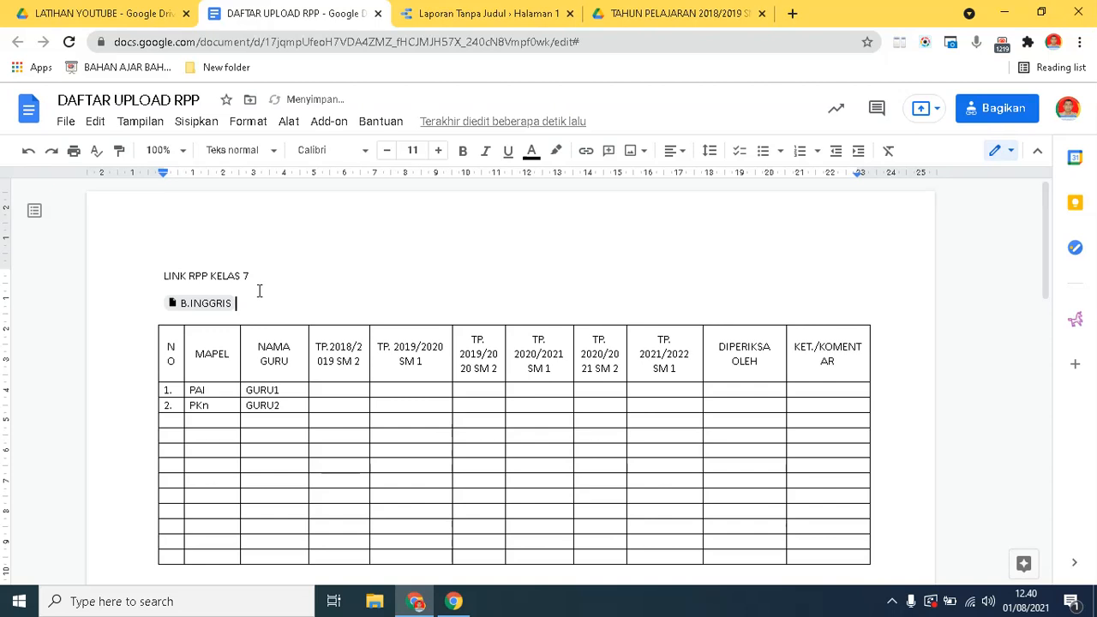
pyautogui.click(299, 238)
# - Open the B.INGGRIS folder from its smart chip to check the link, and switch back to the DAFTAR UPLOAD RPP document
pyautogui.moveTo(189, 313)
pyautogui.click(214, 308)
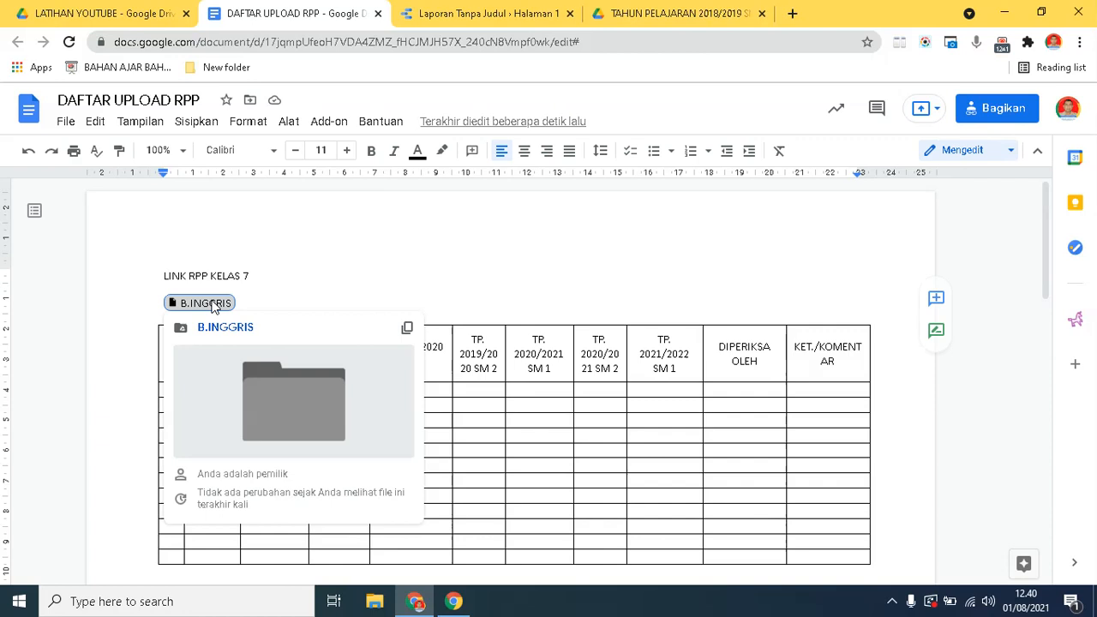
pyautogui.click(221, 332)
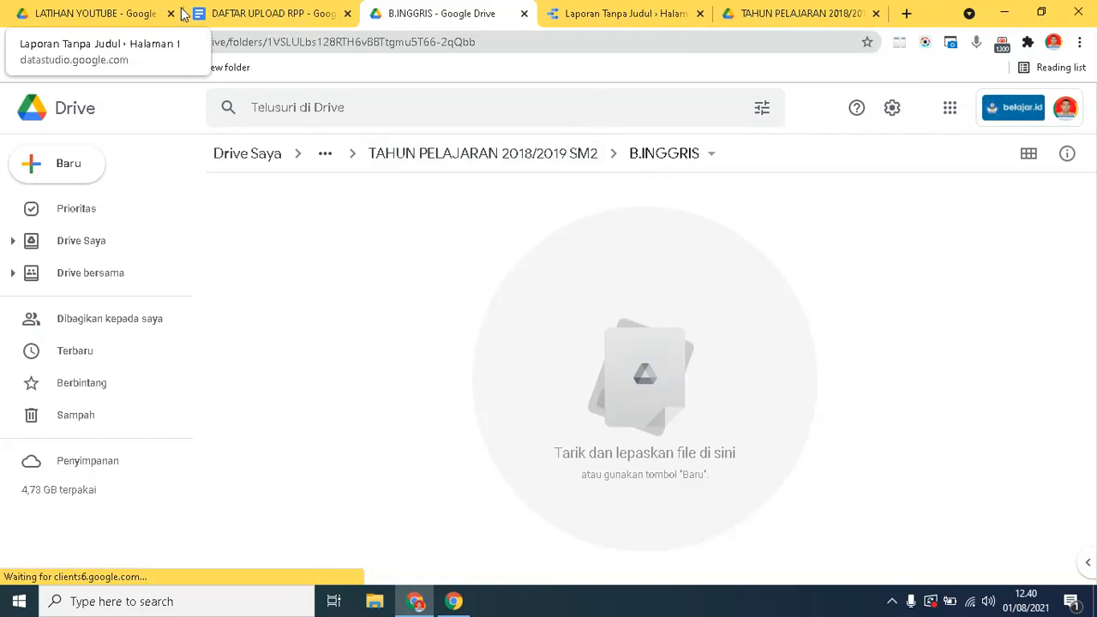
pyautogui.click(220, 14)
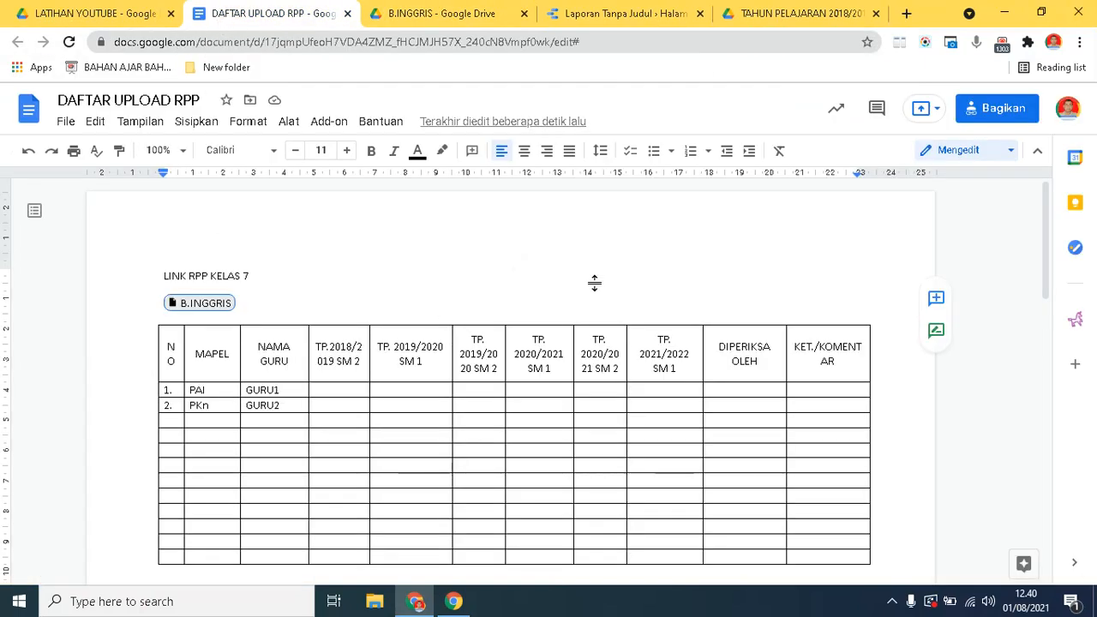
# - Add a blank line below the LINK RPP KELAS 8 heading, trying out an @ mention there and removing it
pyautogui.moveTo(1054, 206); pyautogui.dragTo(1065, 262)
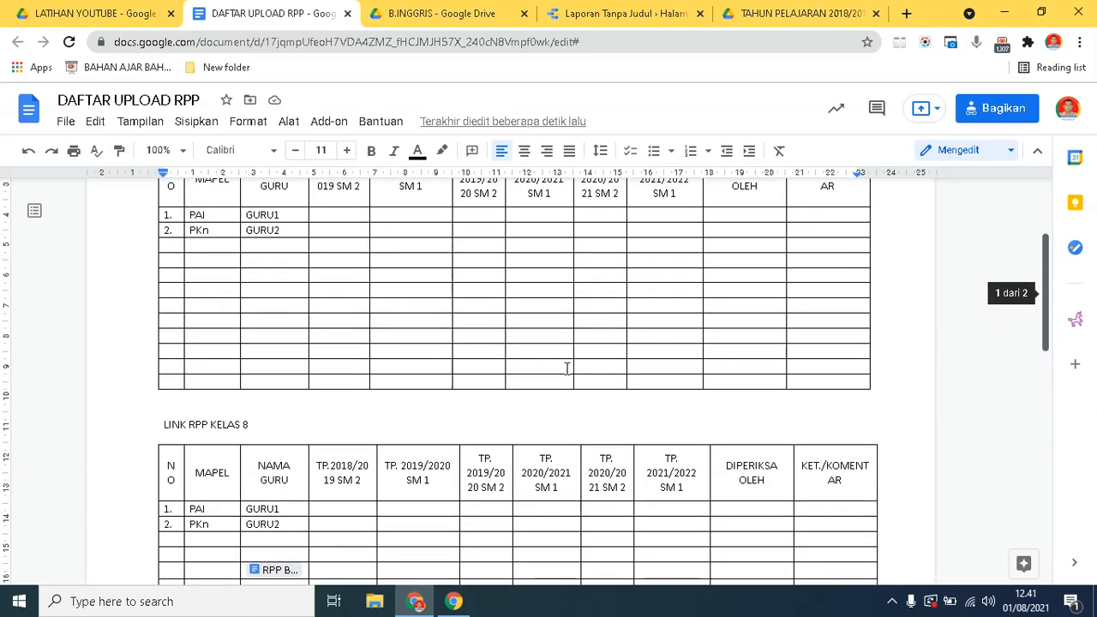
pyautogui.click(292, 428)
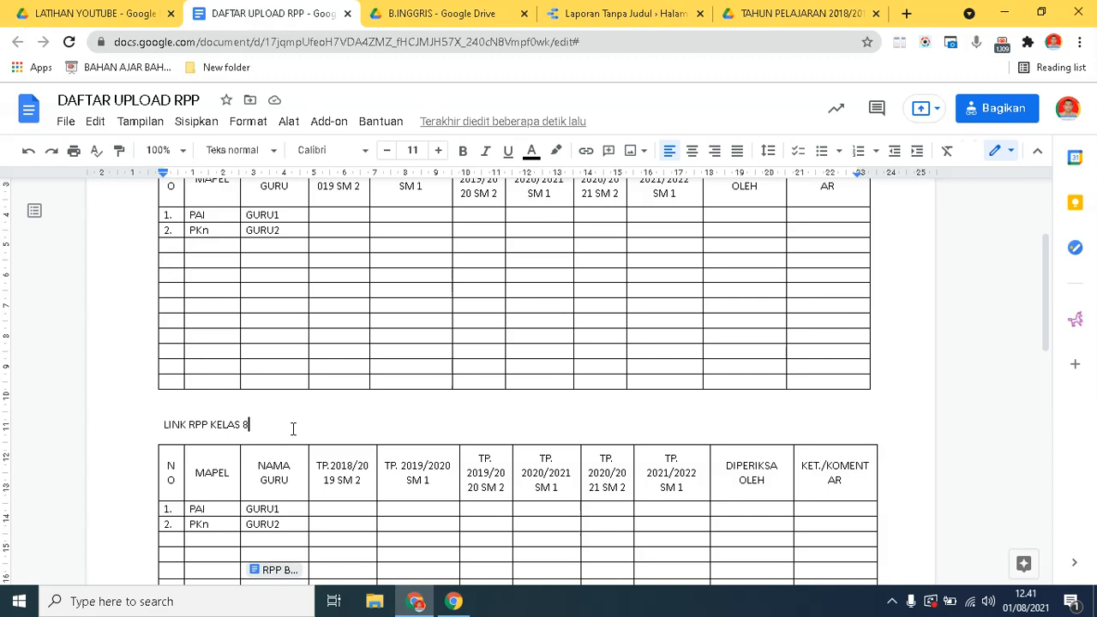
pyautogui.press('Return')
pyautogui.write('@')
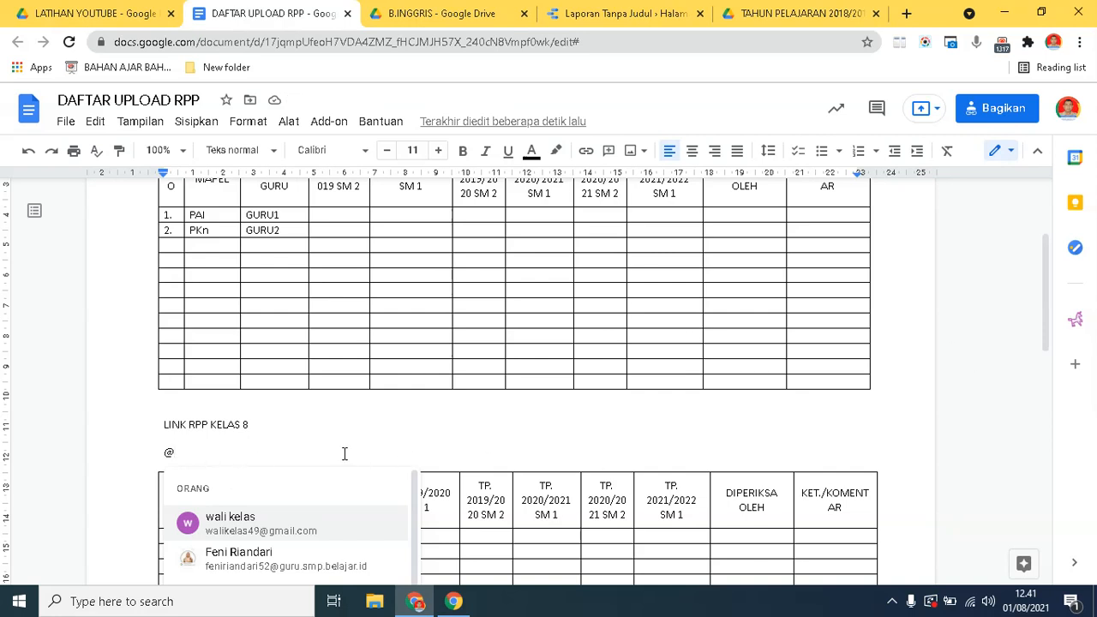
pyautogui.press('BackSpace')
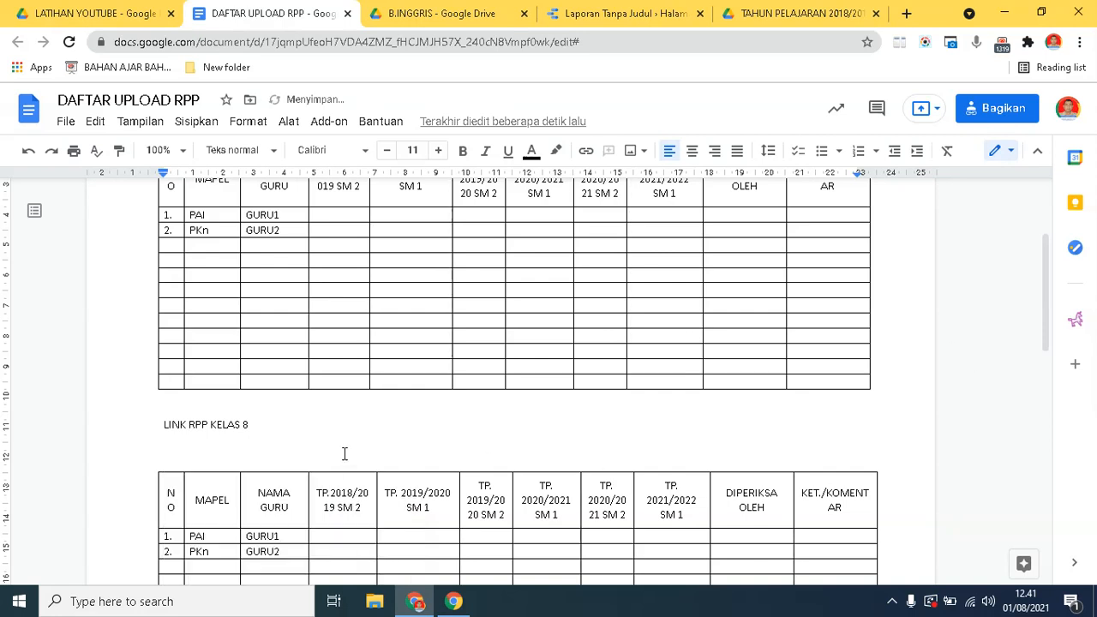
# - Rename the B.INGGRIS folder under TAHUN PELAJARAN 2018/2019 SM2 in Google Drive as B.INGGRIS KELAS 8
pyautogui.moveTo(1052, 245); pyautogui.dragTo(1046, 164)
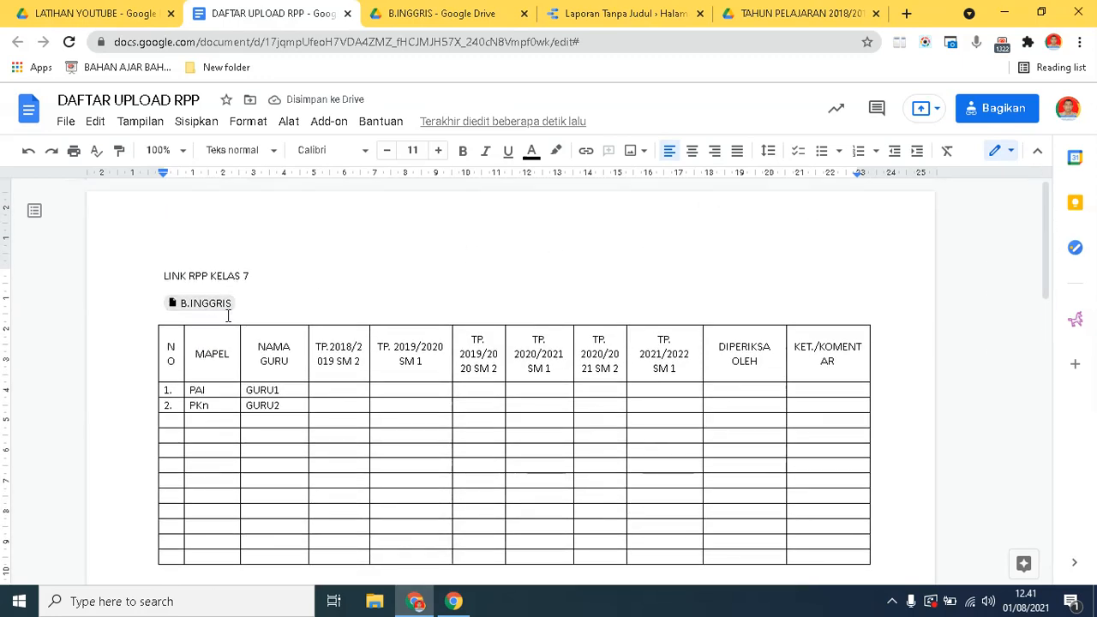
pyautogui.click(444, 14)
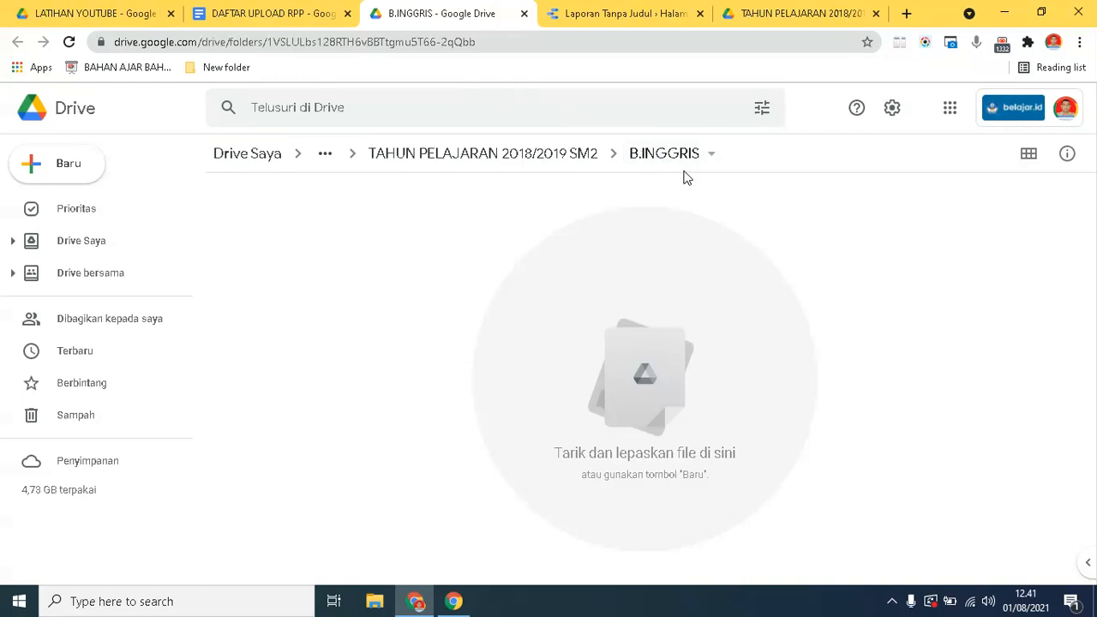
pyautogui.click(765, 14)
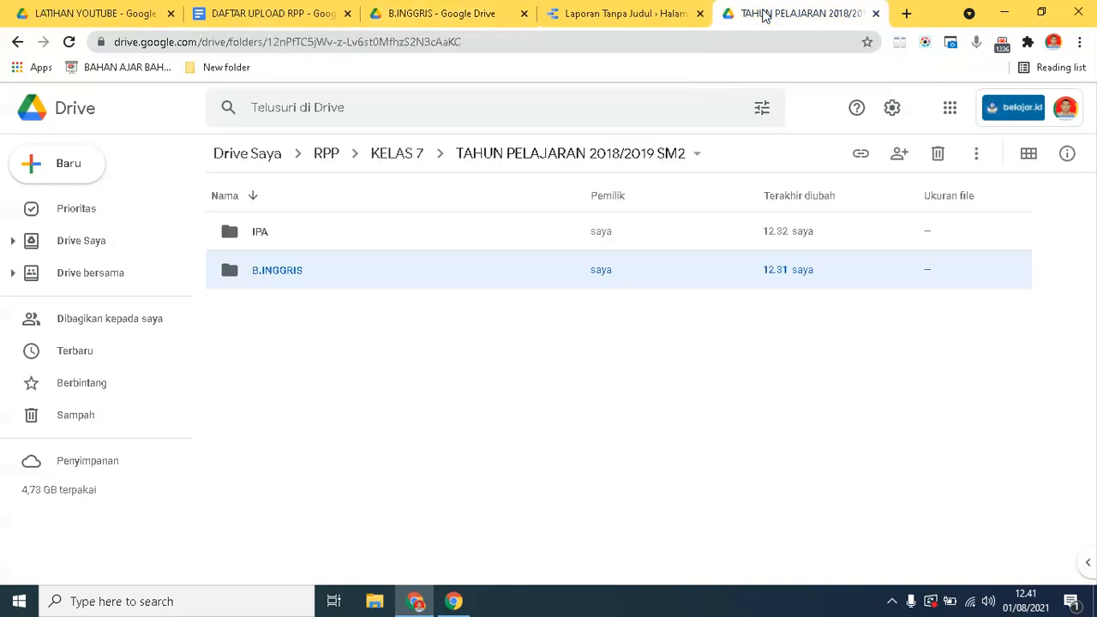
pyautogui.rightClick(316, 276)
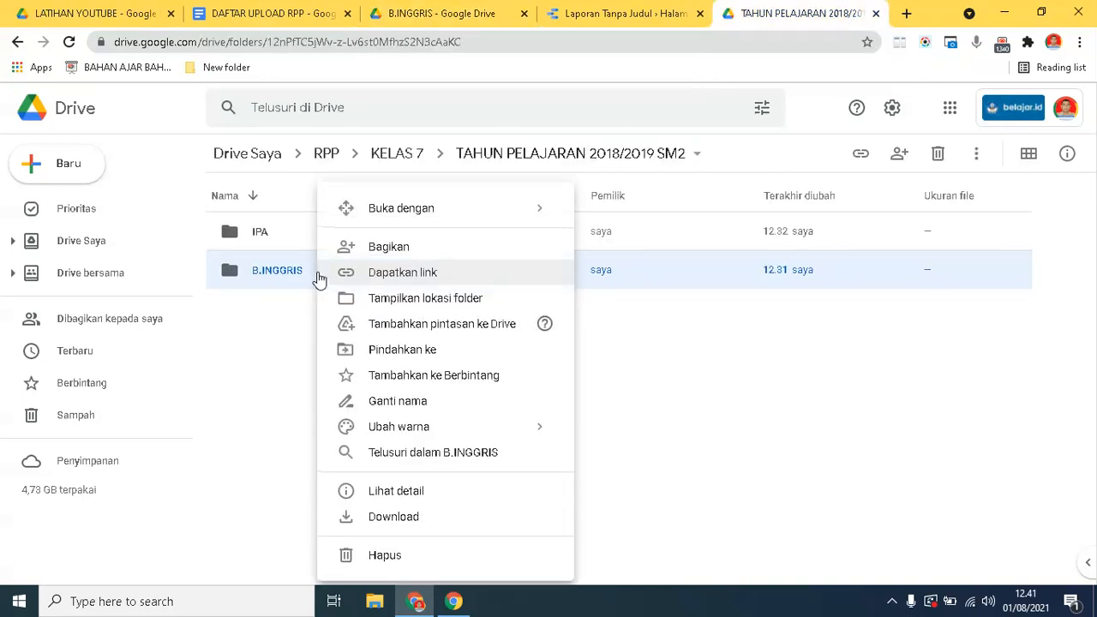
pyautogui.click(404, 401)
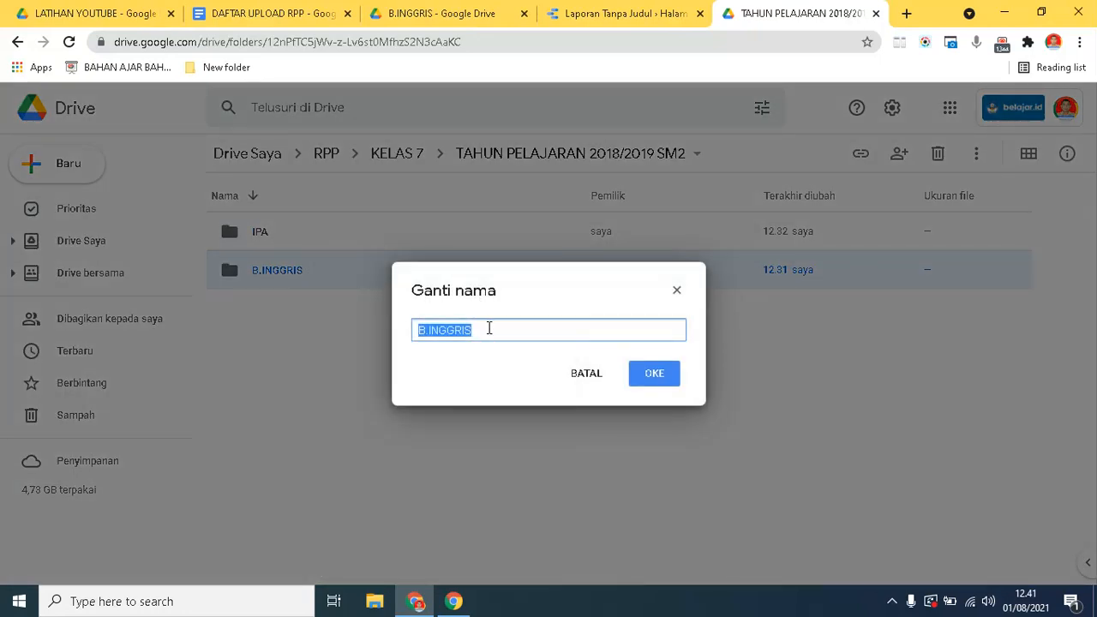
pyautogui.click(491, 329)
pyautogui.write('KELAS 8')
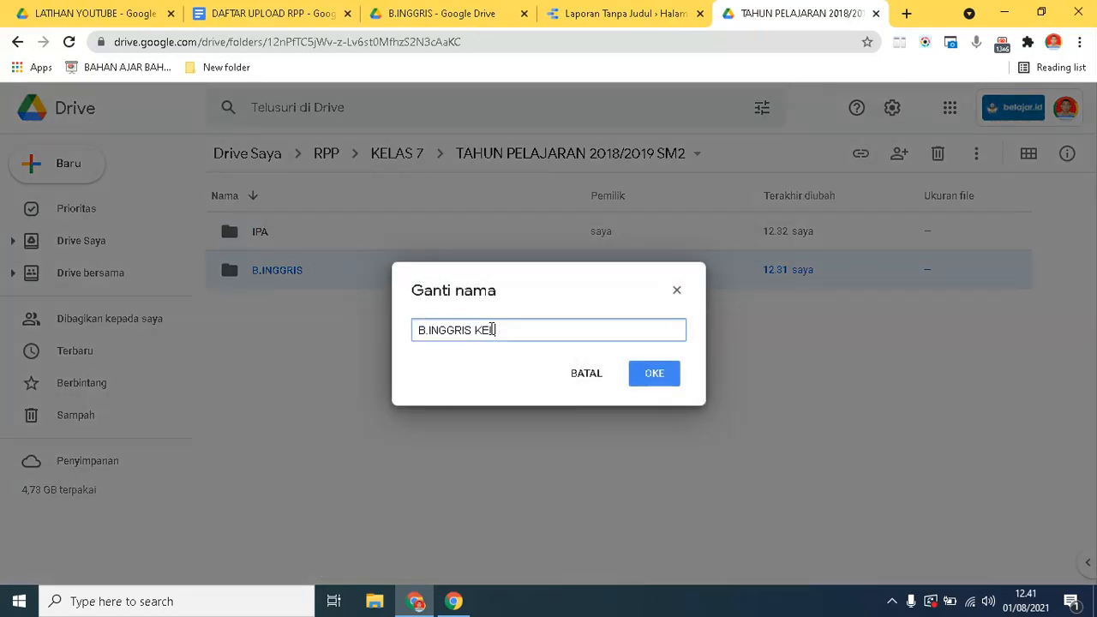
pyautogui.click(644, 380)
pyautogui.click(645, 380)
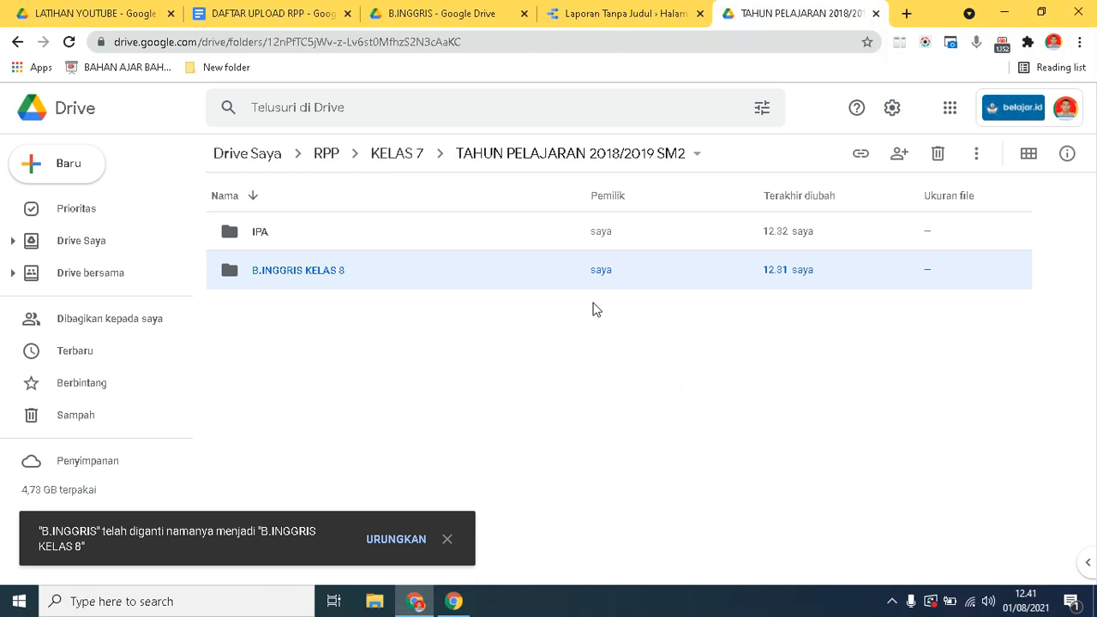
# - Switch to the DAFTAR UPLOAD RPP document and try an @B.INGGRIS mention on the line below the LINK RPP KELAS 8 heading
pyautogui.click(255, 14)
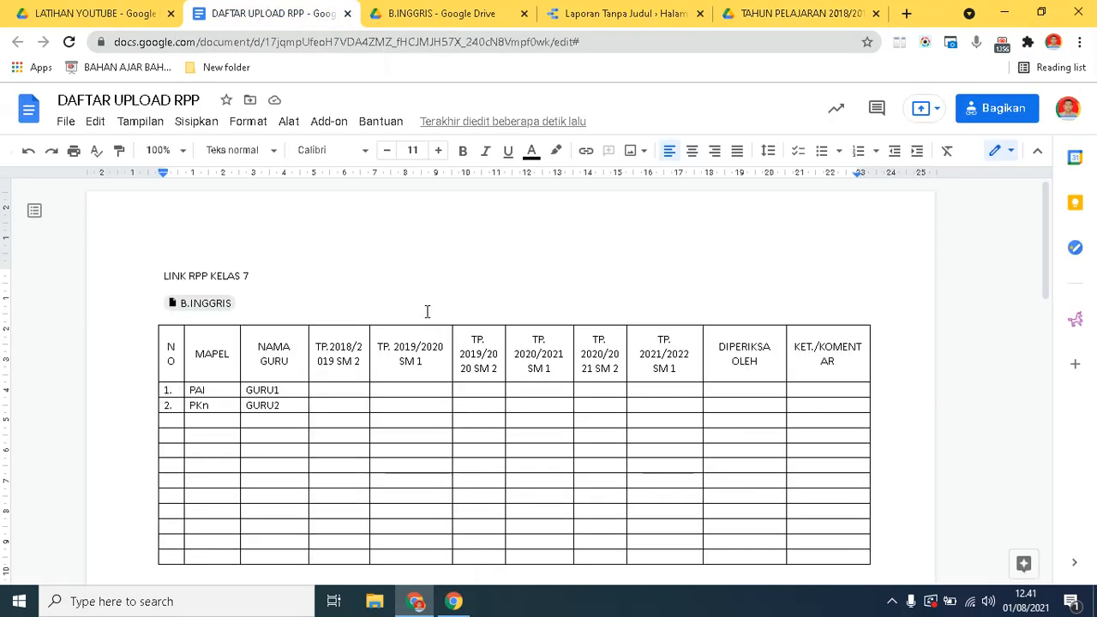
pyautogui.moveTo(1045, 238); pyautogui.dragTo(1046, 326)
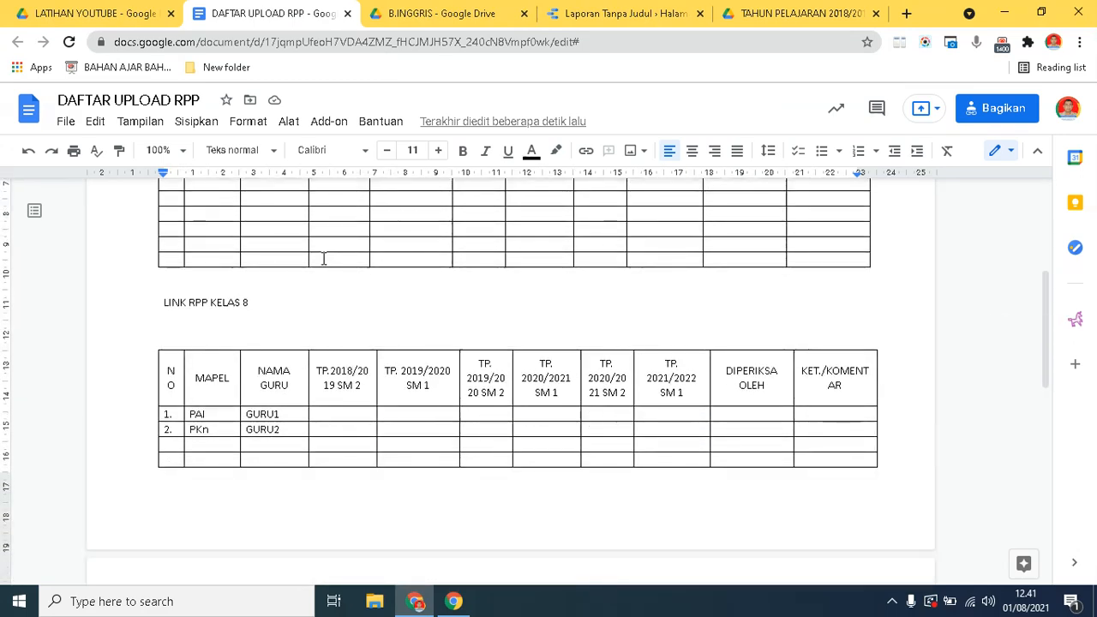
pyautogui.write('@')
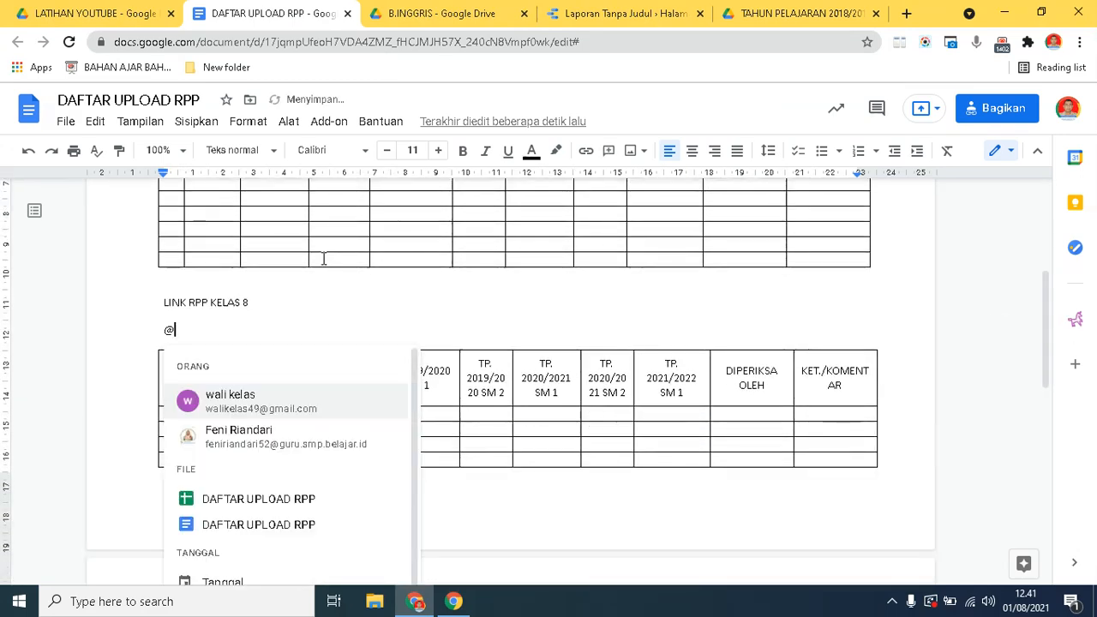
pyautogui.write('B')
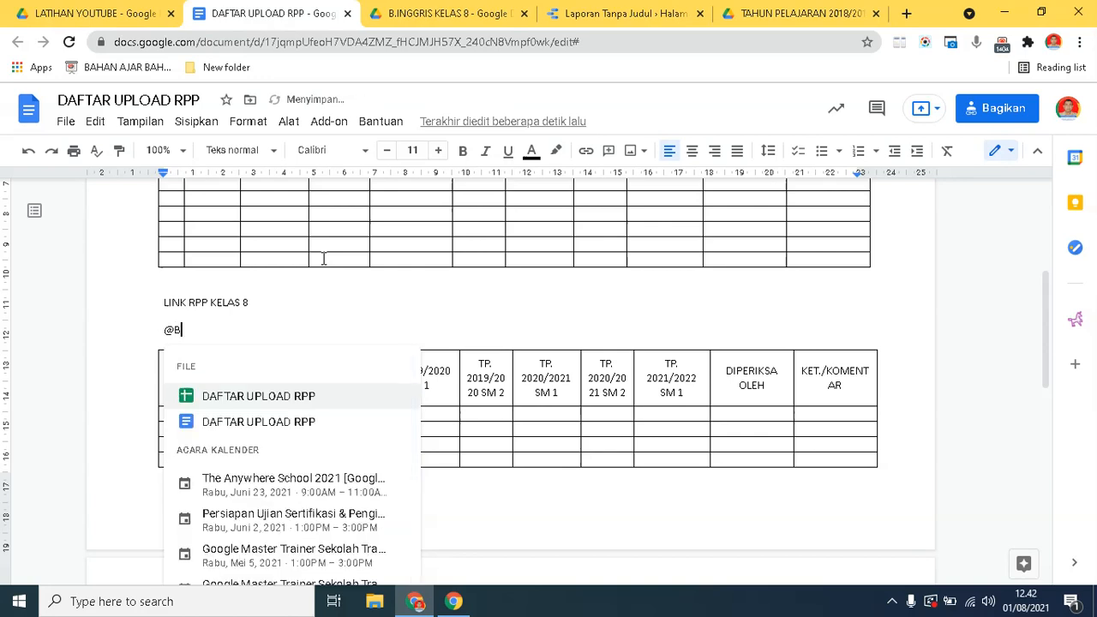
pyautogui.write('.INGGRIS')
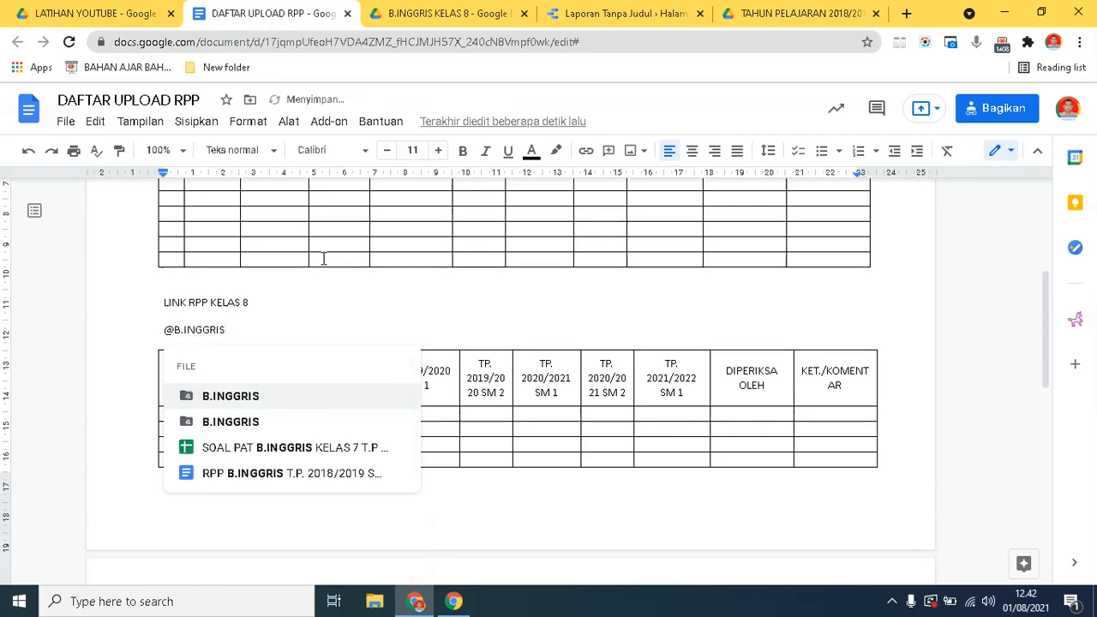
pyautogui.click(225, 302)
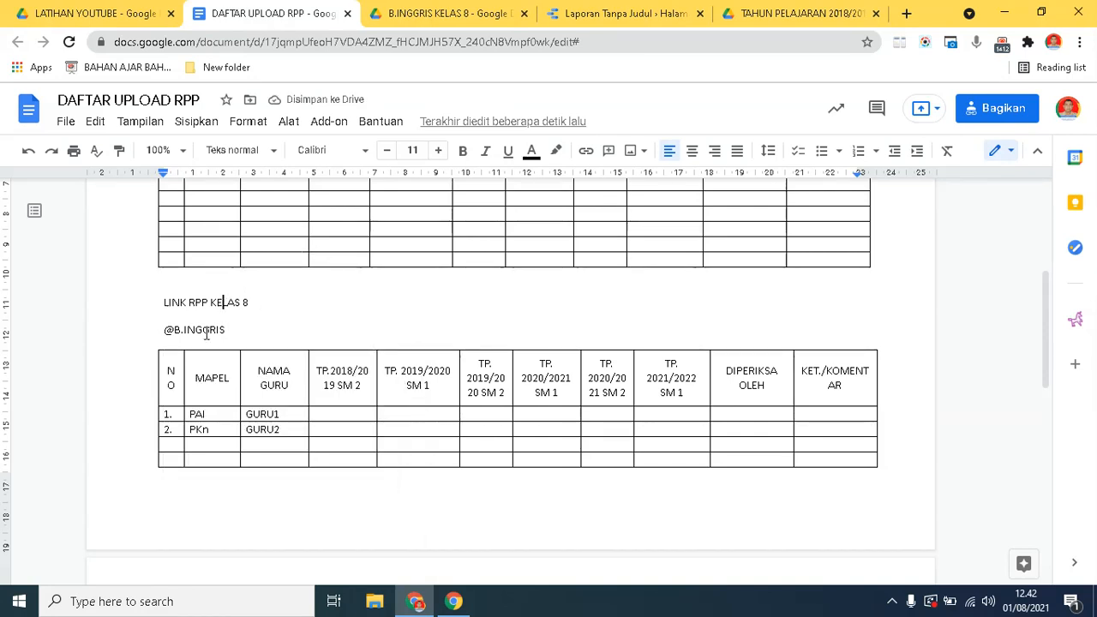
pyautogui.click(250, 329)
pyautogui.write('8')
pyautogui.press('BackSpace')
pyautogui.press('BackSpace')
pyautogui.press('BackSpace')
pyautogui.press('BackSpace')
pyautogui.press('BackSpace')
pyautogui.press('BackSpace')
pyautogui.press('BackSpace')
pyautogui.press('BackSpace')
pyautogui.press('BackSpace')
pyautogui.press('BackSpace')
pyautogui.press('BackSpace')
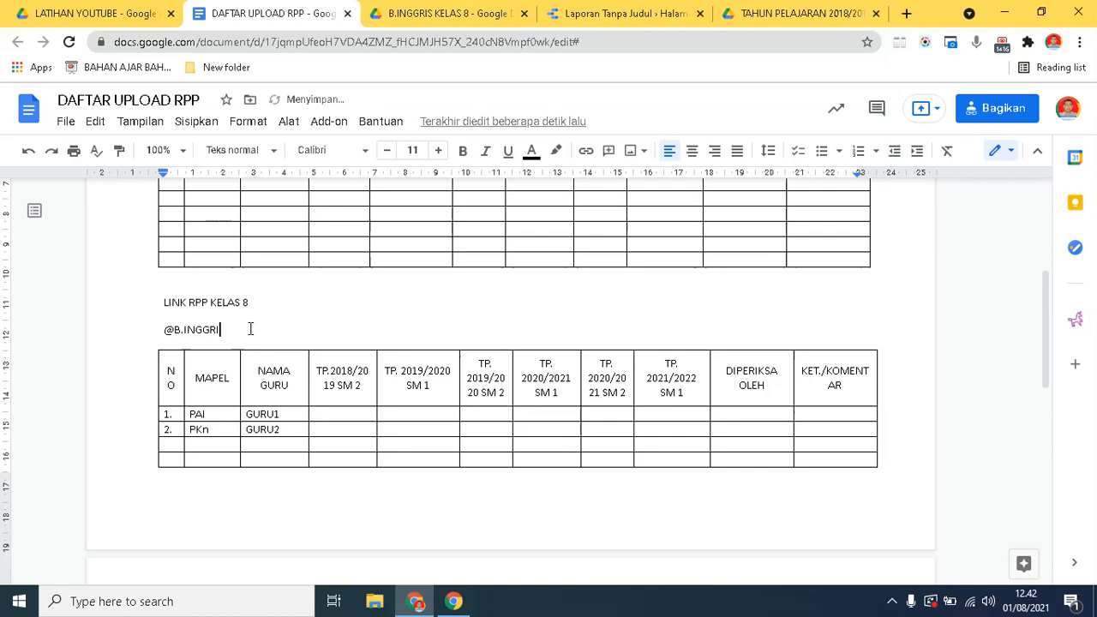
# - Try extending the mention below LINK RPP KELAS 8 to @B.INGGRIS KE, then clear the line
pyautogui.write('B.INGGRIS')
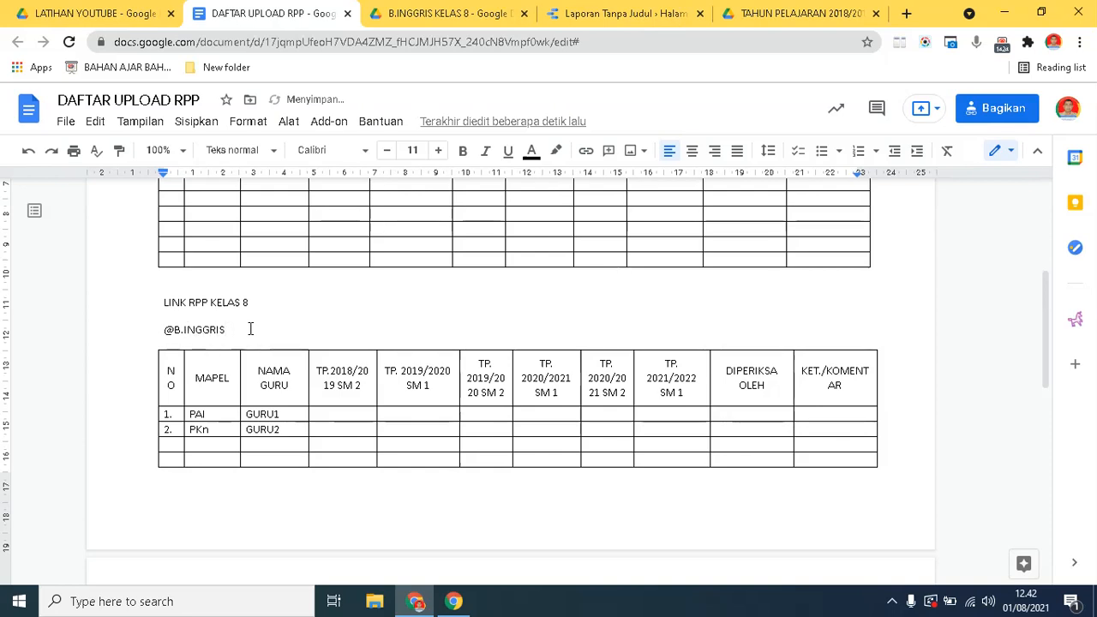
pyautogui.write(' KE')
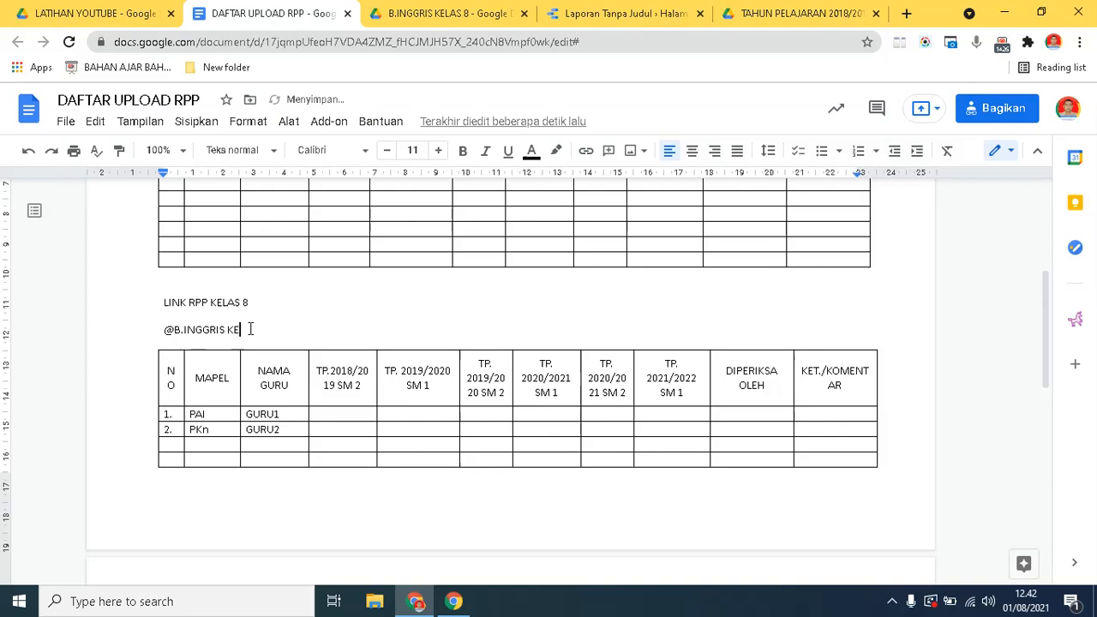
pyautogui.press('BackSpace')
pyautogui.press('BackSpace')
pyautogui.press('BackSpace')
pyautogui.press('BackSpace')
pyautogui.press('BackSpace')
pyautogui.press('BackSpace')
pyautogui.press('BackSpace')
pyautogui.press('BackSpace')
pyautogui.press('BackSpace')
pyautogui.press('BackSpace')
pyautogui.press('BackSpace')
pyautogui.press('BackSpace')
pyautogui.press('BackSpace')
# - Insert a smart chip for the first suggested B.INGGRIS folder below the LINK RPP KELAS 8 heading using @B.INGGRIS
pyautogui.write('@')
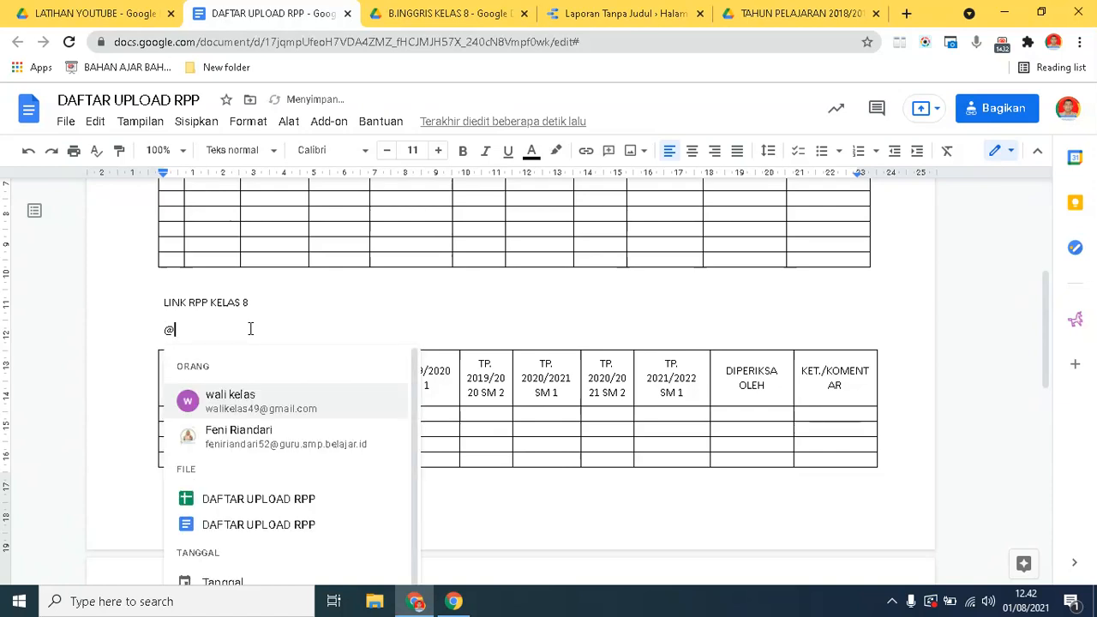
pyautogui.write('B.')
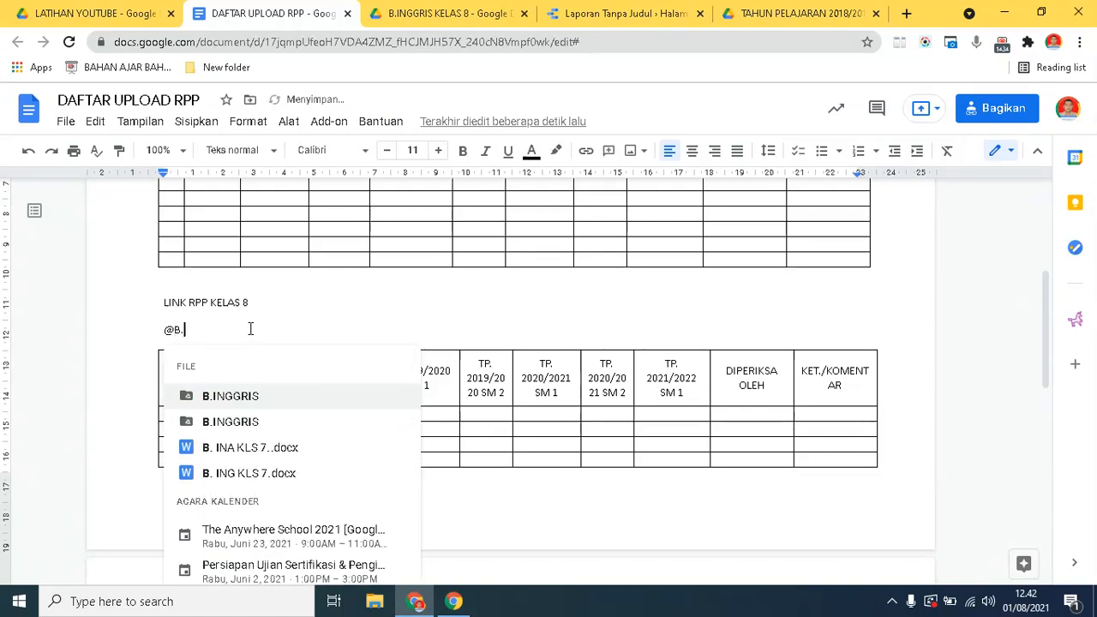
pyautogui.write('INGGR')
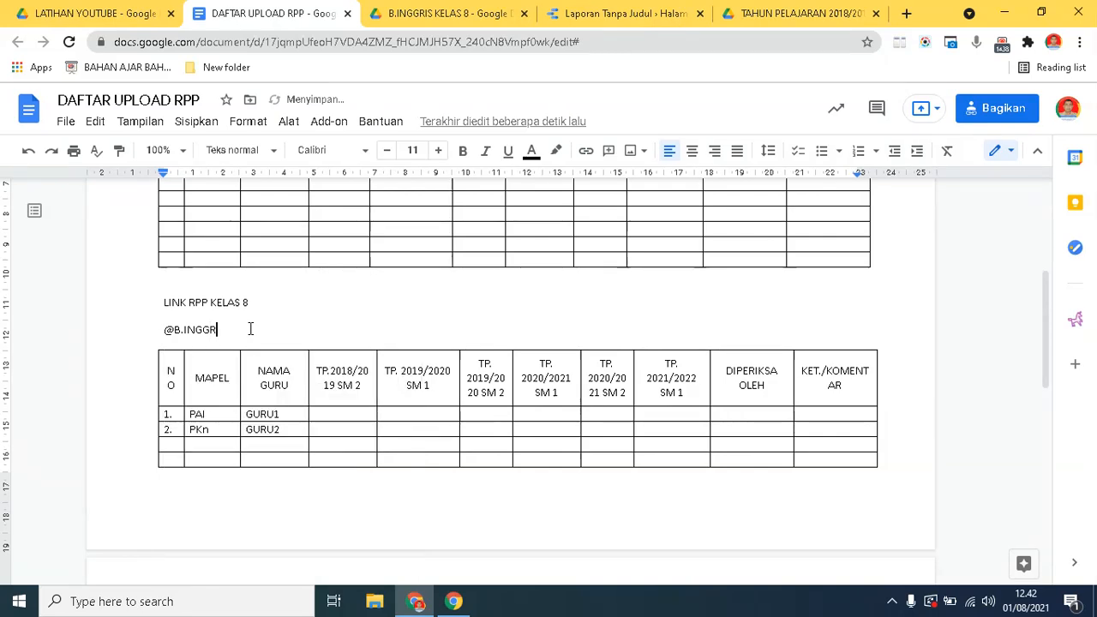
pyautogui.write('IS')
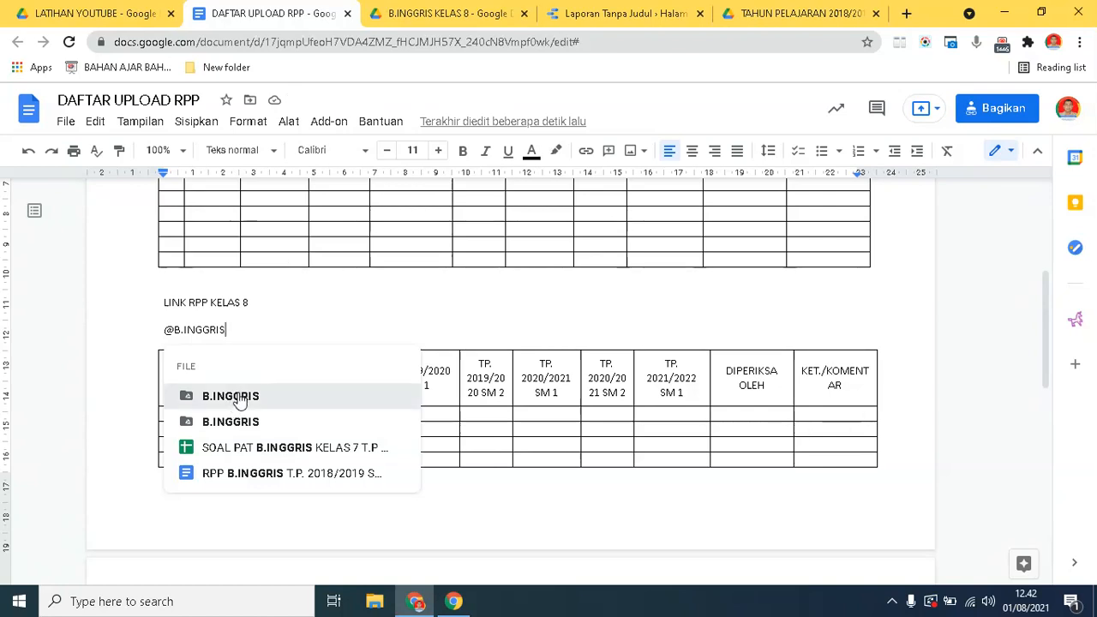
pyautogui.click(238, 396)
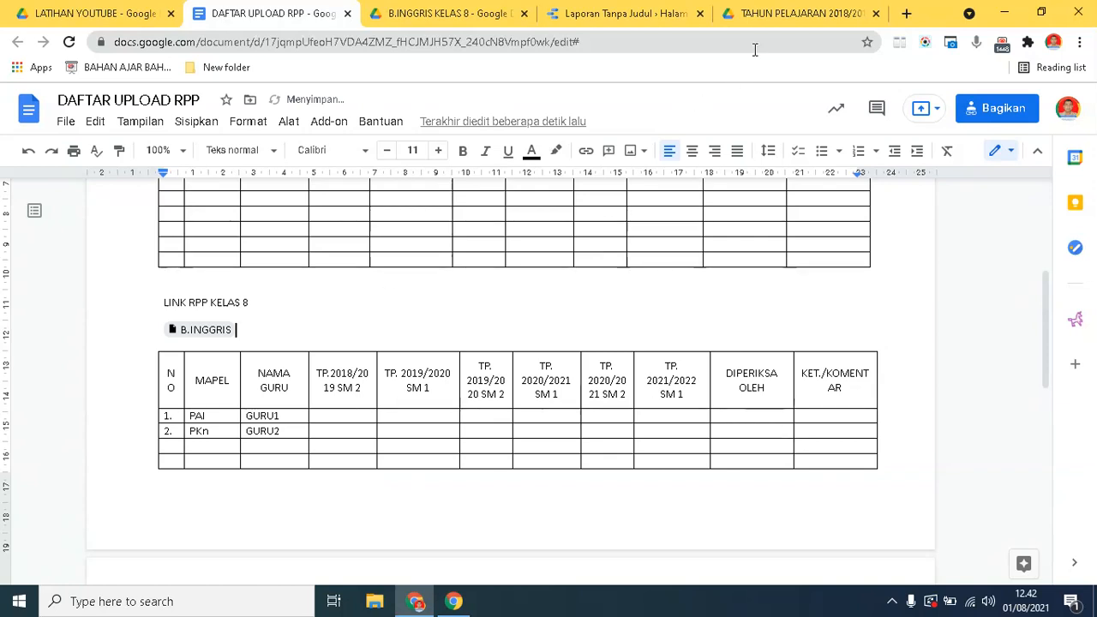
# - Reload the TAHUN PELAJARAN 2018/2019 SM2 folder in Drive, then check the link of the B.INGGRIS chip below LINK RPP KELAS 8 in the document
pyautogui.click(778, 20)
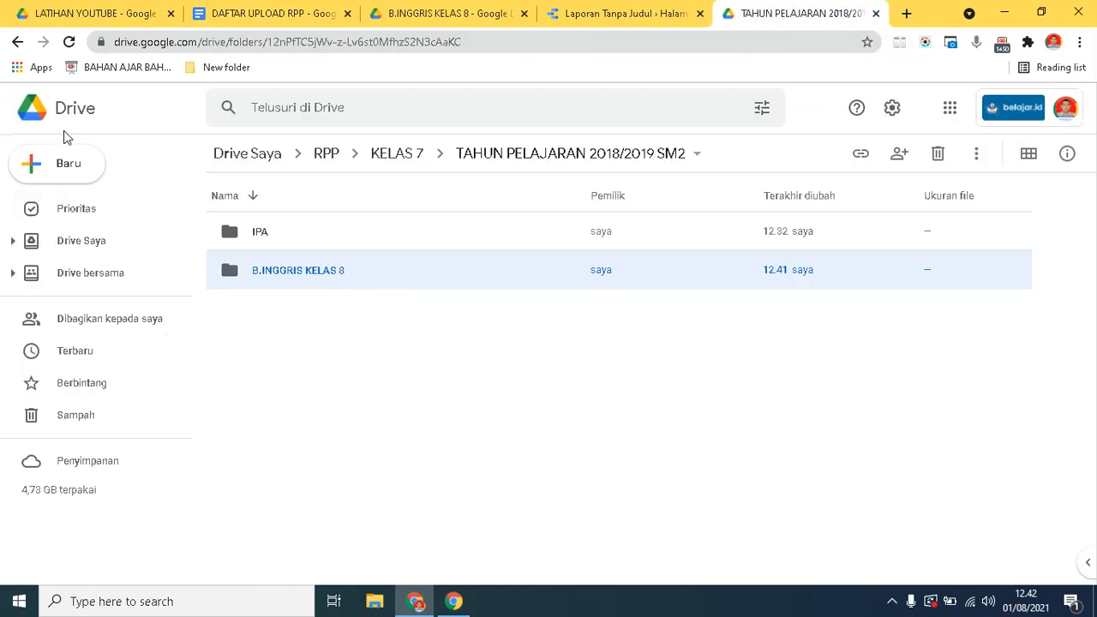
pyautogui.click(70, 42)
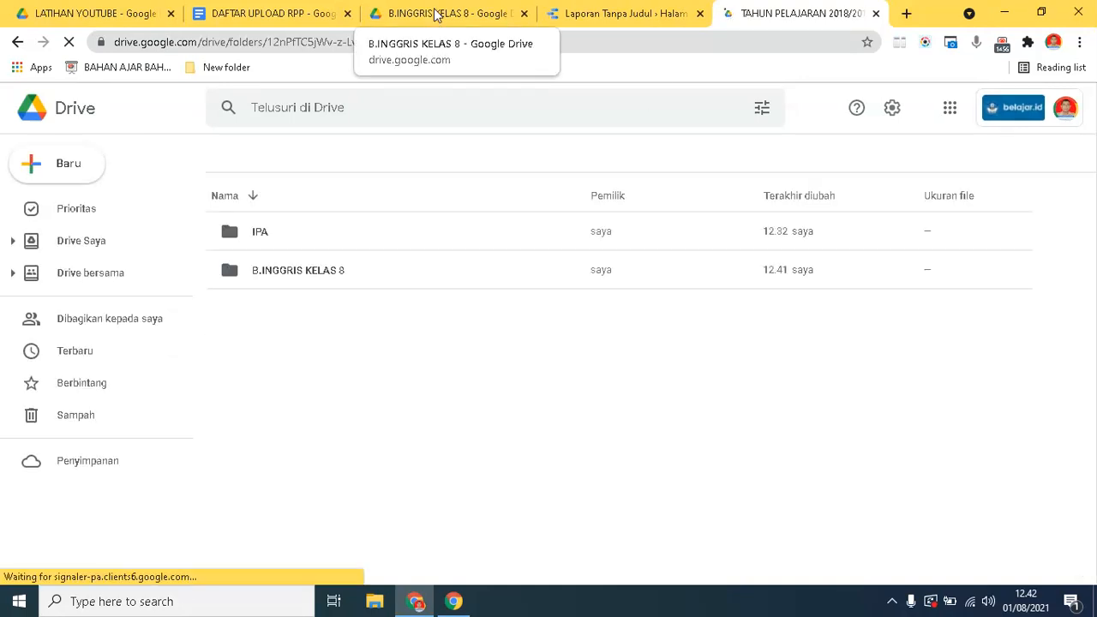
pyautogui.click(277, 23)
pyautogui.click(221, 335)
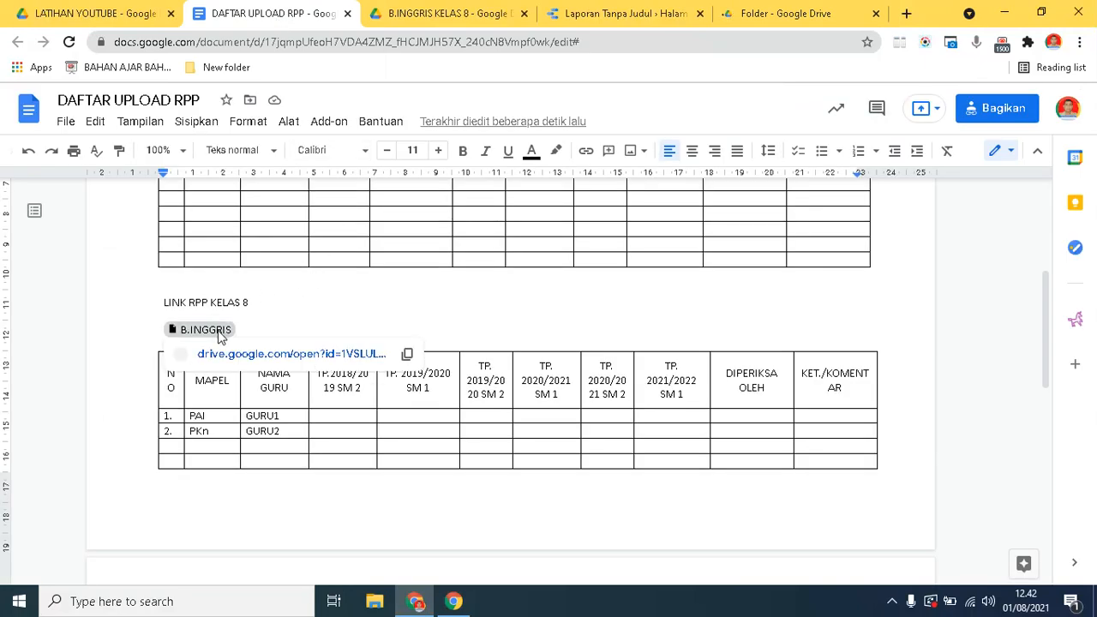
pyautogui.click(386, 308)
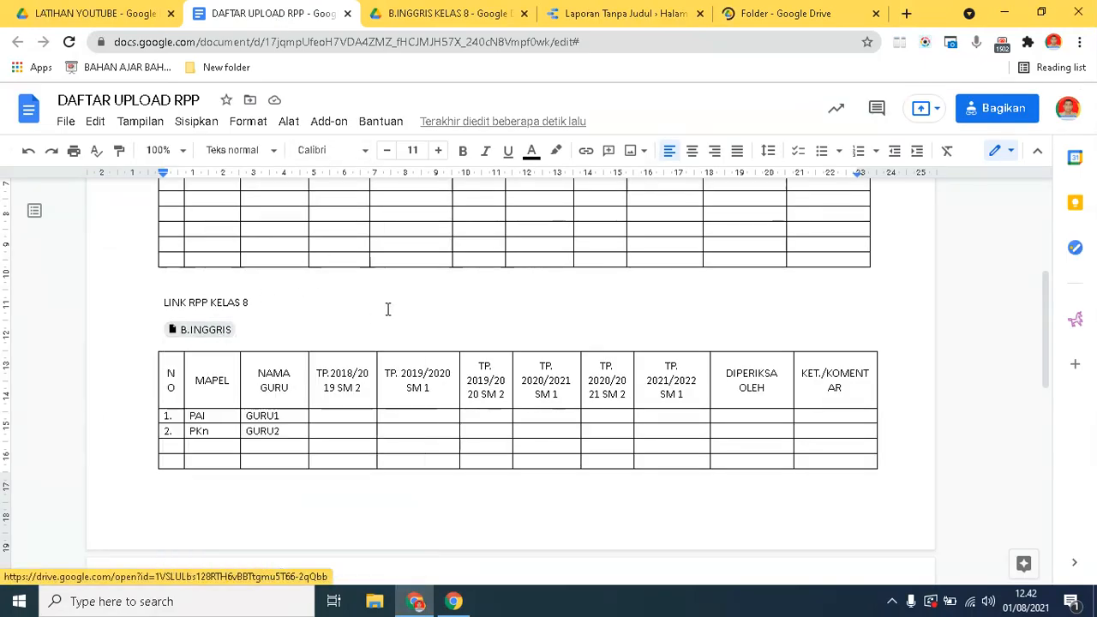
pyautogui.doubleClick(388, 309)
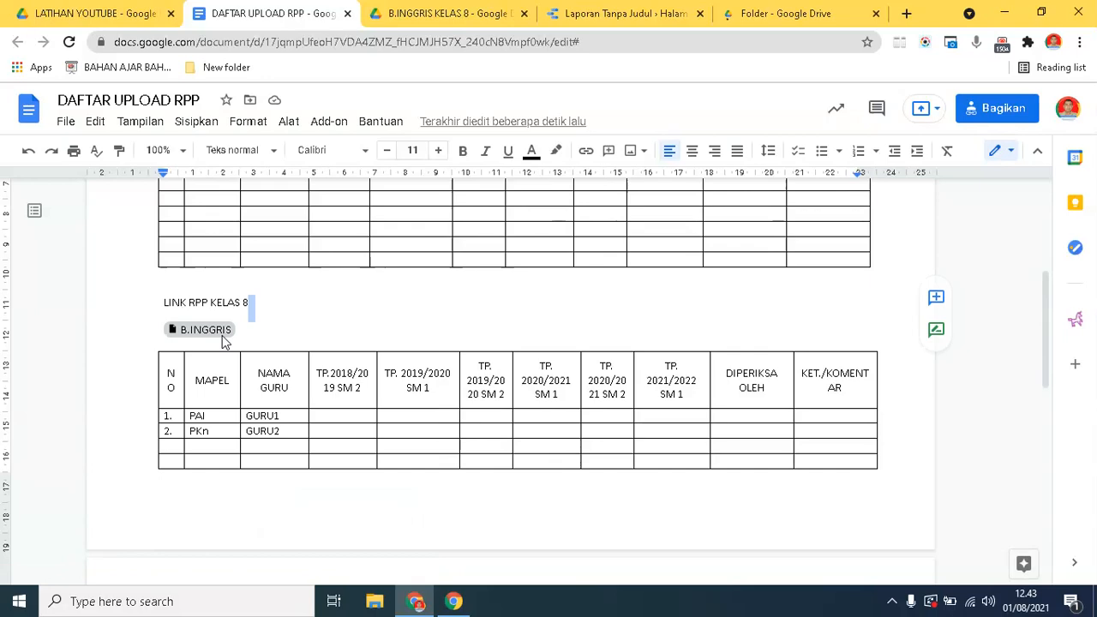
pyautogui.moveTo(206, 332)
pyautogui.click(277, 320)
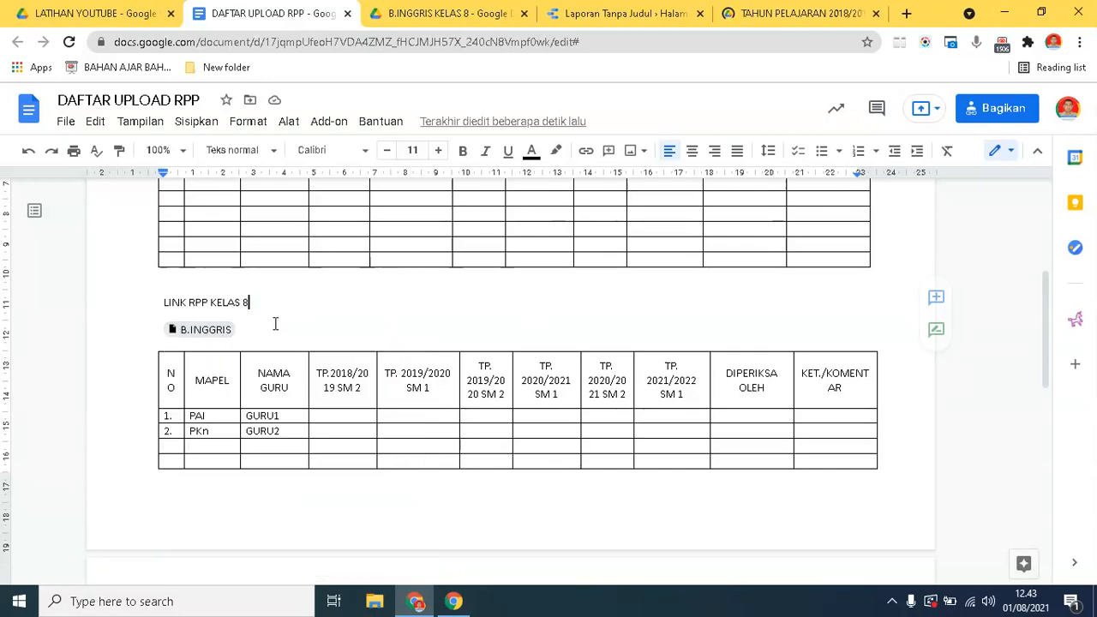
# - Fill the third row of the KELAS 7 table with B.INGGRIS as MAPEL and the teacher's name under NAMA GURU
pyautogui.moveTo(1043, 294); pyautogui.dragTo(1040, 224)
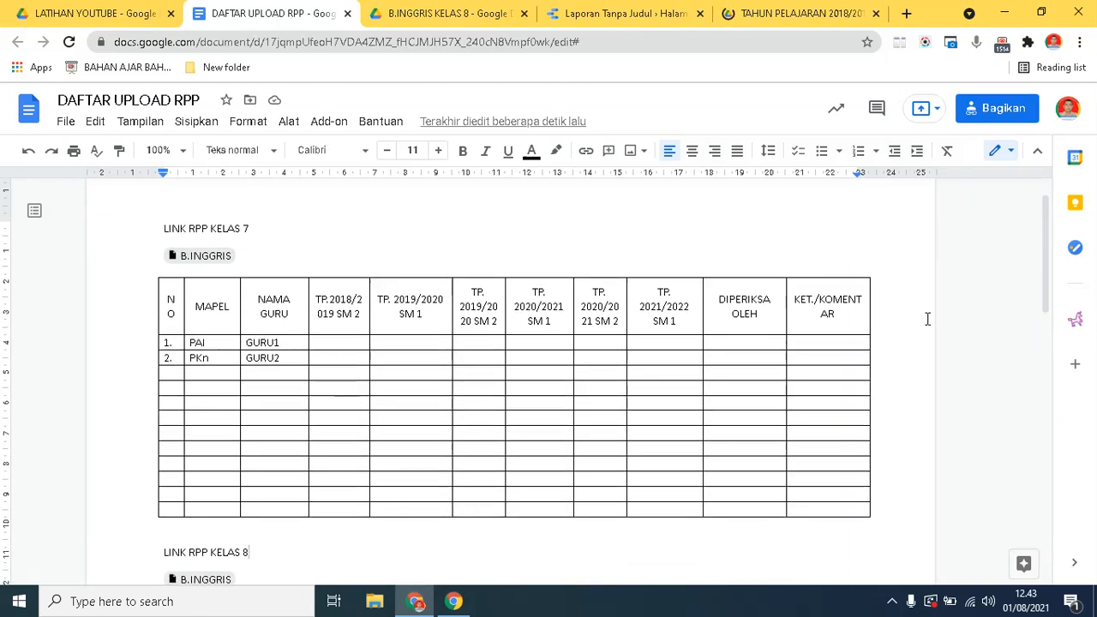
pyautogui.moveTo(1044, 210); pyautogui.dragTo(1054, 245)
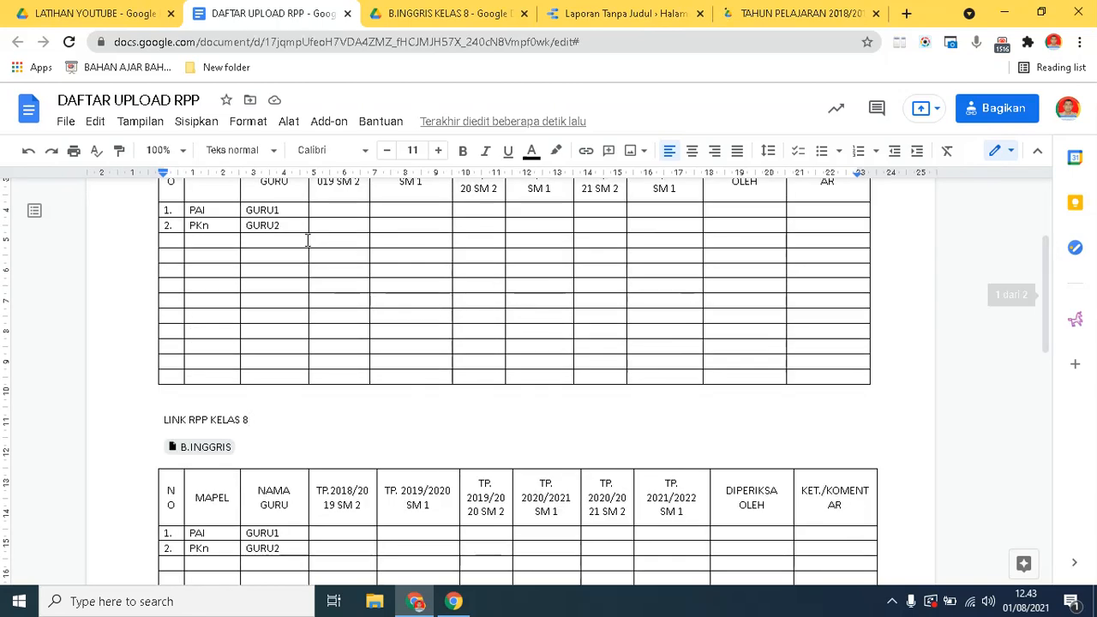
pyautogui.moveTo(1046, 294); pyautogui.dragTo(1046, 204)
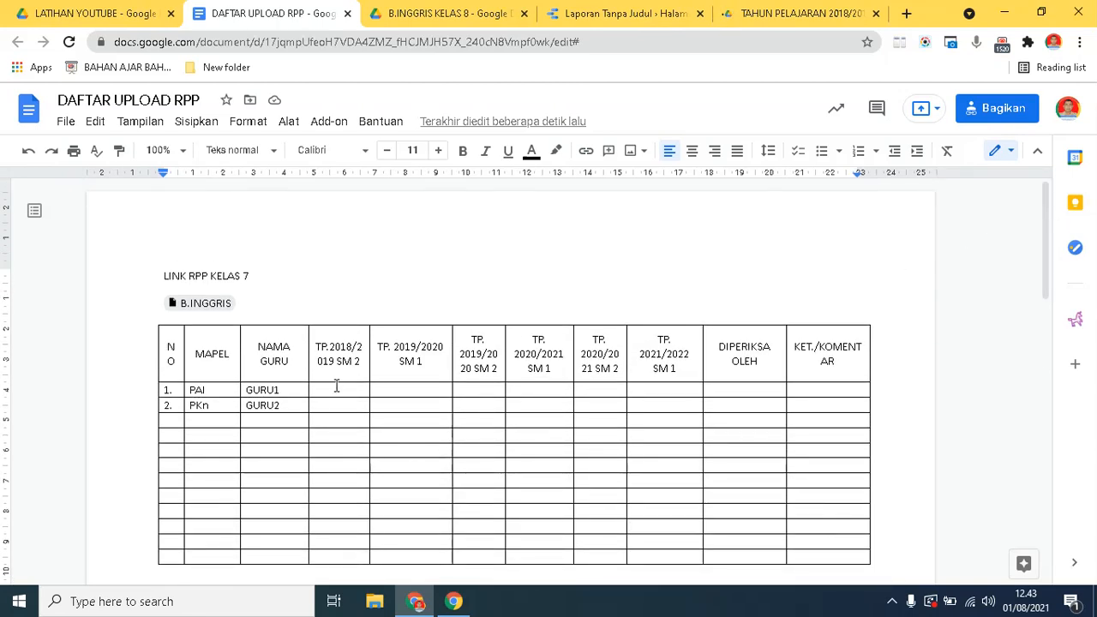
pyautogui.click(203, 421)
pyautogui.write('B.INGGRI')
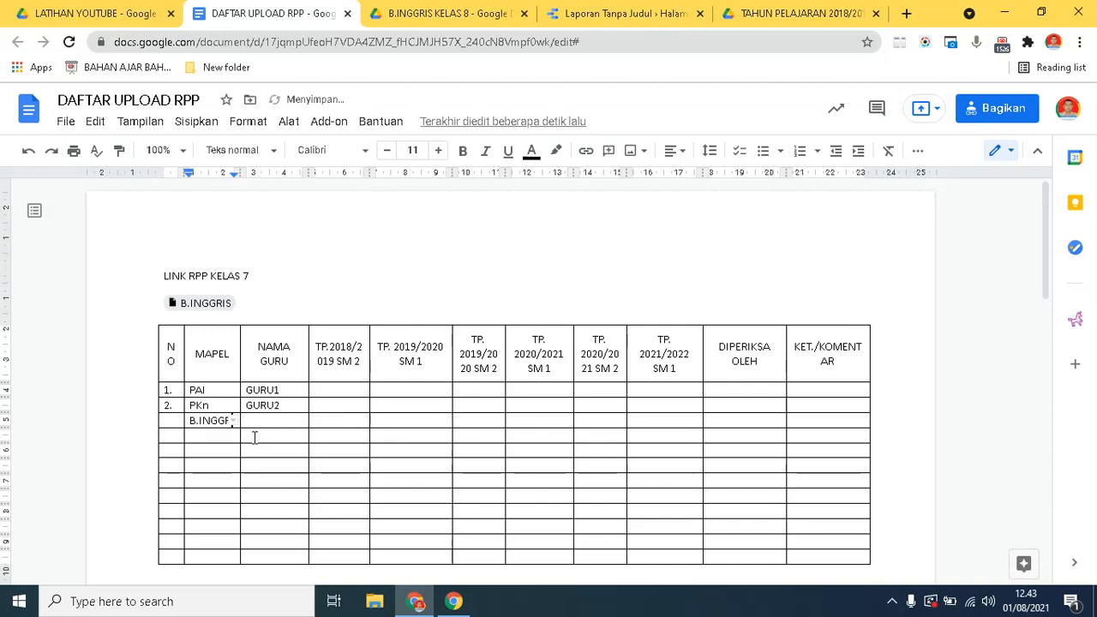
pyautogui.write('S')
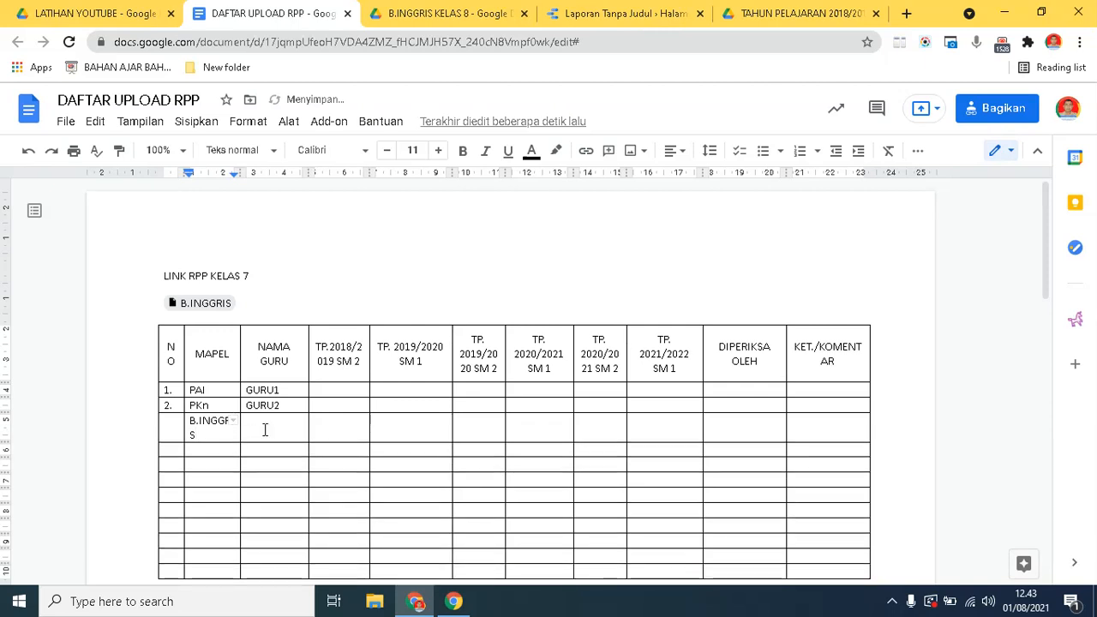
pyautogui.click(274, 431)
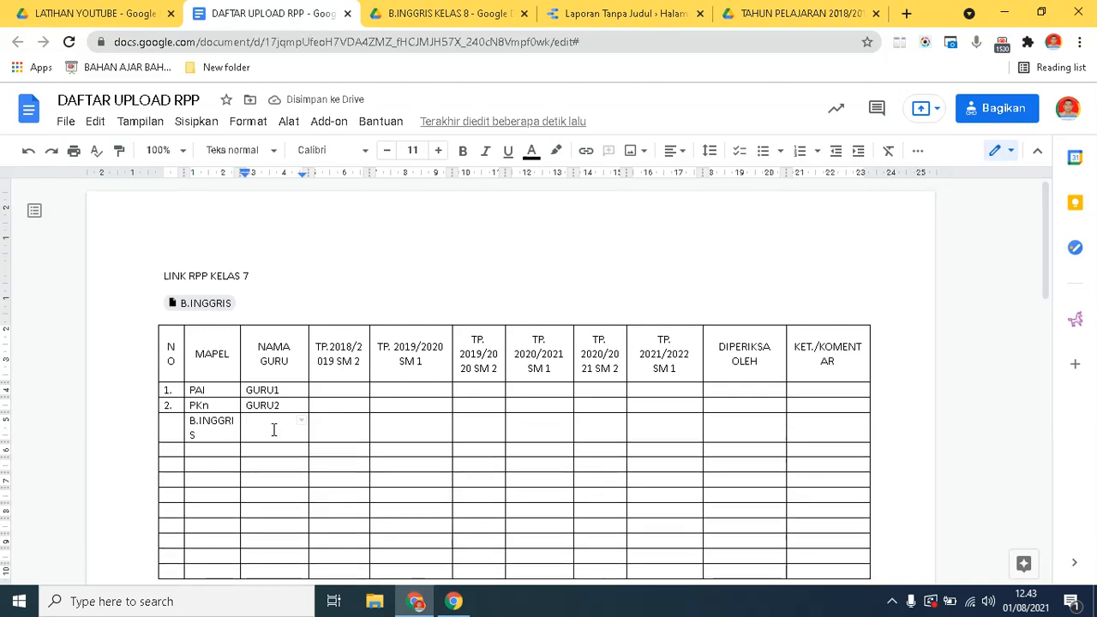
pyautogui.write('HERYAT')
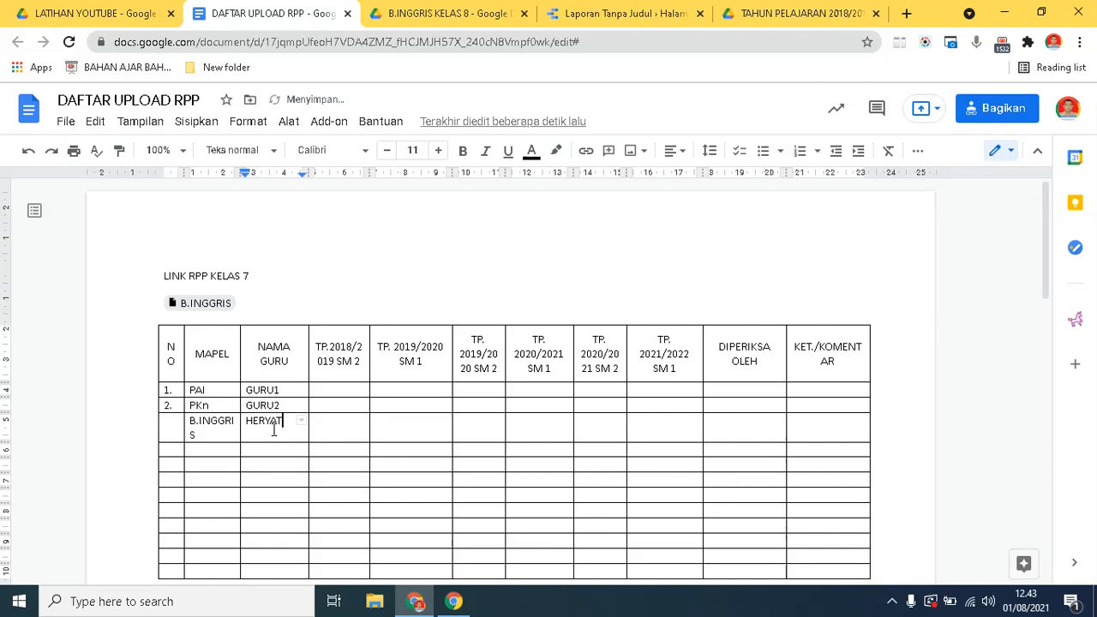
pyautogui.click(326, 424)
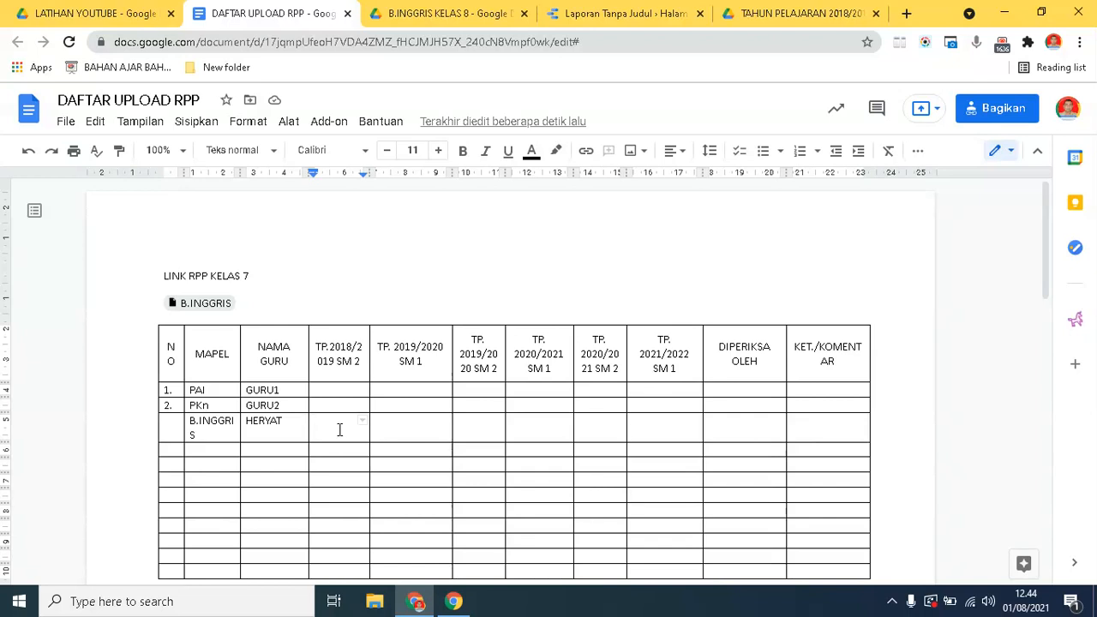
pyautogui.write('@RPP')
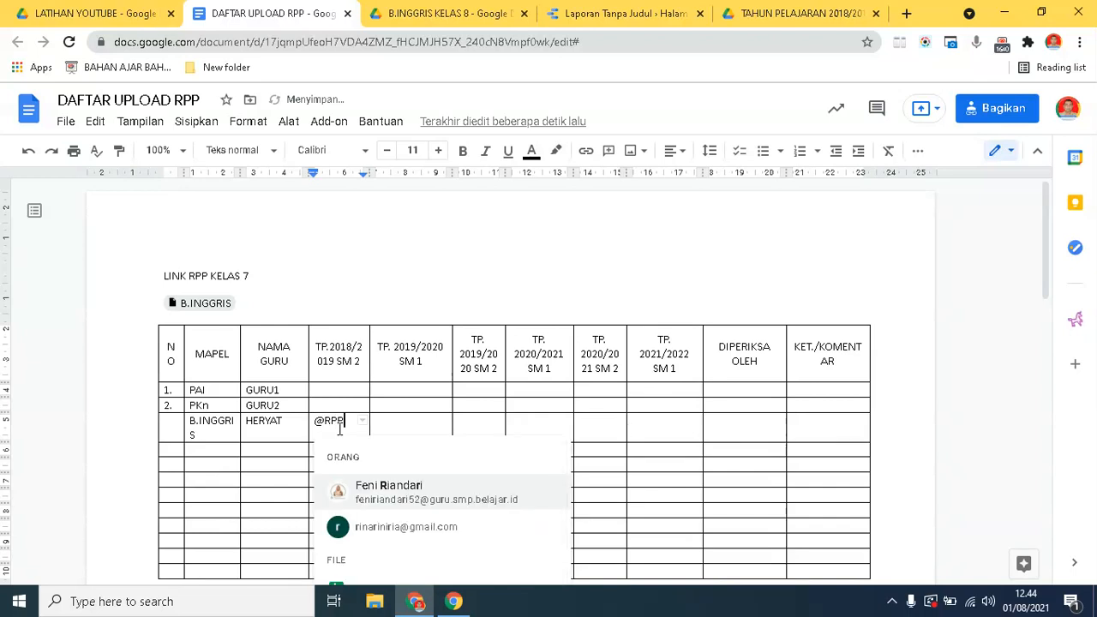
pyautogui.write(' B.')
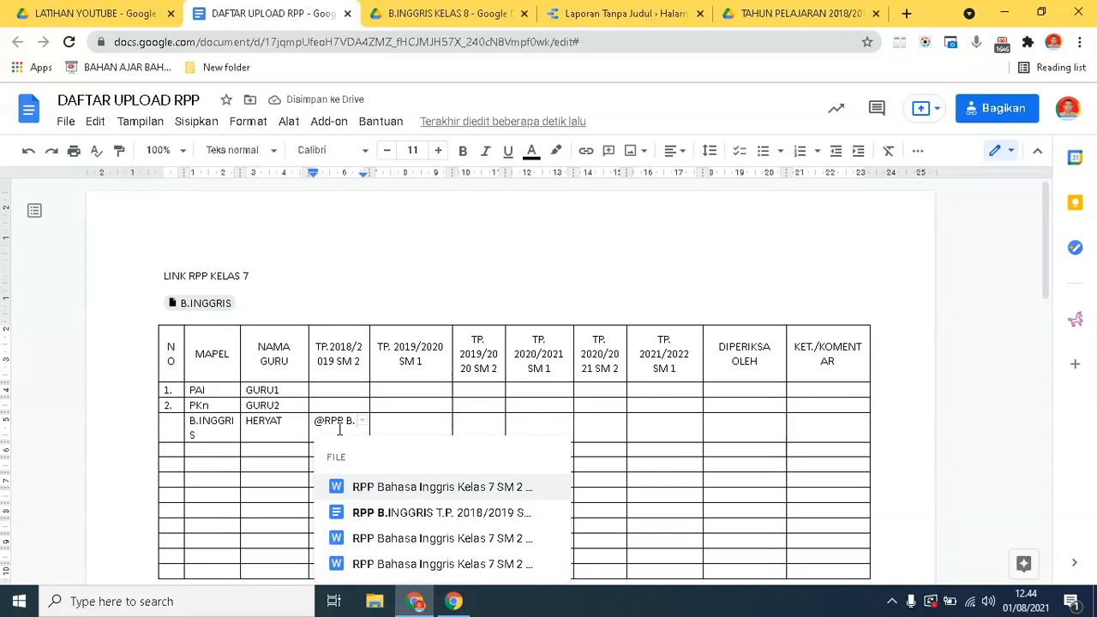
pyautogui.write('I')
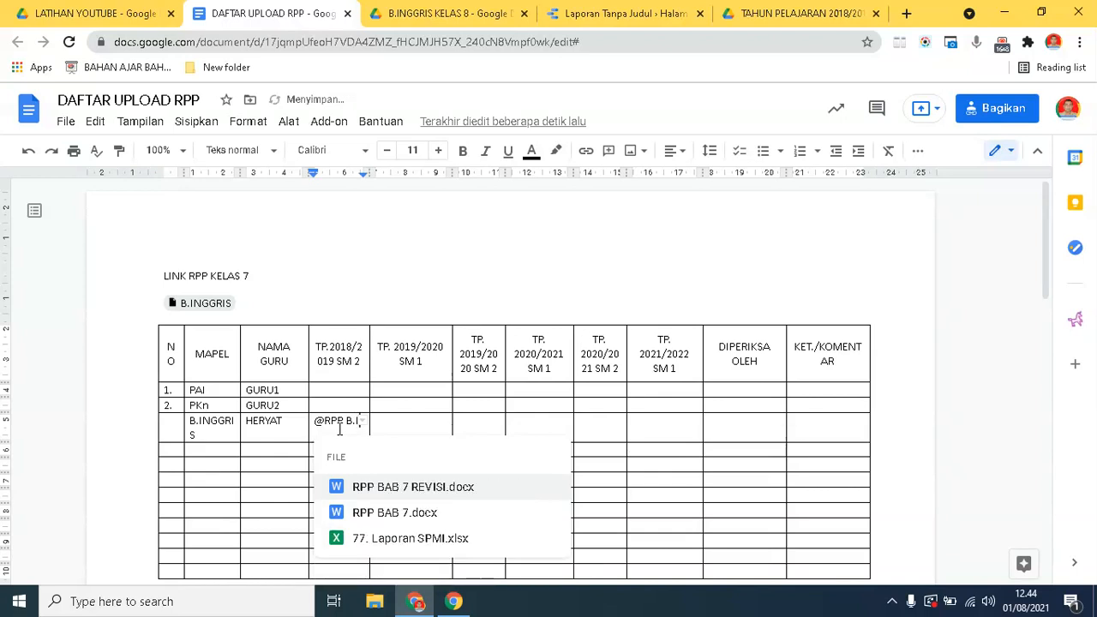
pyautogui.write('NGG')
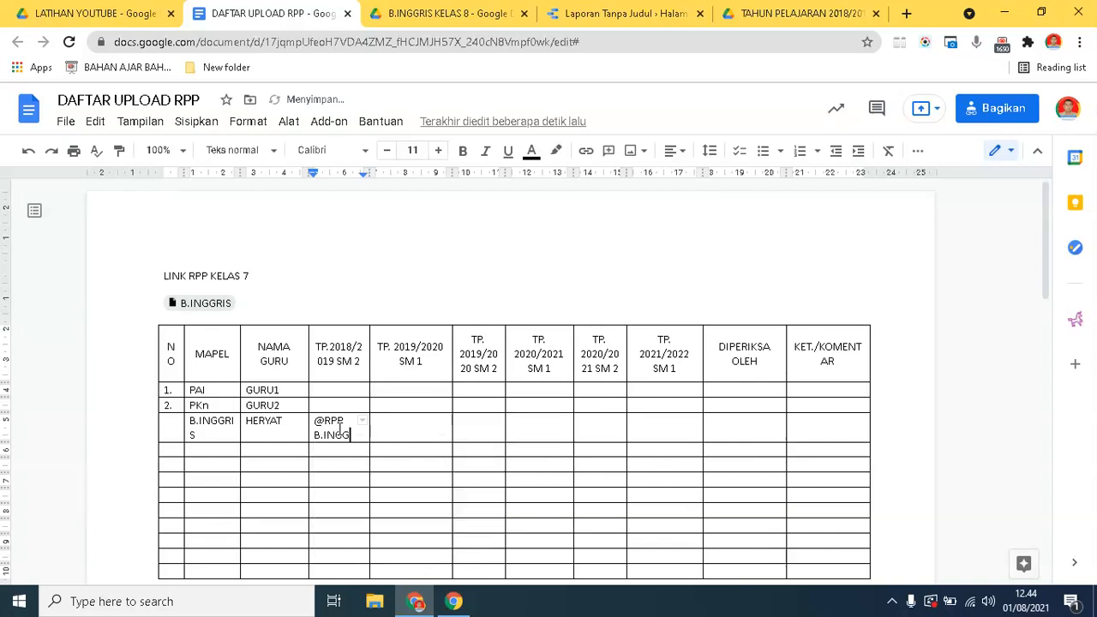
pyautogui.press('BackSpace')
pyautogui.press('BackSpace')
pyautogui.press('BackSpace')
pyautogui.press('BackSpace')
pyautogui.press('BackSpace')
pyautogui.press('BackSpace')
pyautogui.press('BackSpace')
pyautogui.press('BackSpace')
pyautogui.press('BackSpace')
pyautogui.write('@RPP')
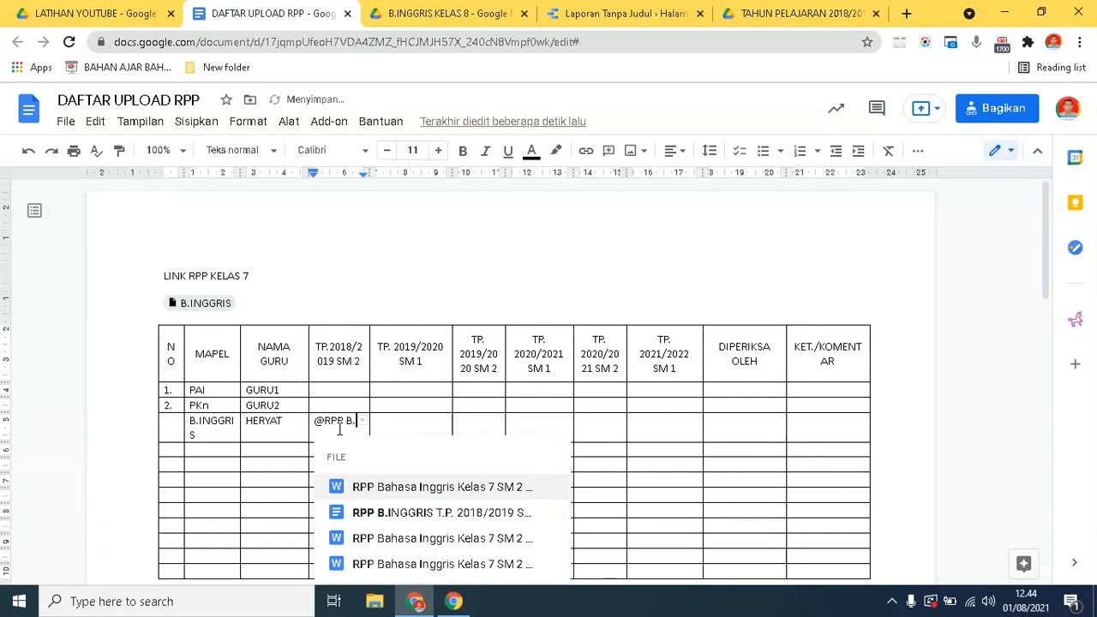
pyautogui.click(417, 515)
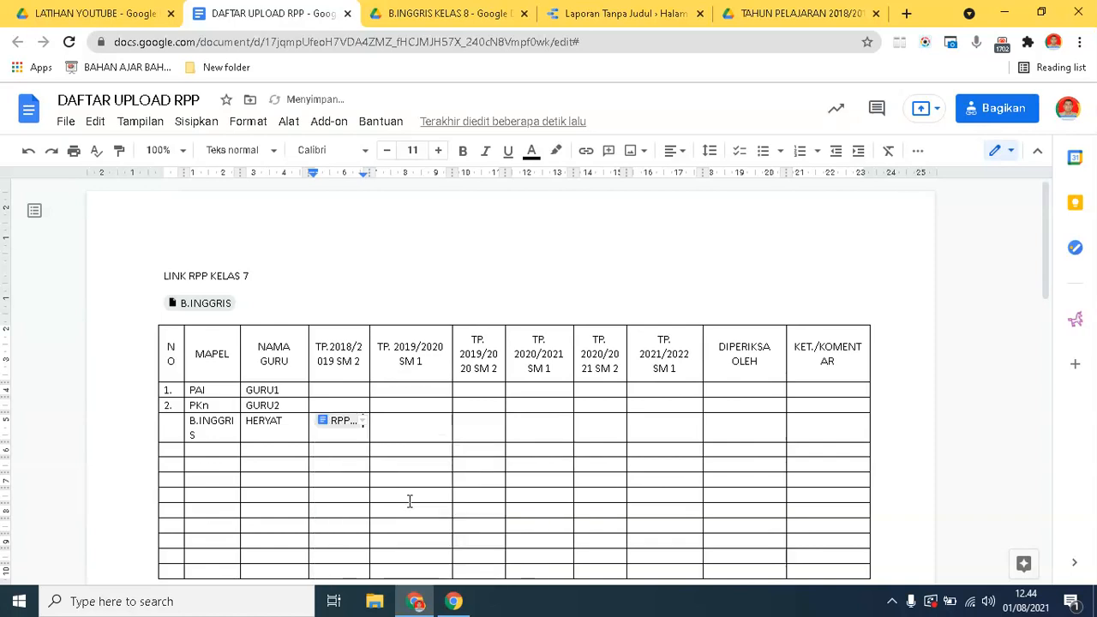
# - Preview the linked lesson plan document from the RPP chip in the B.INGGRIS row of the KELAS 7 table
pyautogui.moveTo(349, 424)
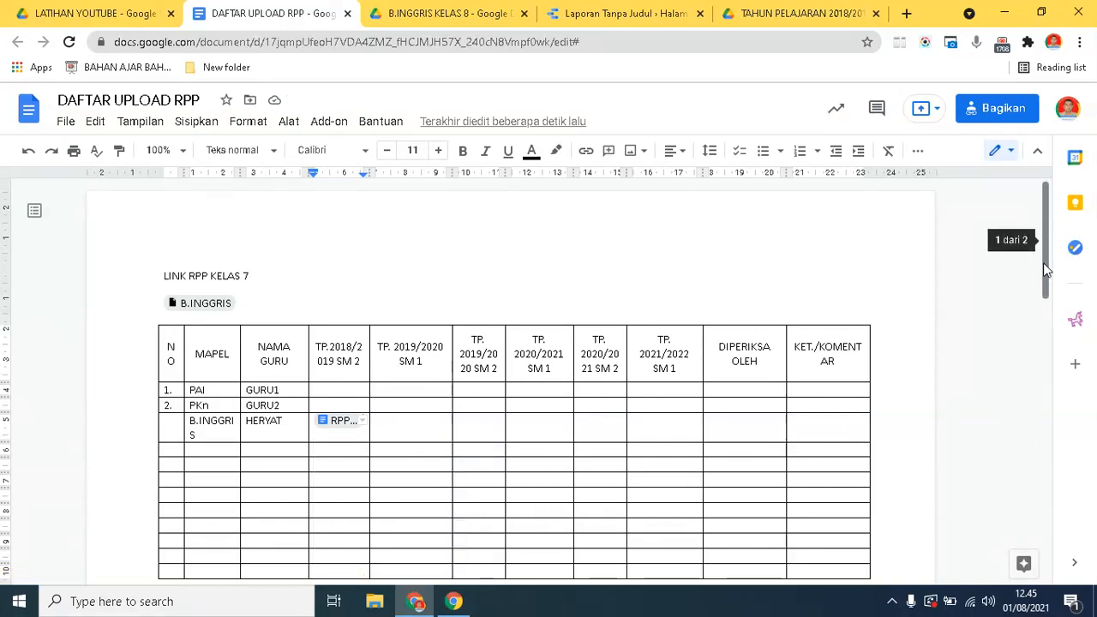
pyautogui.scroll(-1, 1046, 272)
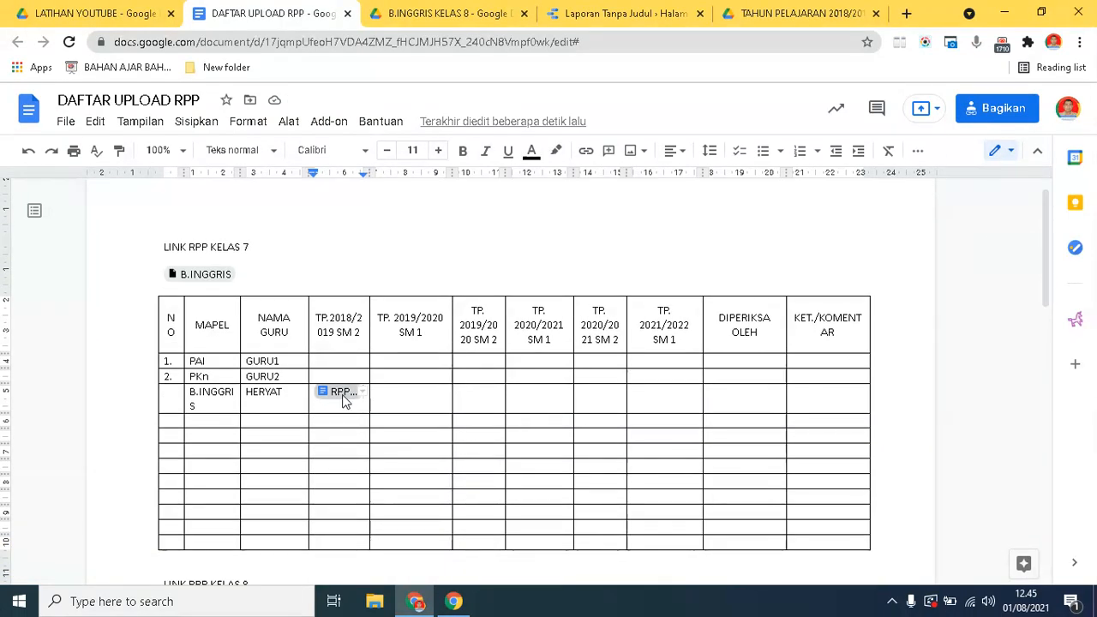
pyautogui.moveTo(347, 397)
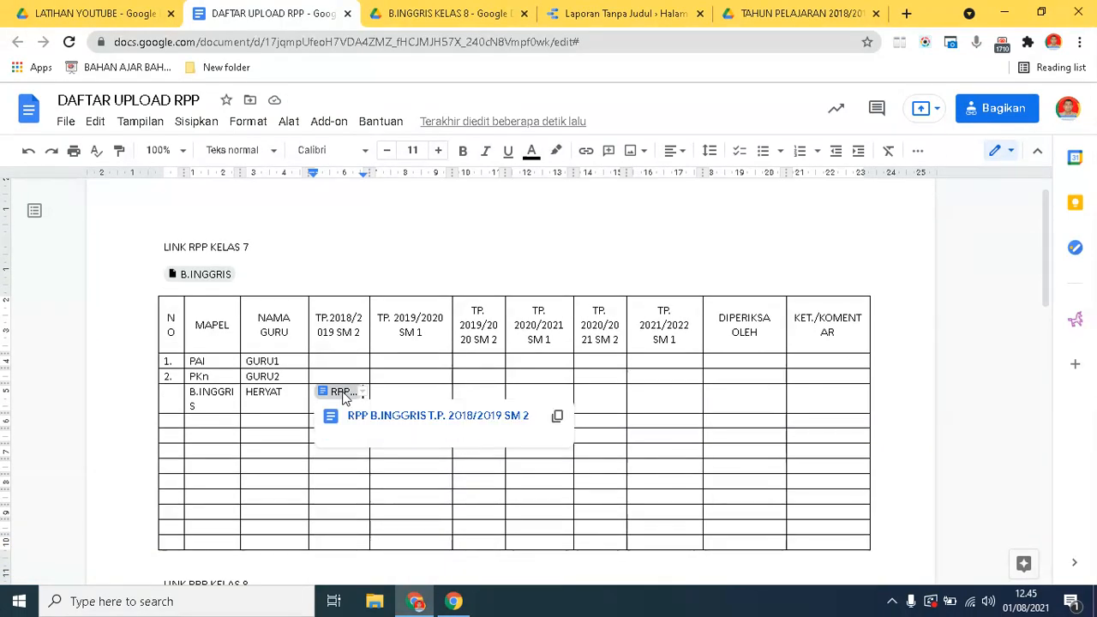
pyautogui.click(281, 432)
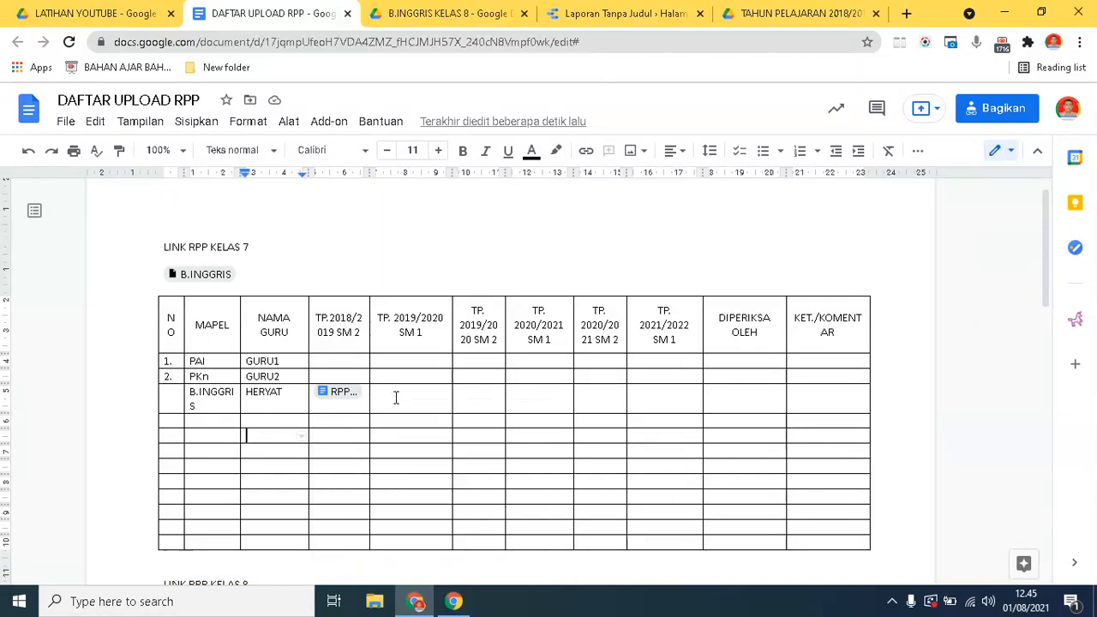
pyautogui.doubleClick(396, 398)
pyautogui.click(340, 423)
pyautogui.click(313, 404)
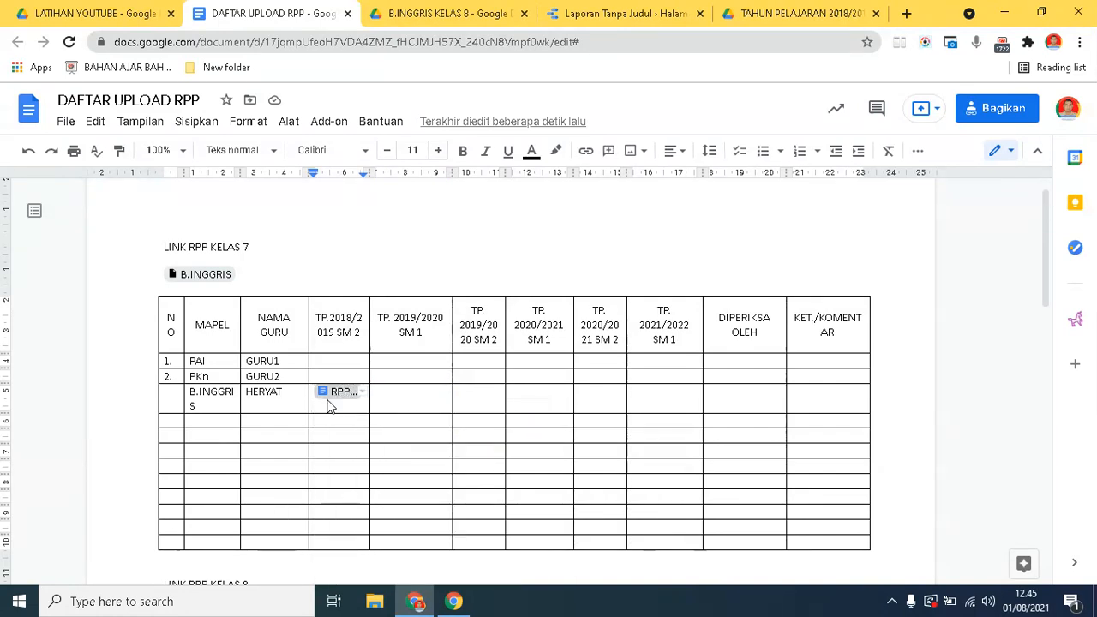
pyautogui.moveTo(347, 392)
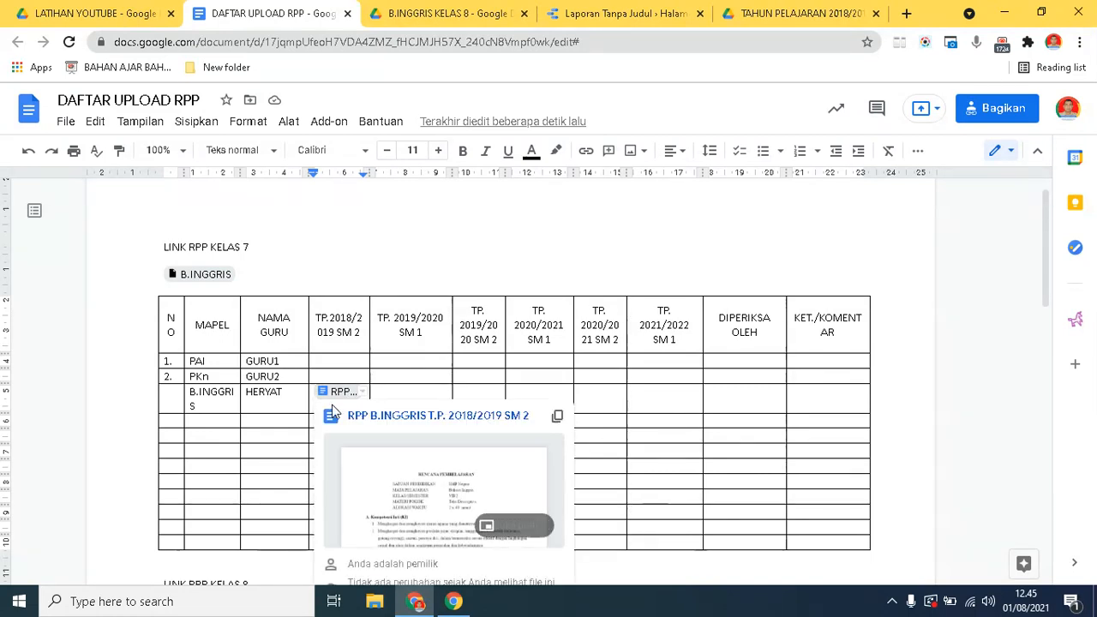
pyautogui.click(292, 420)
pyautogui.click(325, 423)
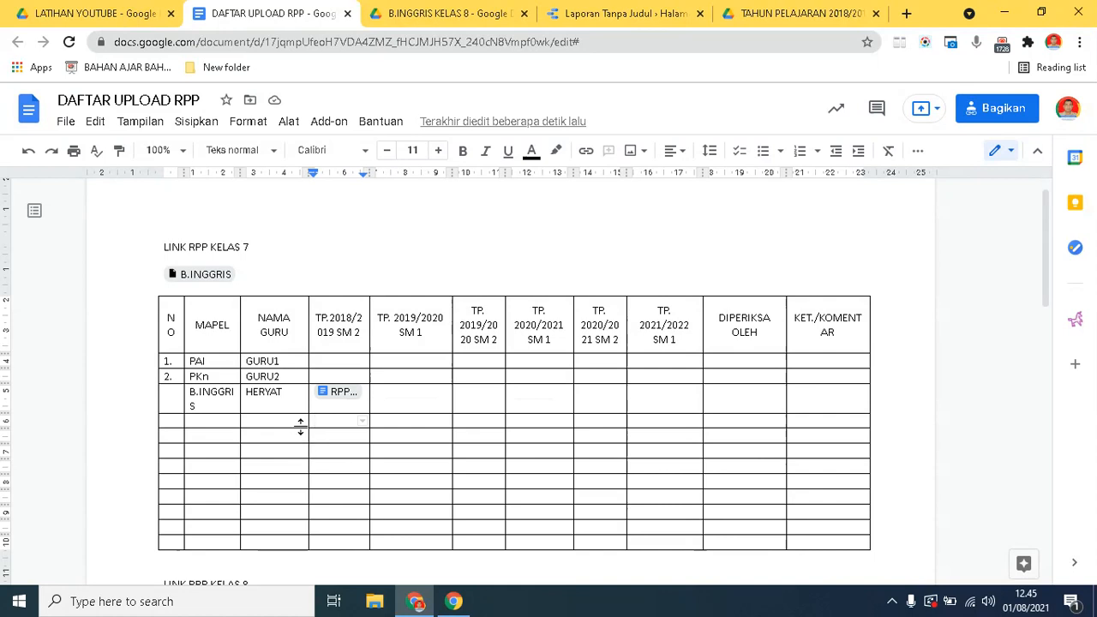
pyautogui.doubleClick(410, 421)
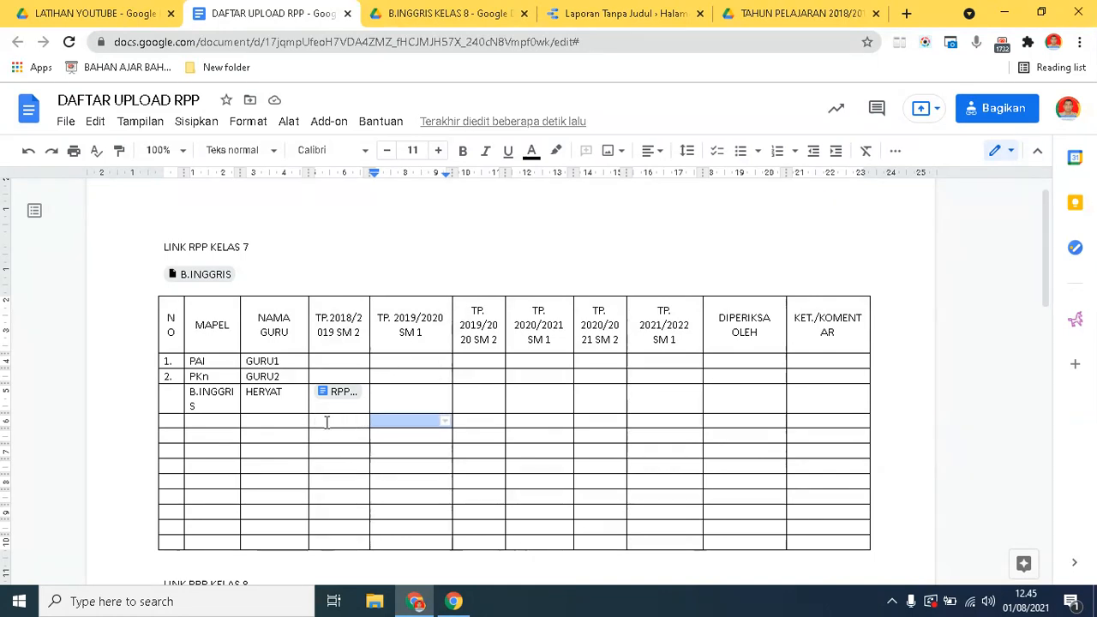
pyautogui.click(326, 422)
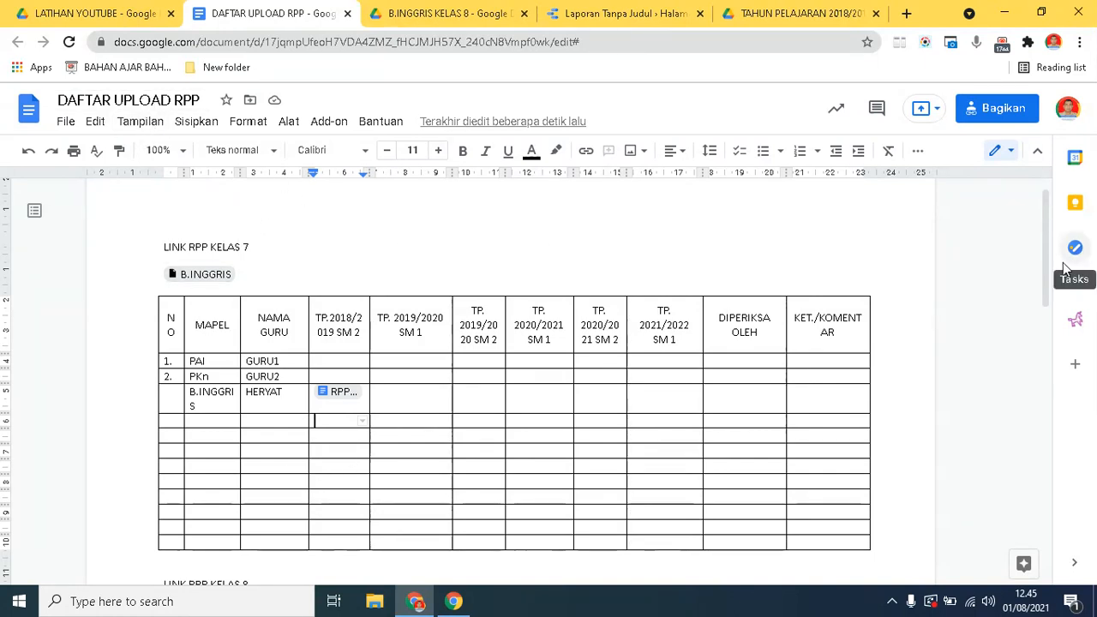
pyautogui.moveTo(1045, 264)
pyautogui.mouseDown()
pyautogui.moveTo(1069, 461)
pyautogui.moveTo(1063, 531)
pyautogui.moveTo(1040, 248)
pyautogui.mouseUp()
pyautogui.click(739, 428)
pyautogui.click(379, 420)
pyautogui.click(552, 429)
pyautogui.click(668, 428)
# - Insert a smart chip mentioning the reviewer under DIPERIKSA OLEH in the B.INGGRIS row of the KELAS 7 table
pyautogui.click(753, 428)
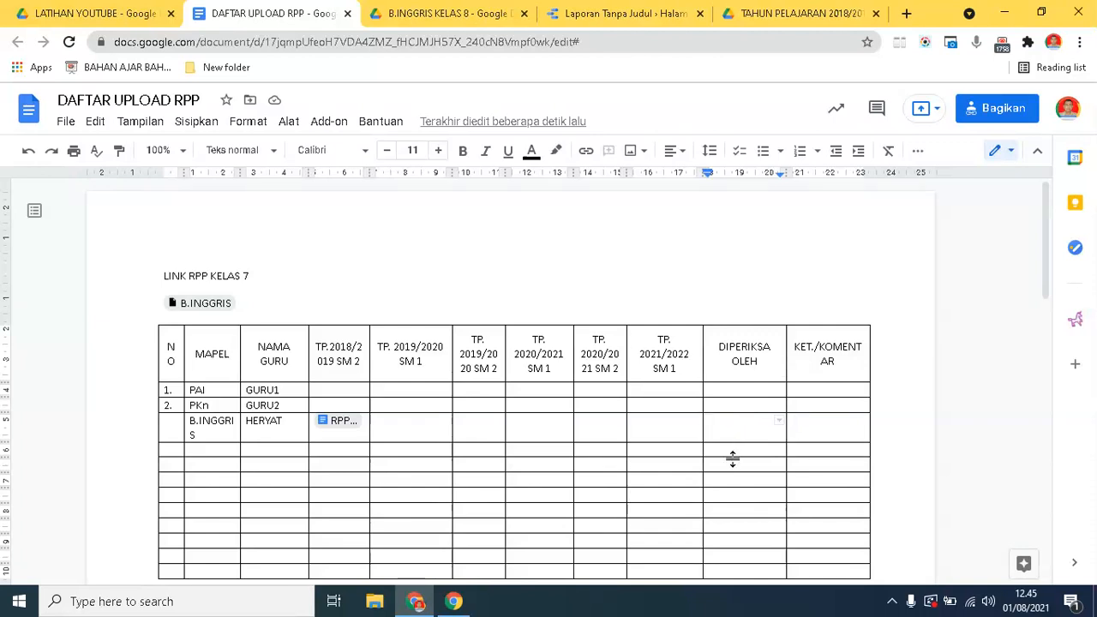
pyautogui.write('@')
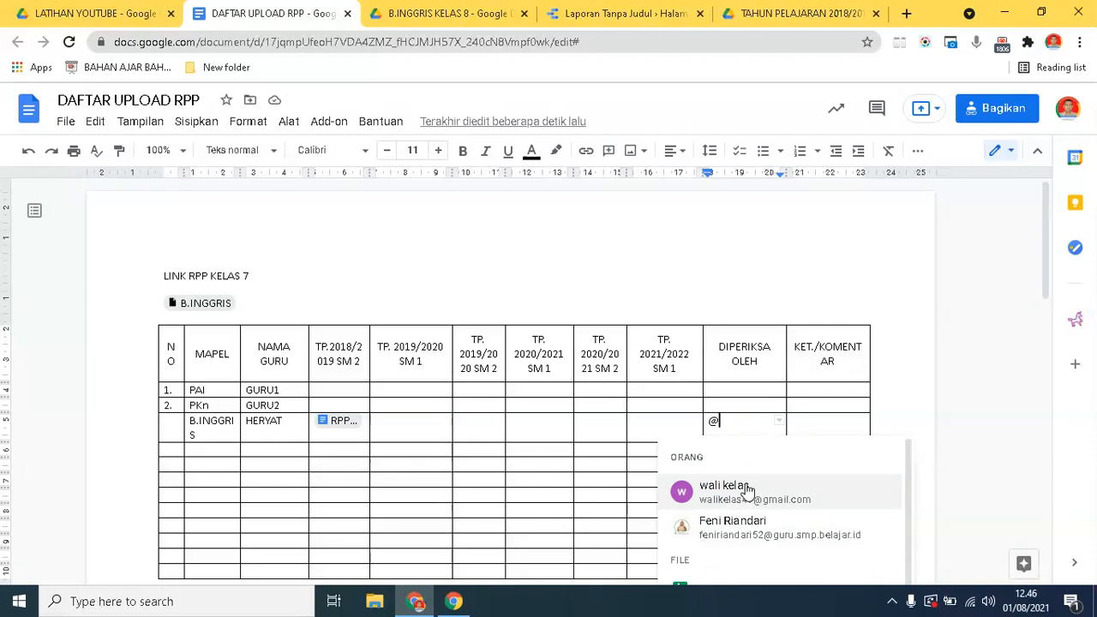
pyautogui.write('ANOO')
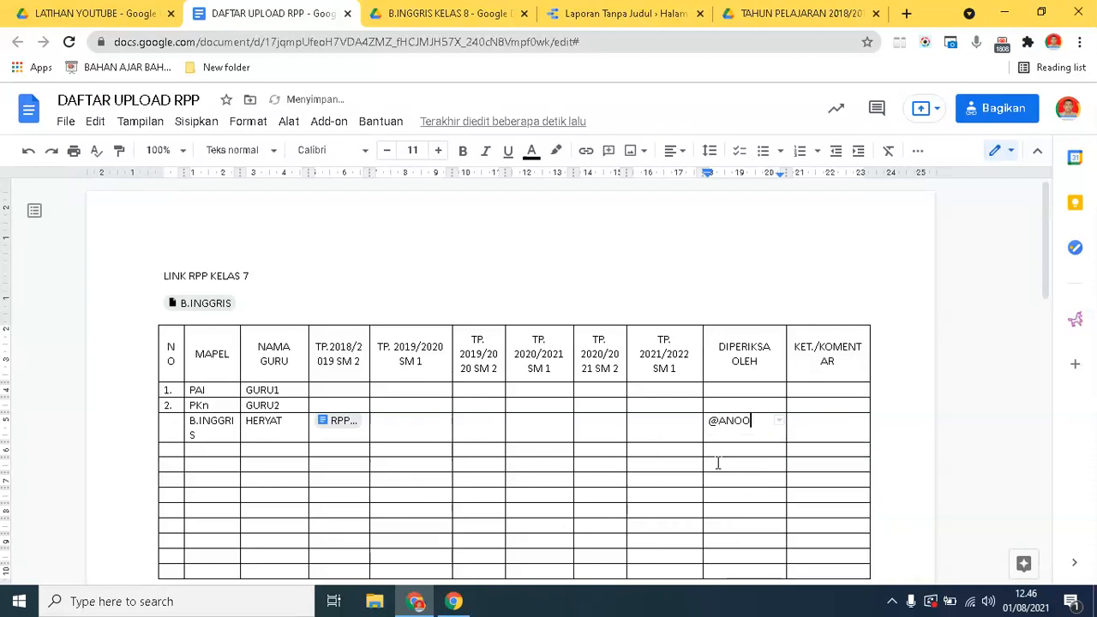
pyautogui.press('BackSpace')
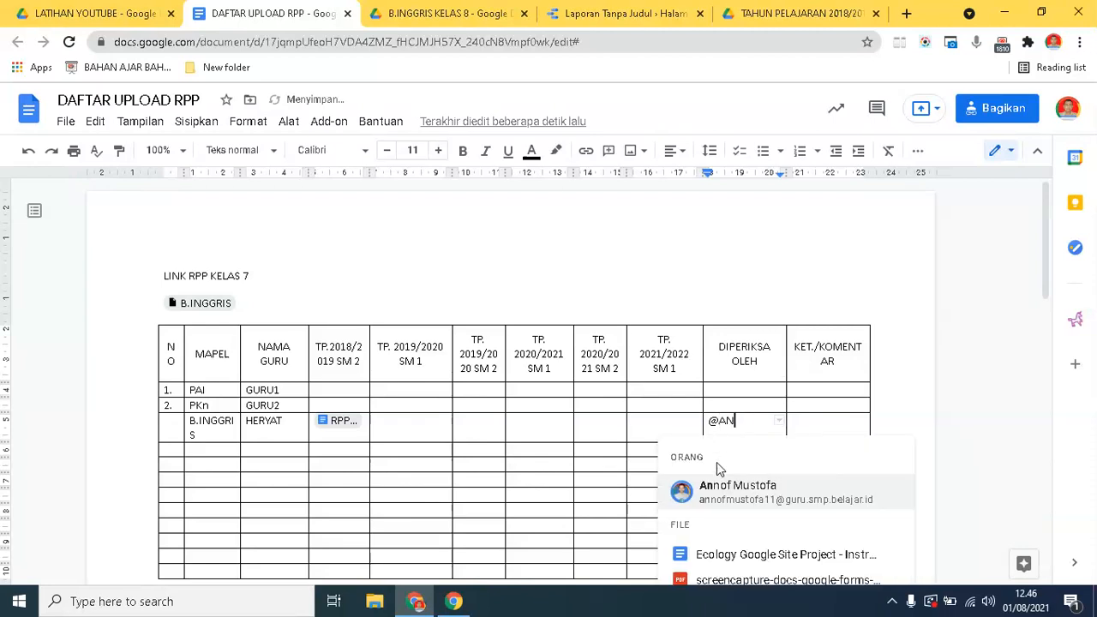
pyautogui.click(724, 493)
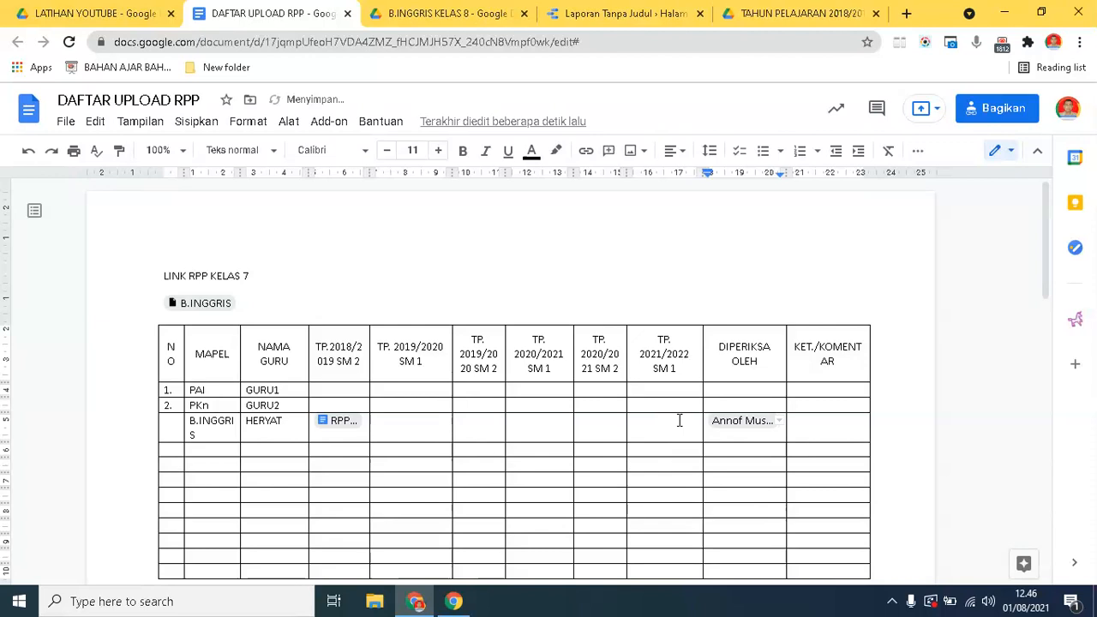
# - Check the reviewer chip in the KELAS 7 table and look over the KELAS 8 section below it
pyautogui.click(678, 421)
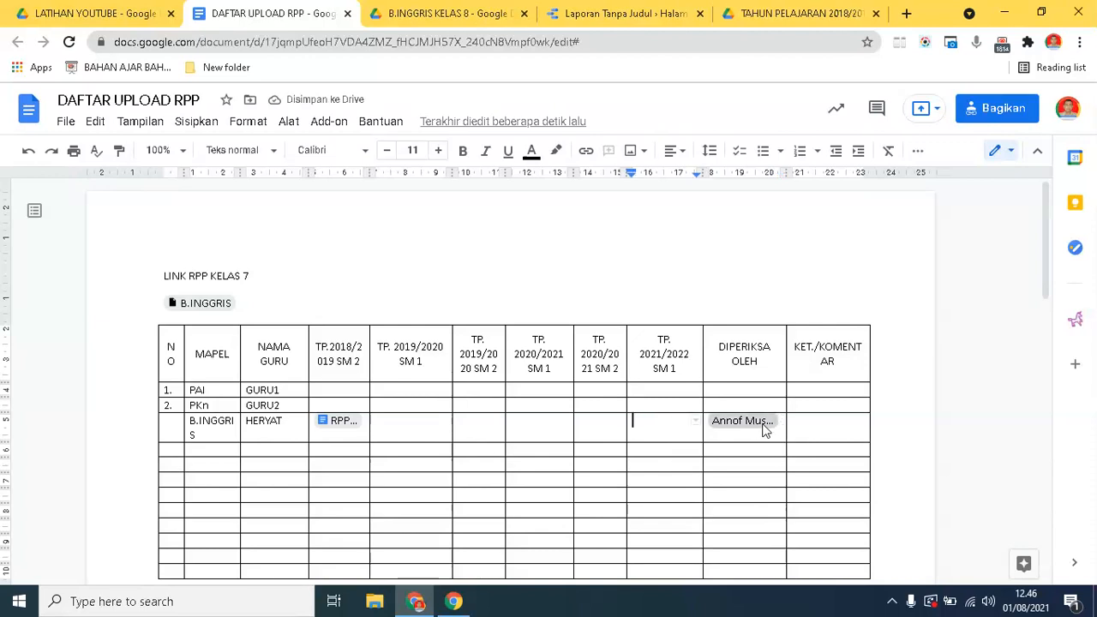
pyautogui.moveTo(752, 425)
pyautogui.click(804, 426)
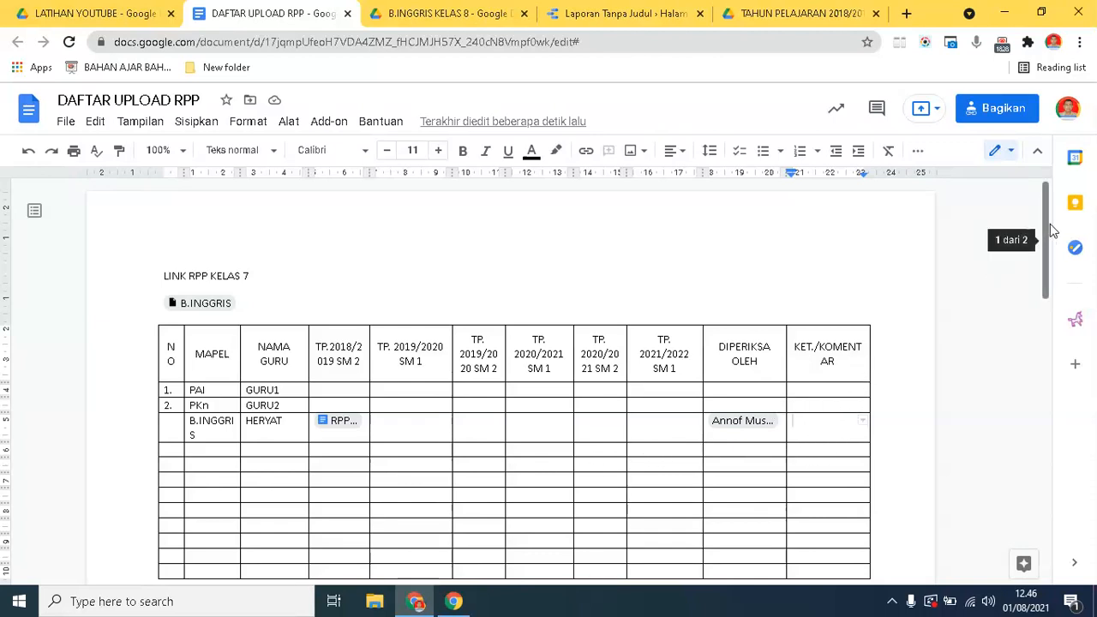
pyautogui.moveTo(1046, 220)
pyautogui.mouseDown()
pyautogui.moveTo(1053, 307)
pyautogui.moveTo(1055, 225)
pyautogui.mouseUp()
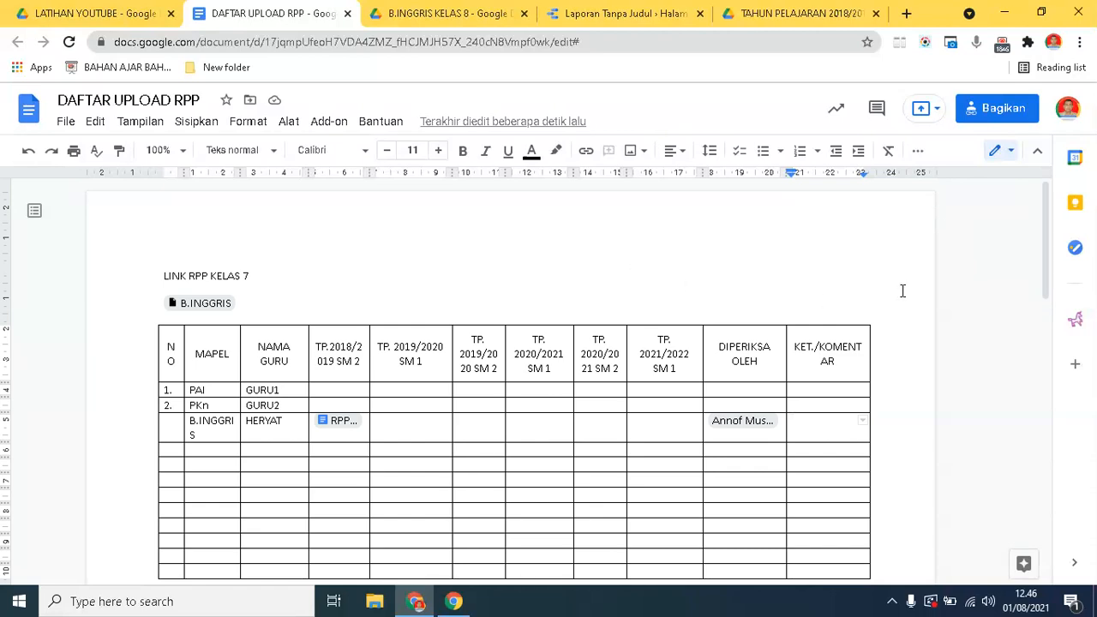
pyautogui.scroll(-1, 1053, 248)
pyautogui.scroll(-5, 1053, 249)
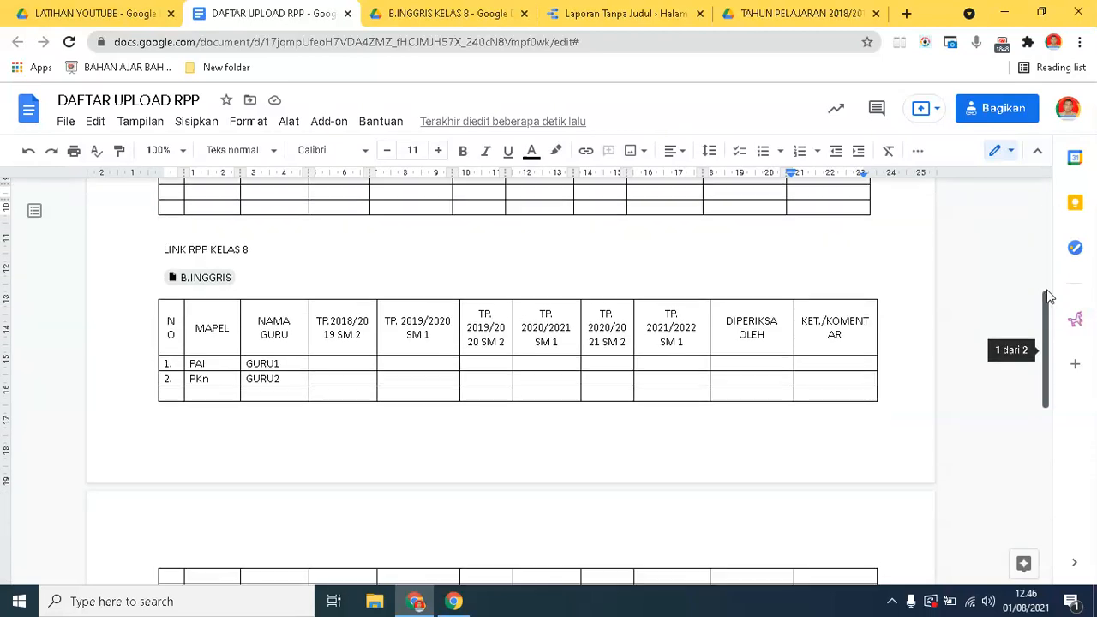
pyautogui.scroll(6, 1052, 248)
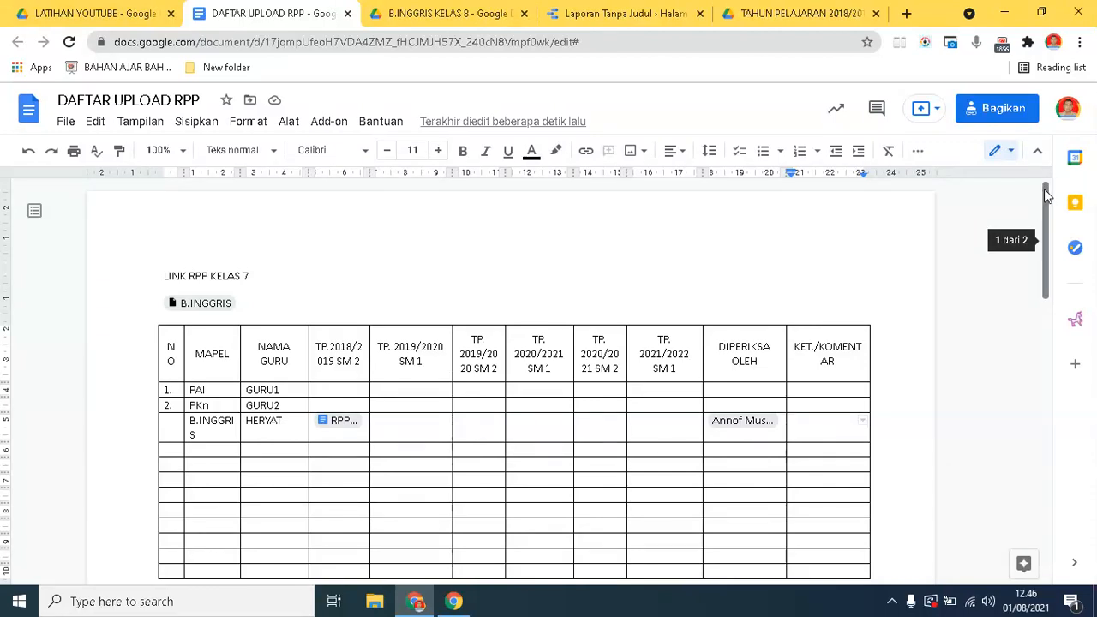
pyautogui.click(684, 259)
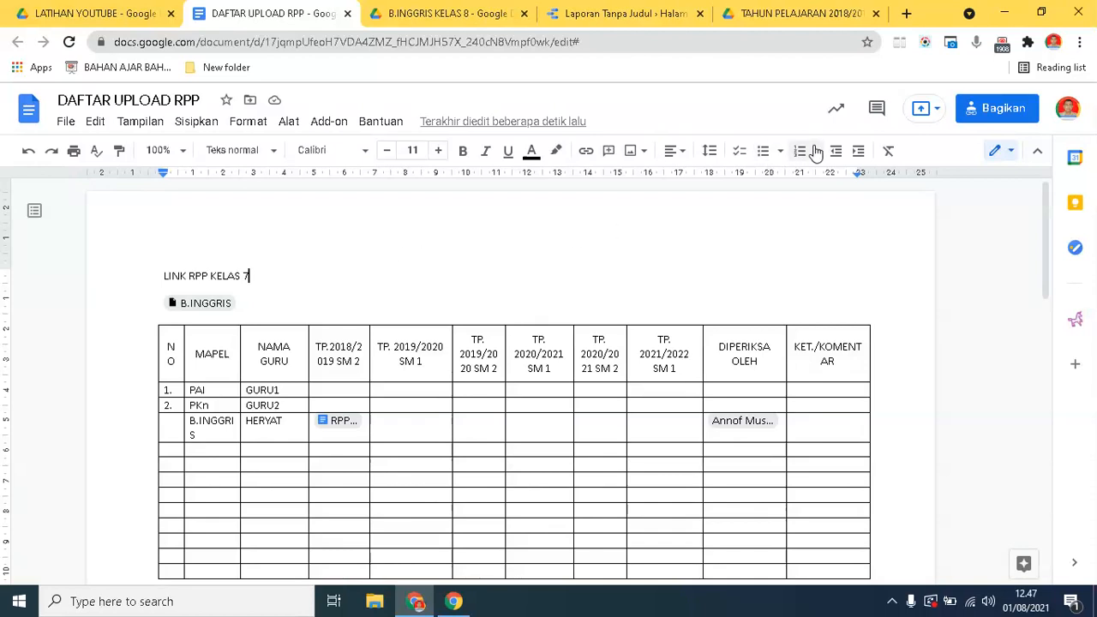
# - Search Google for google data studio in a new browser tab and open the Google Data Studio Overview result
pyautogui.click(906, 15)
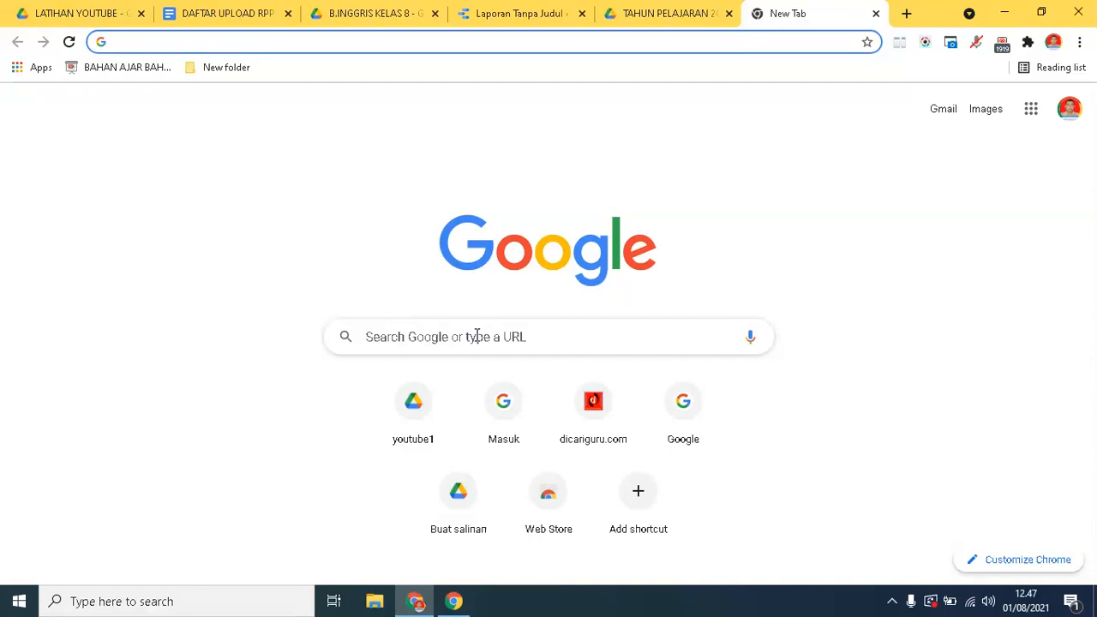
pyautogui.click(477, 336)
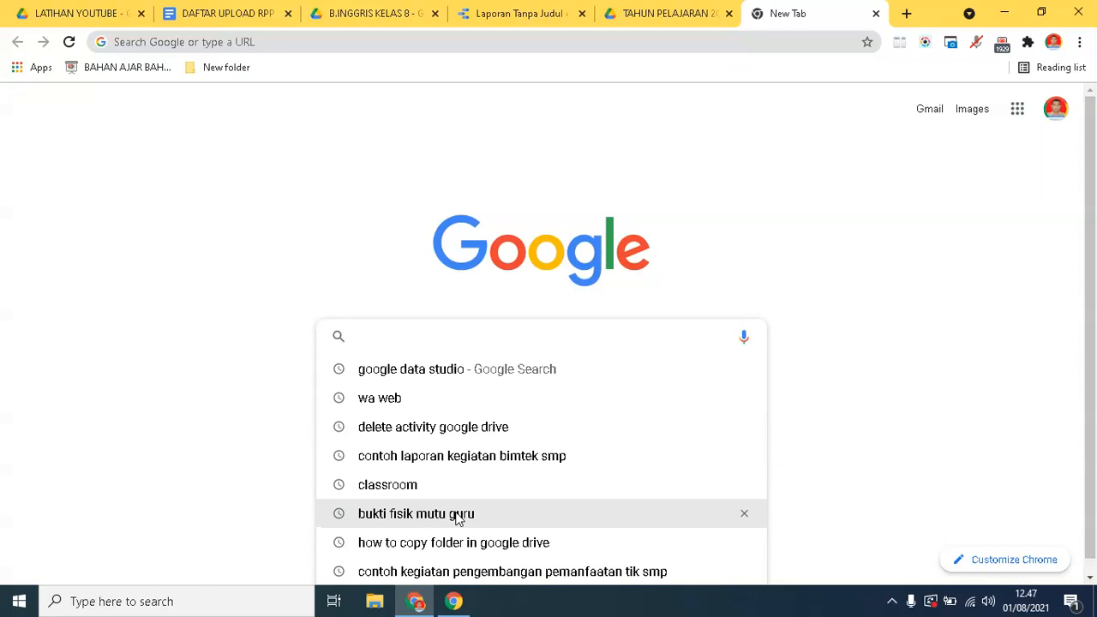
pyautogui.click(416, 377)
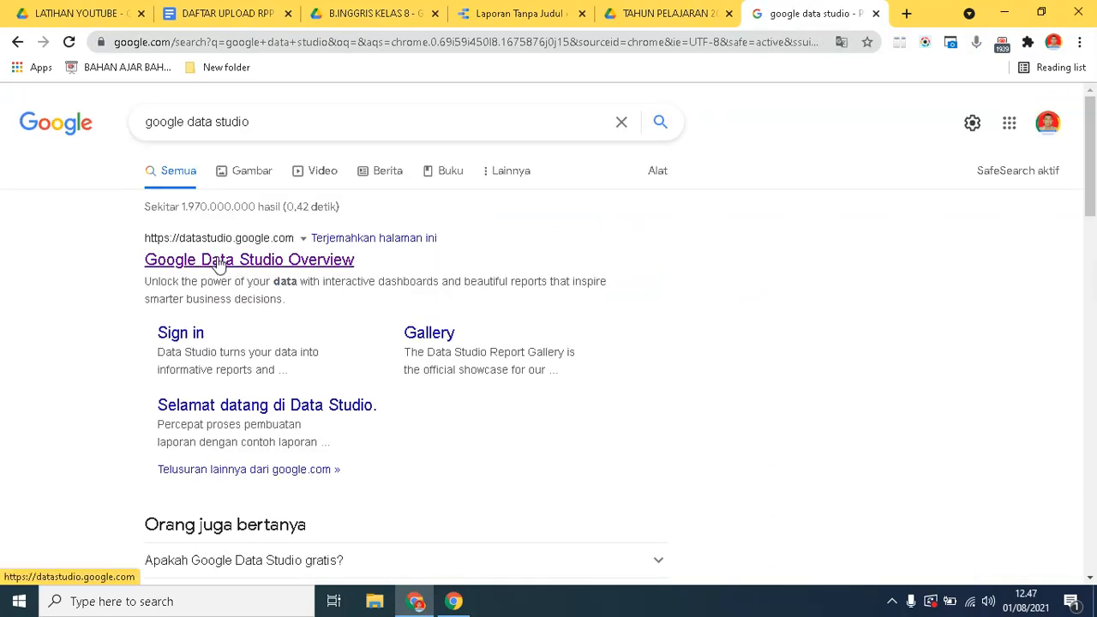
pyautogui.click(220, 266)
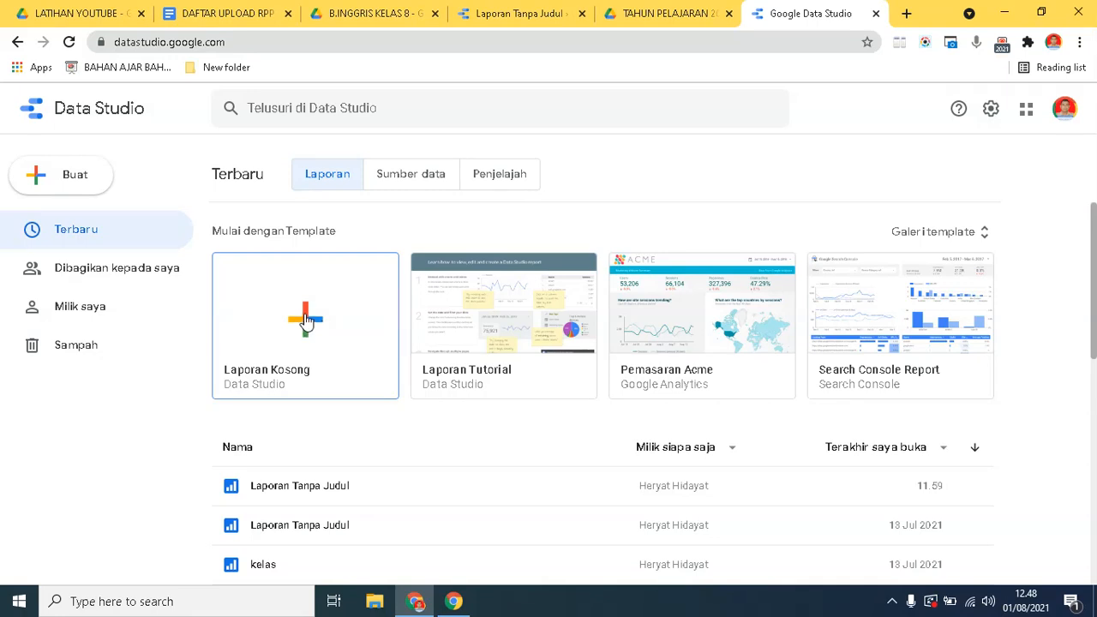
# - Create a blank report and add Sheet1 of the DAFTAR UPLOAD RPP Google Spreadsheet as its data source
pyautogui.click(306, 319)
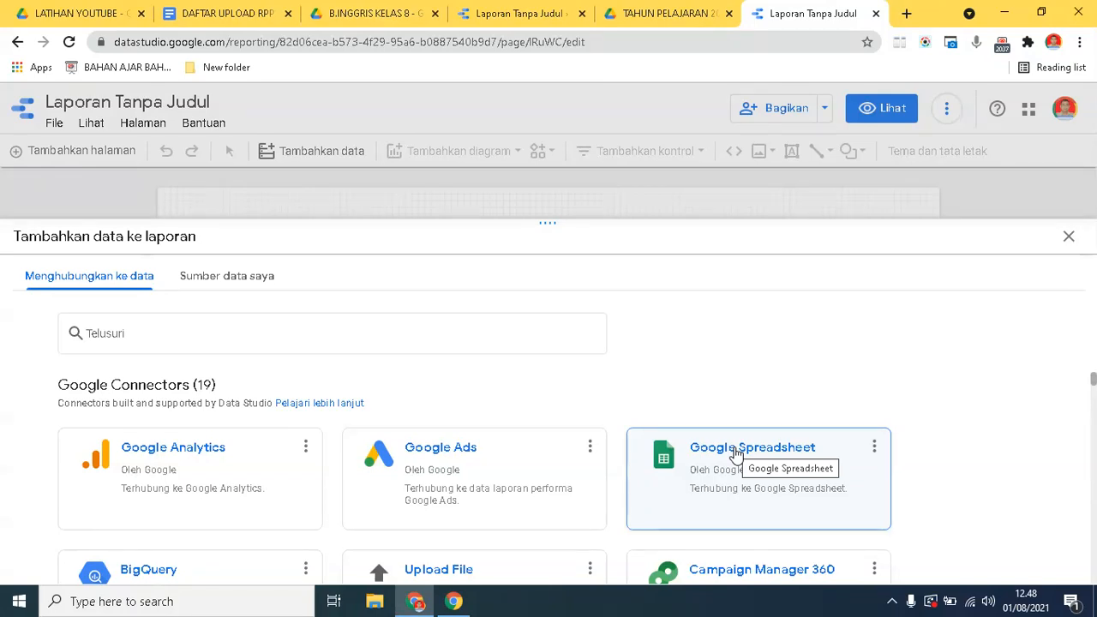
pyautogui.click(736, 453)
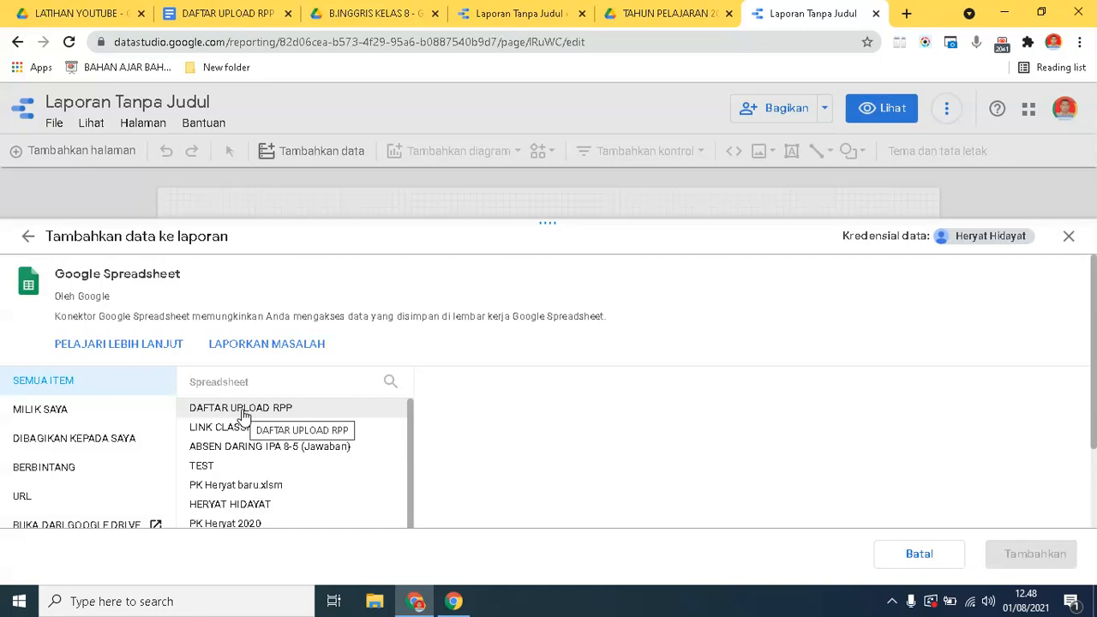
pyautogui.moveTo(410, 408)
pyautogui.mouseDown()
pyautogui.moveTo(419, 474)
pyautogui.moveTo(419, 404)
pyautogui.mouseUp()
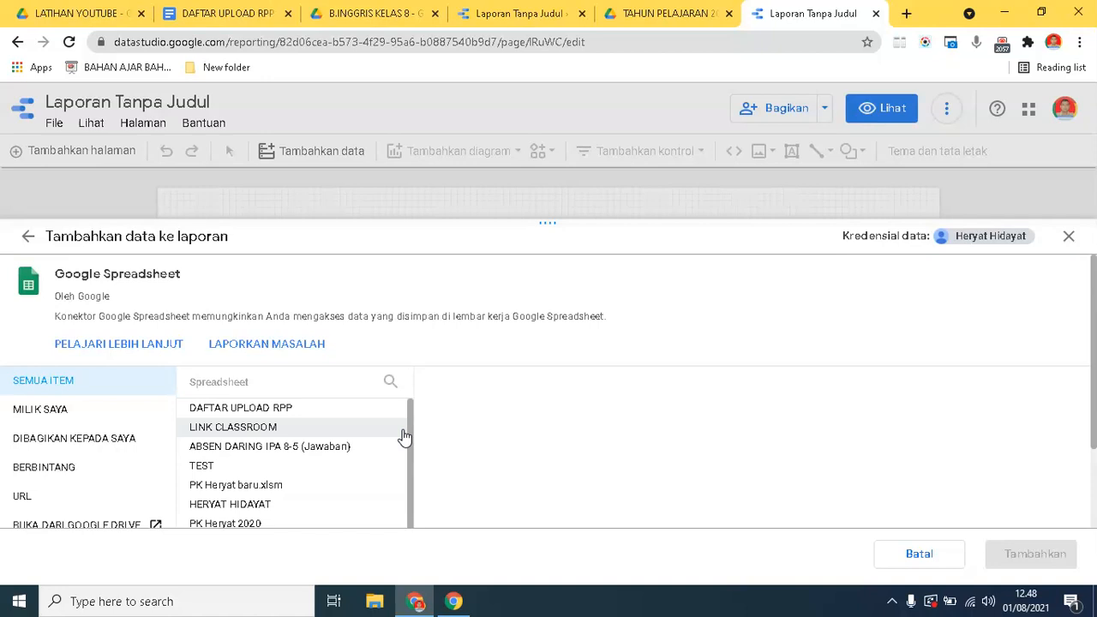
pyautogui.moveTo(412, 422)
pyautogui.mouseDown()
pyautogui.moveTo(414, 484)
pyautogui.moveTo(413, 419)
pyautogui.mouseUp()
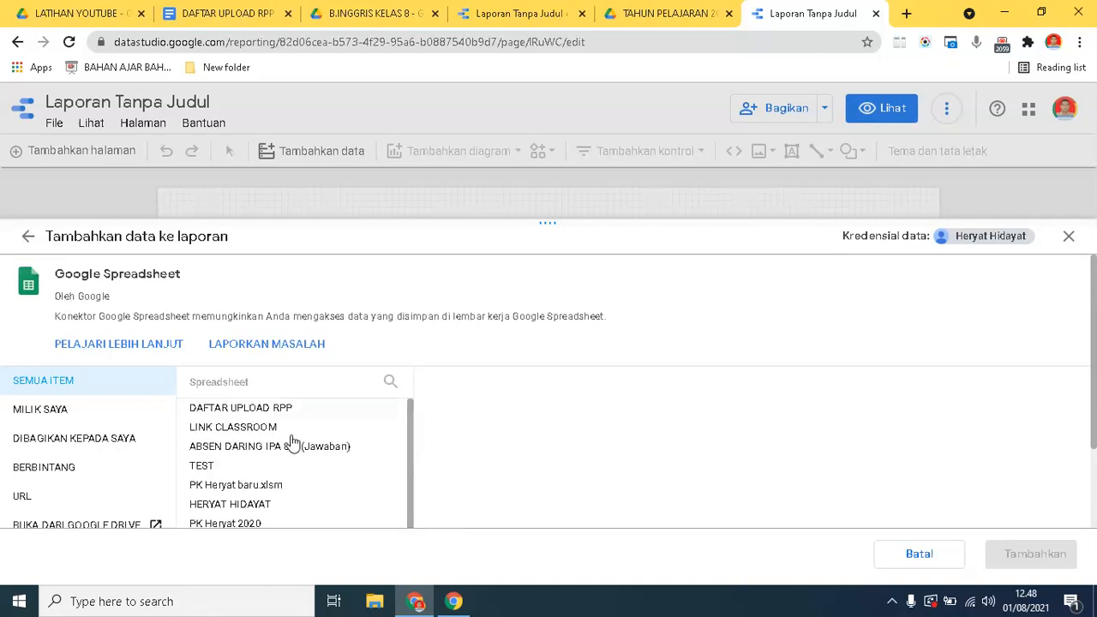
pyautogui.click(238, 409)
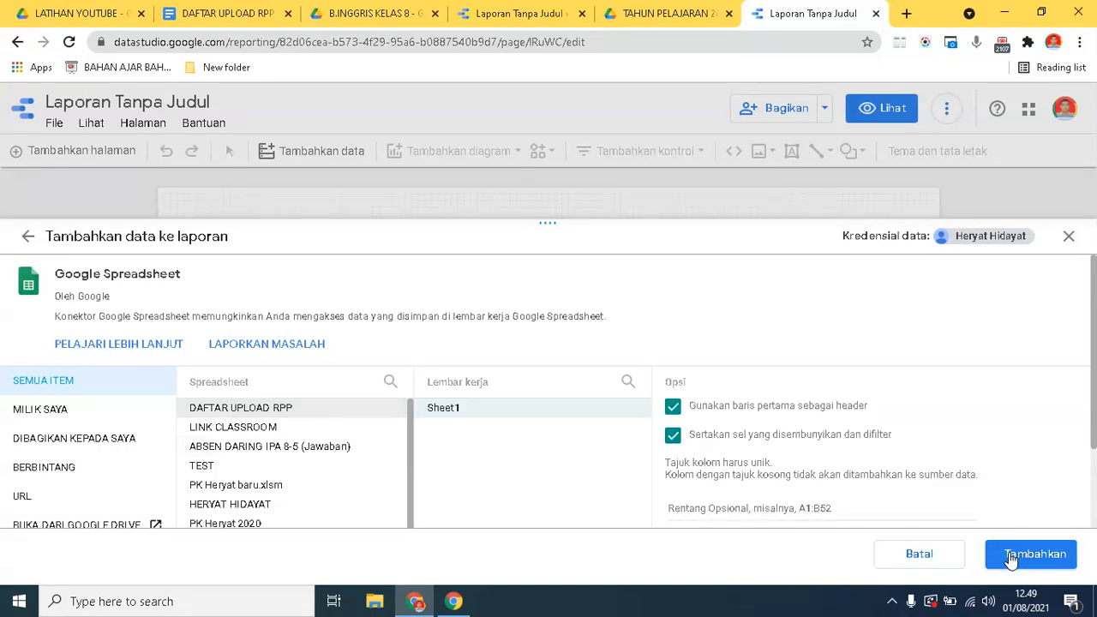
pyautogui.click(1011, 556)
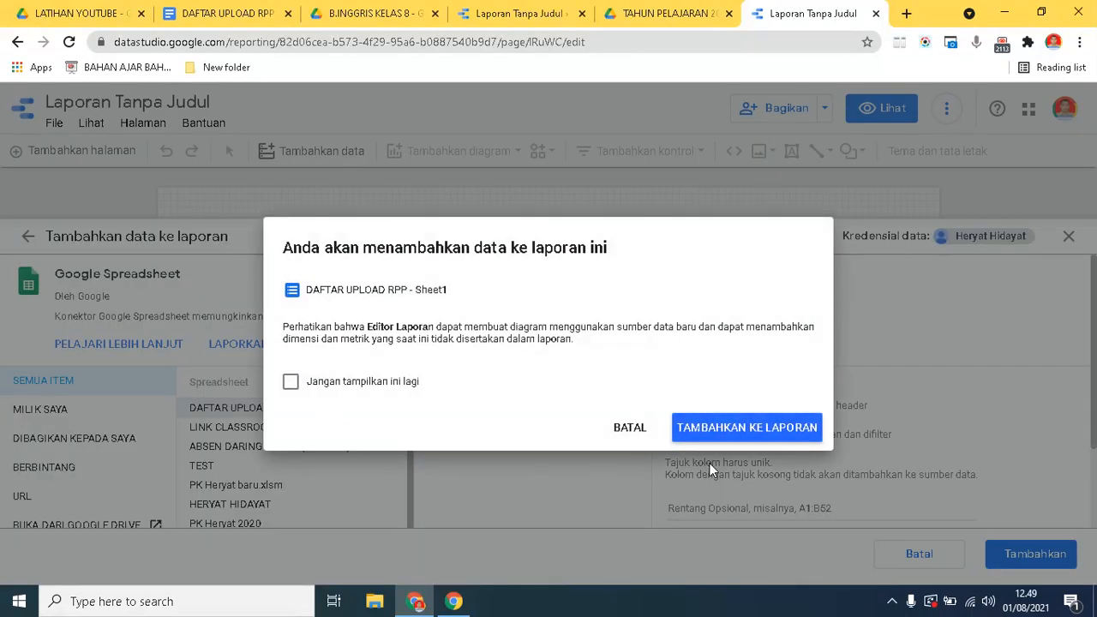
pyautogui.click(766, 429)
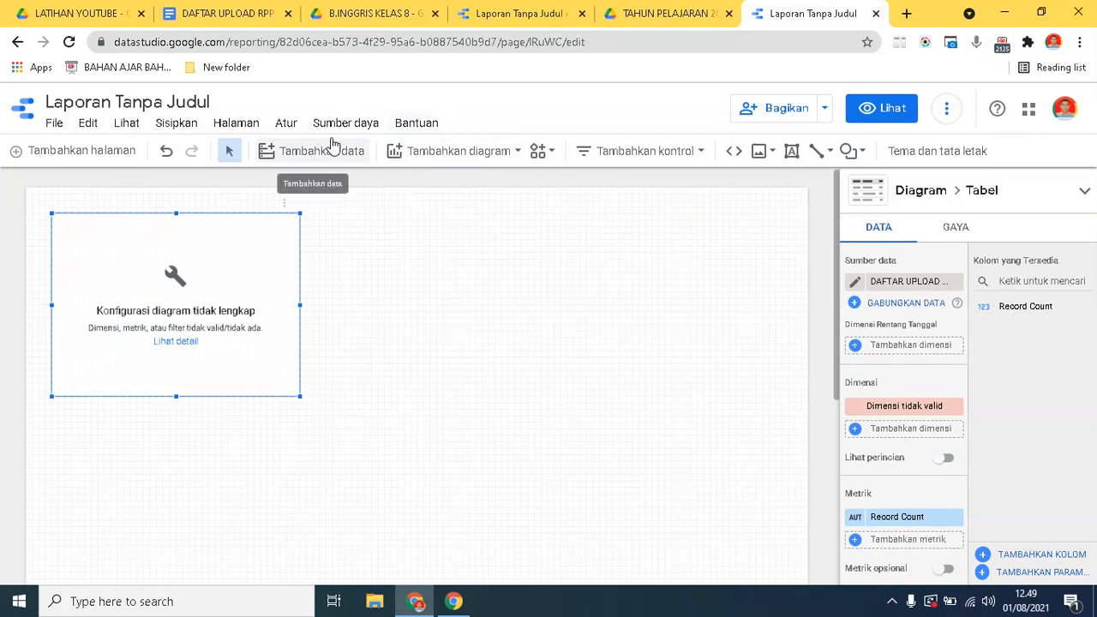
# - Delete the default table from the canvas and rename the report AKREDITASI SMP ...
pyautogui.press('Delete')
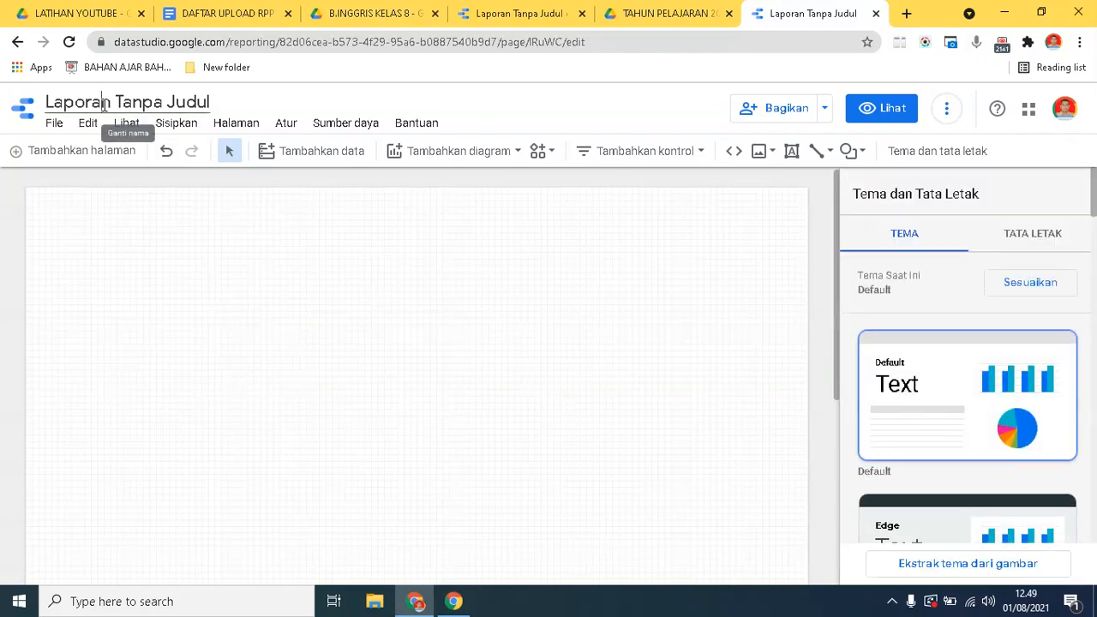
pyautogui.moveTo(117, 104); pyautogui.dragTo(146, 104)
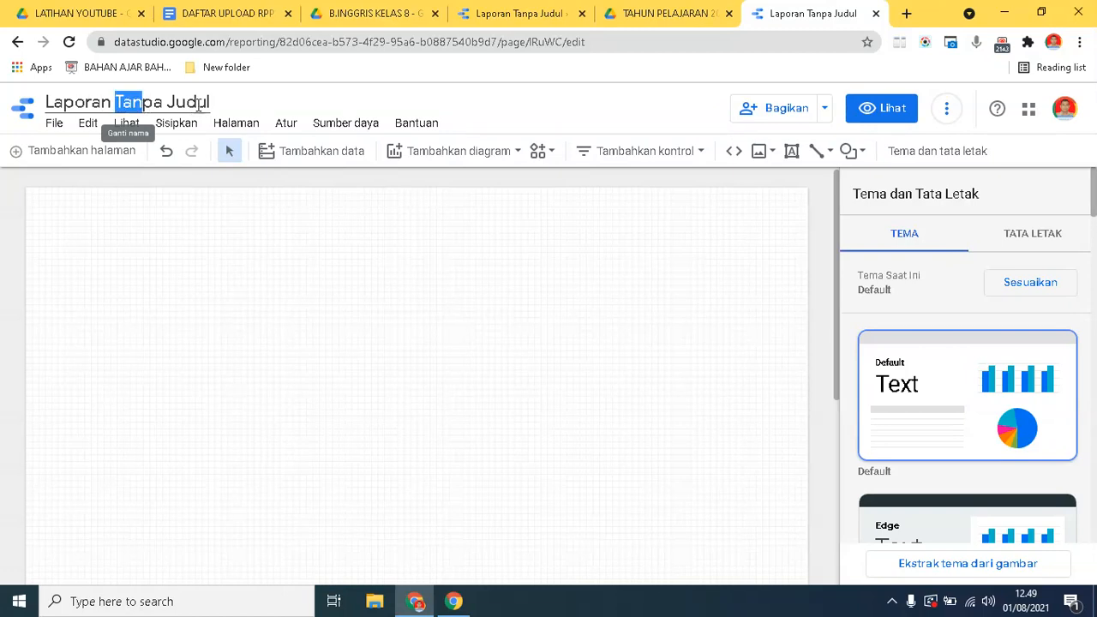
pyautogui.click(212, 103)
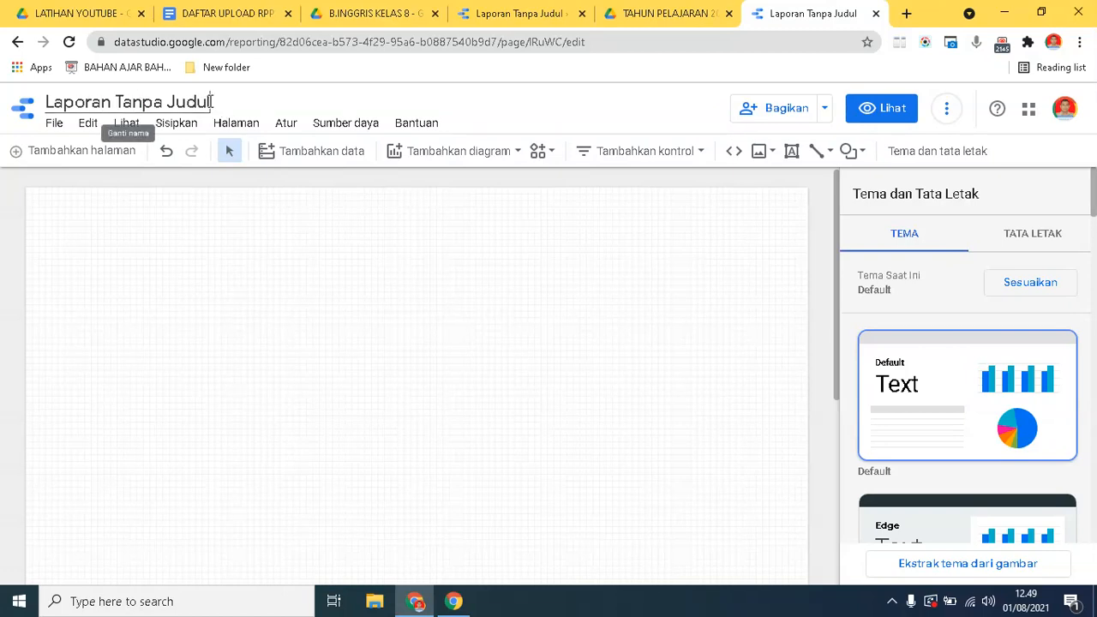
pyautogui.moveTo(212, 102); pyautogui.dragTo(43, 103)
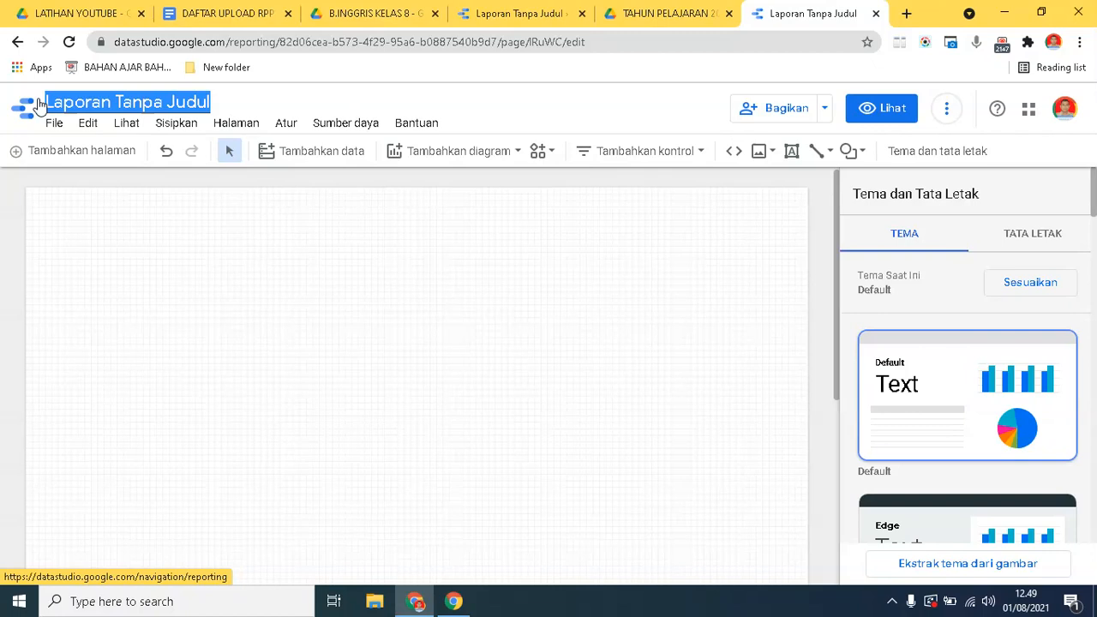
pyautogui.write('AK')
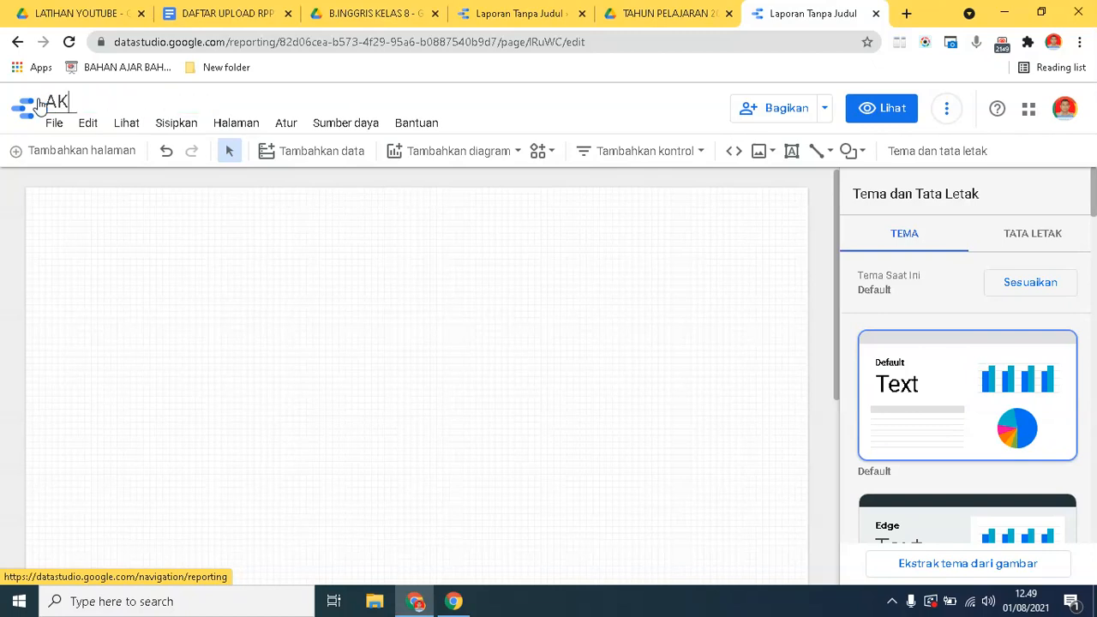
pyautogui.write('TREDITASI SMP')
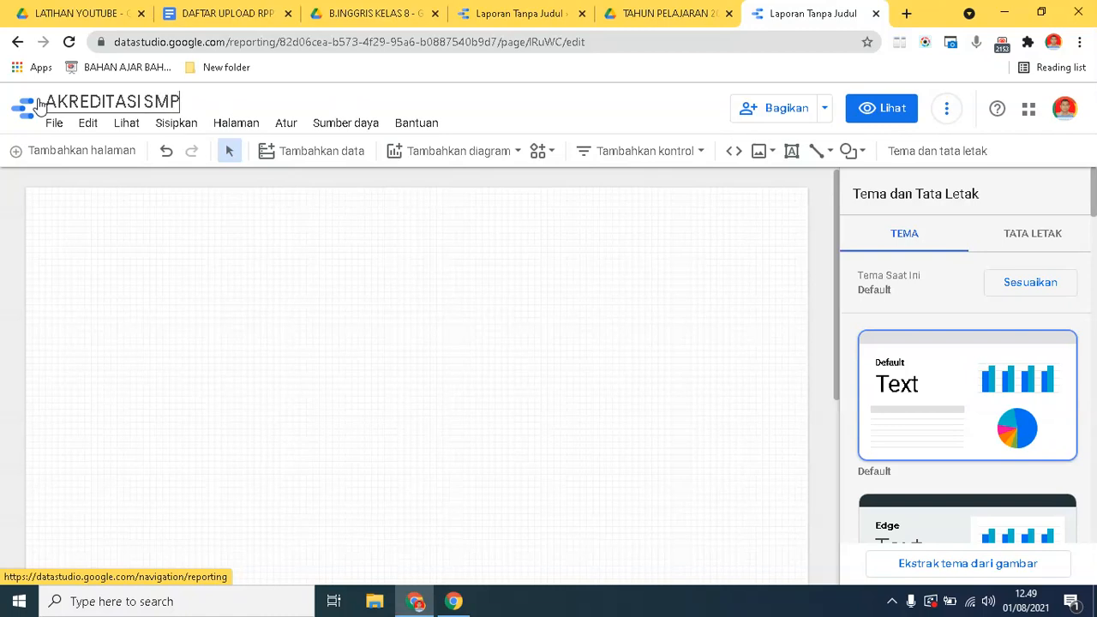
pyautogui.write(' ....')
pyautogui.click(116, 246)
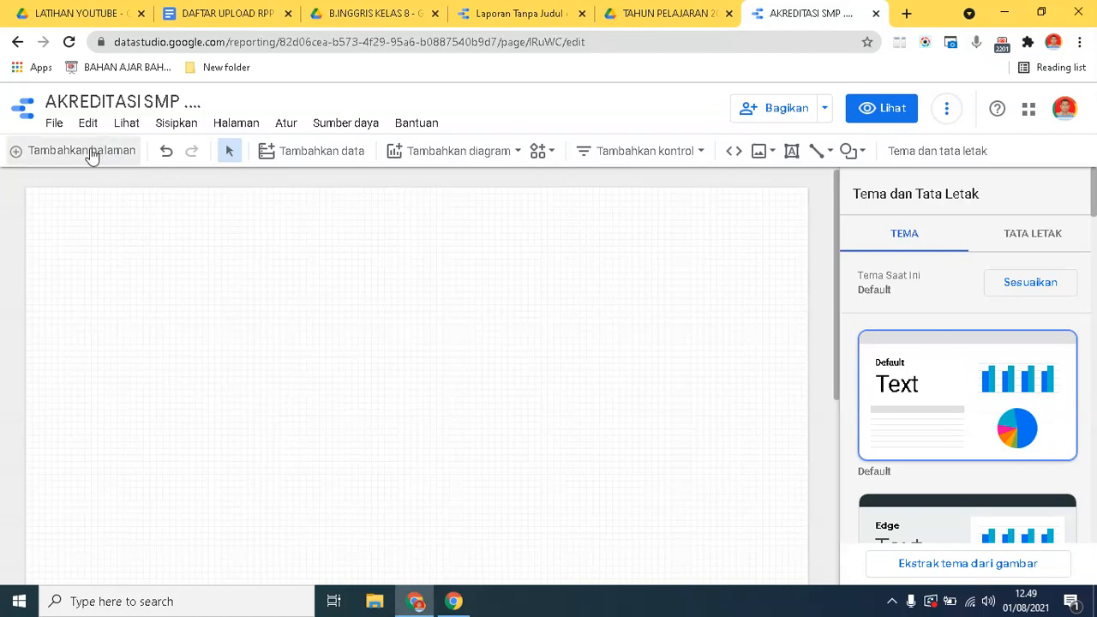
# - Add a second page to the report and rename the first page HALAMAN UTAMA
pyautogui.click(31, 156)
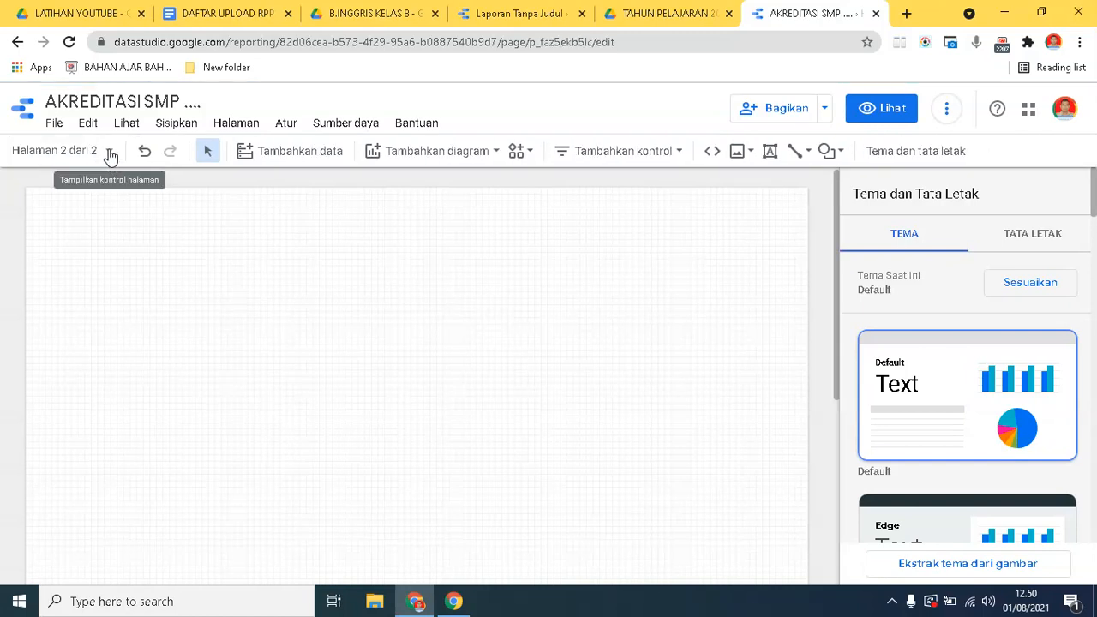
pyautogui.click(110, 154)
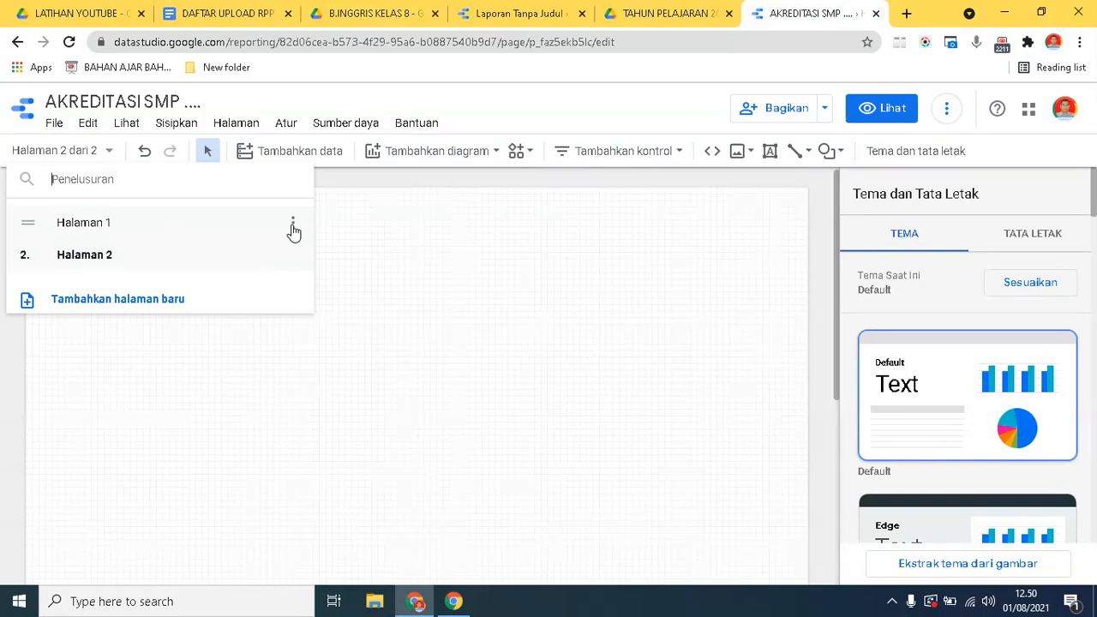
pyautogui.click(293, 221)
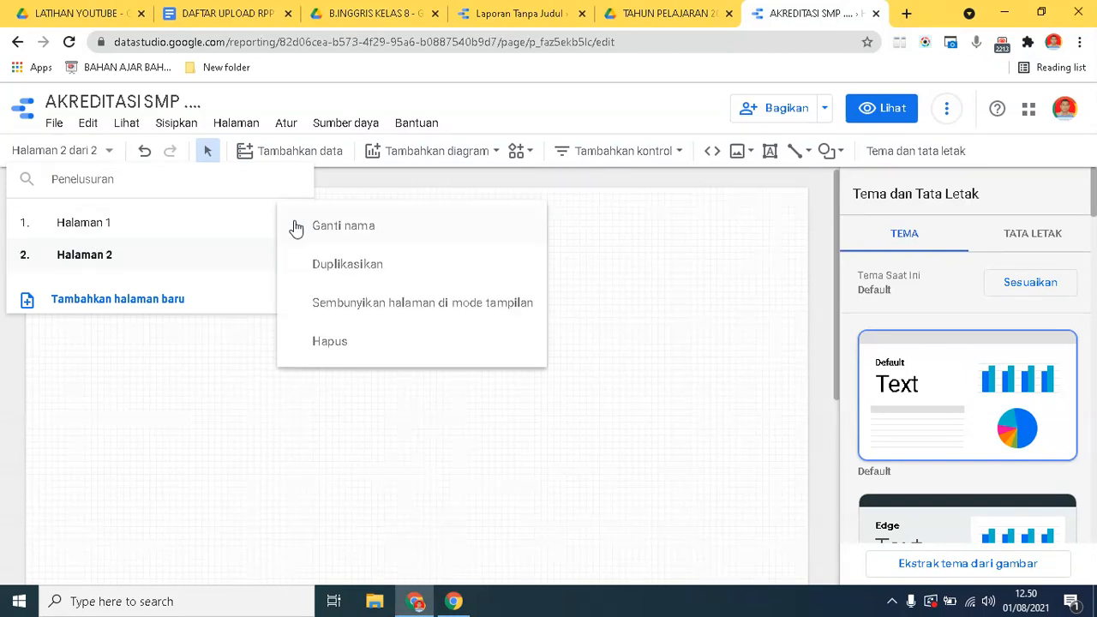
pyautogui.click(337, 229)
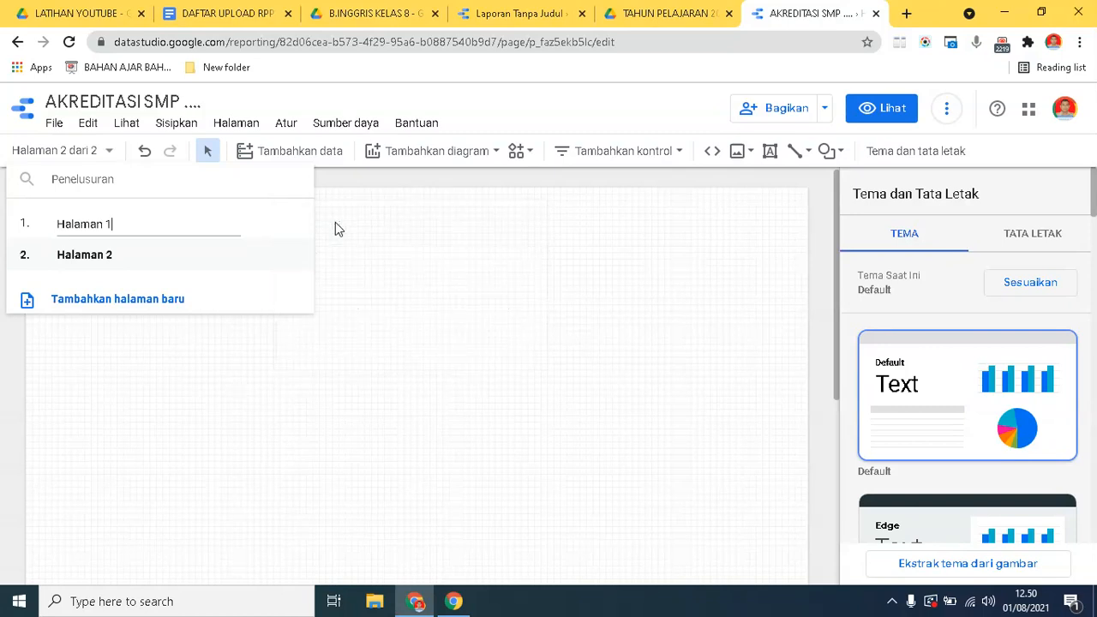
pyautogui.press('BackSpace')
pyautogui.press('BackSpace')
pyautogui.press('BackSpace')
pyautogui.press('BackSpace')
pyautogui.press('BackSpace')
pyautogui.press('BackSpace')
pyautogui.press('BackSpace')
pyautogui.write('ALAMAN UTAMA')
pyautogui.click(126, 255)
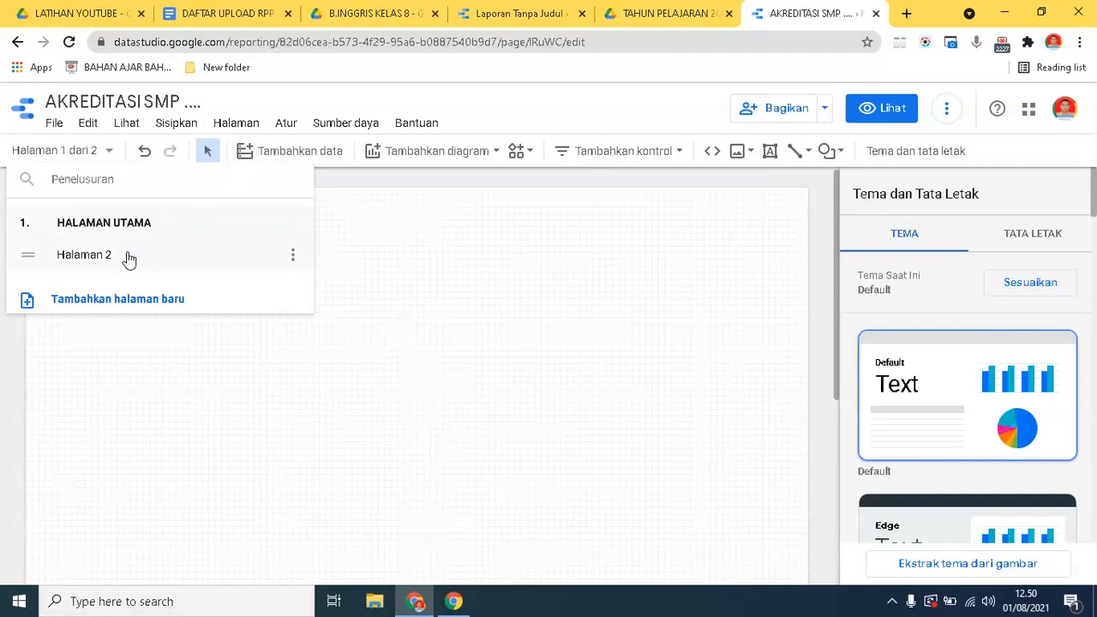
# - Rename the second page of the report HALAMAN RPP
pyautogui.click(292, 254)
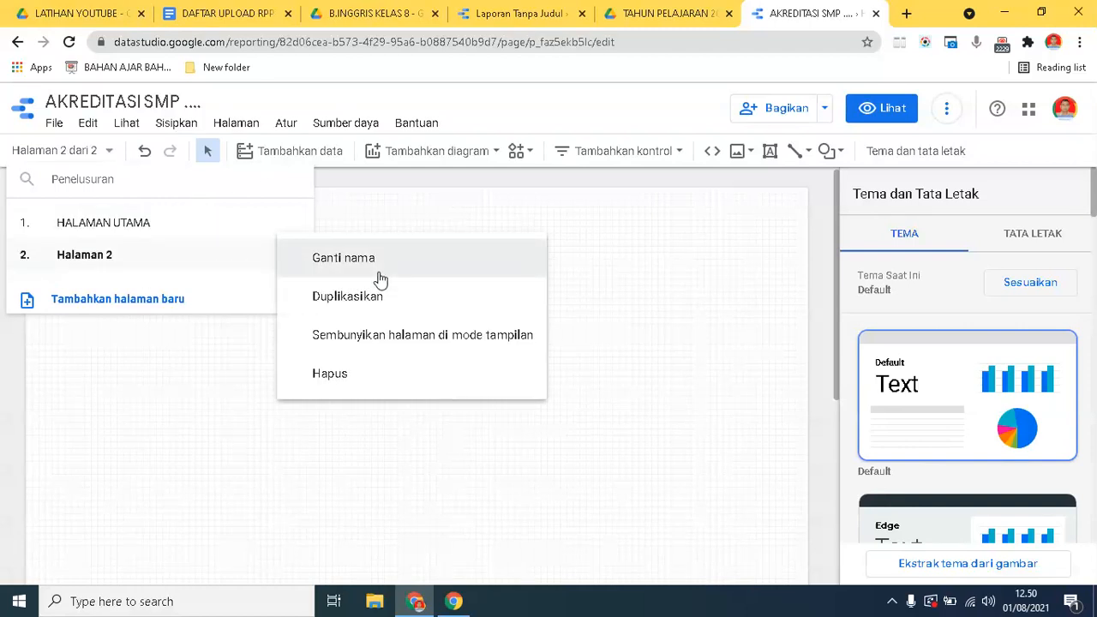
pyautogui.click(361, 261)
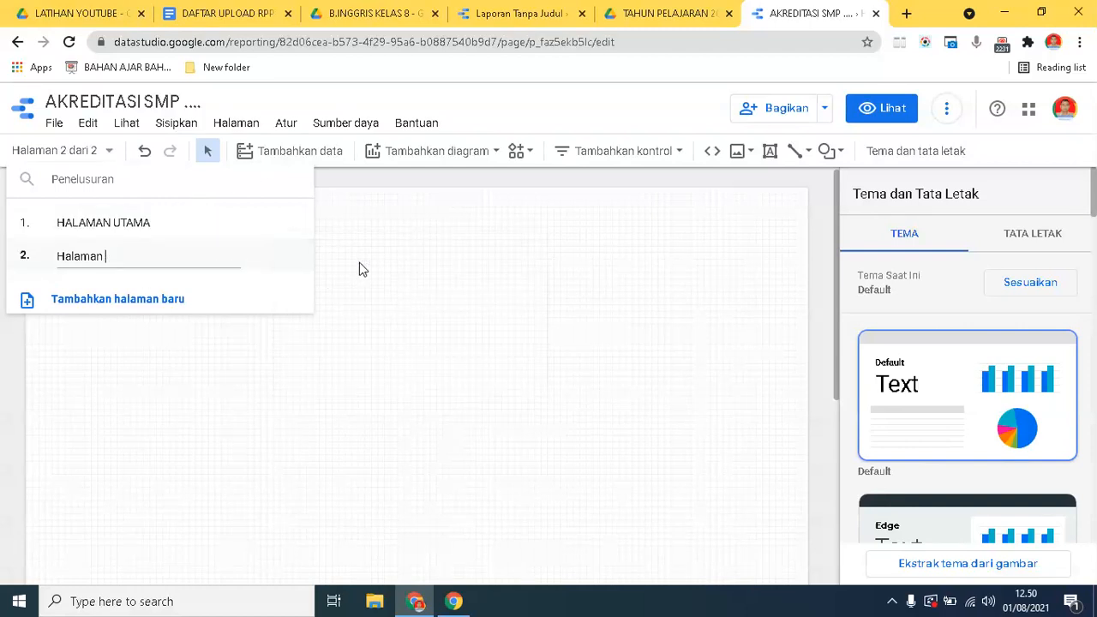
pyautogui.press('BackSpace')
pyautogui.press('BackSpace')
pyautogui.press('BackSpace')
pyautogui.press('BackSpace')
pyautogui.press('BackSpace')
pyautogui.press('BackSpace')
pyautogui.press('BackSpace')
pyautogui.write('HALAM')
pyautogui.press('BackSpace')
pyautogui.press('BackSpace')
pyautogui.press('BackSpace')
pyautogui.click(442, 328)
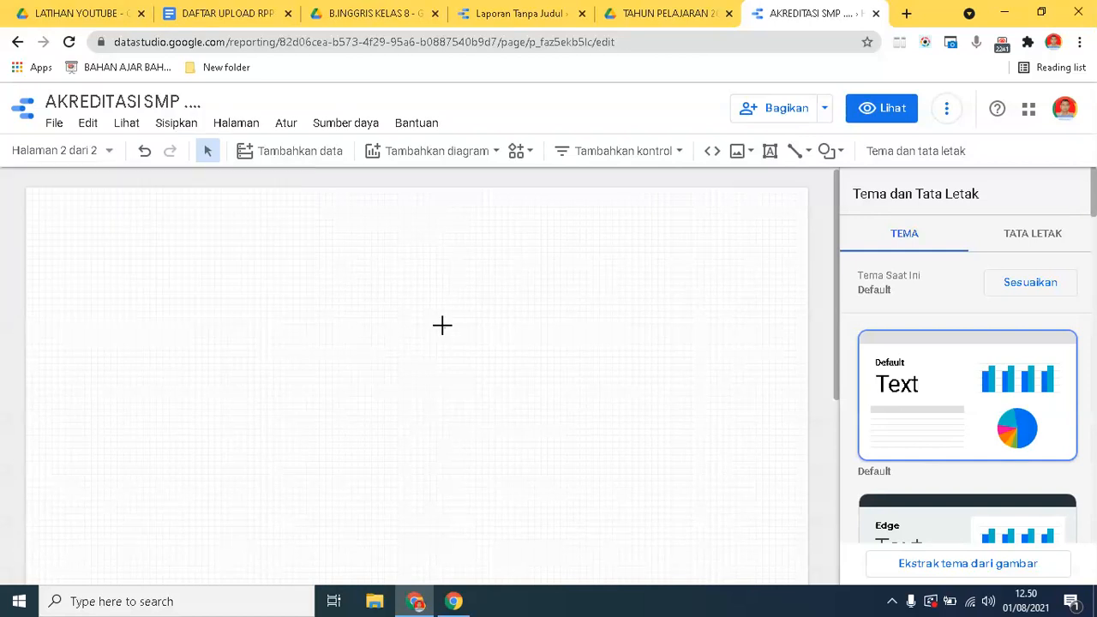
# - Switch from the second page to the HALAMAN UTAMA page and close the page list
pyautogui.click(109, 160)
pyautogui.click(106, 229)
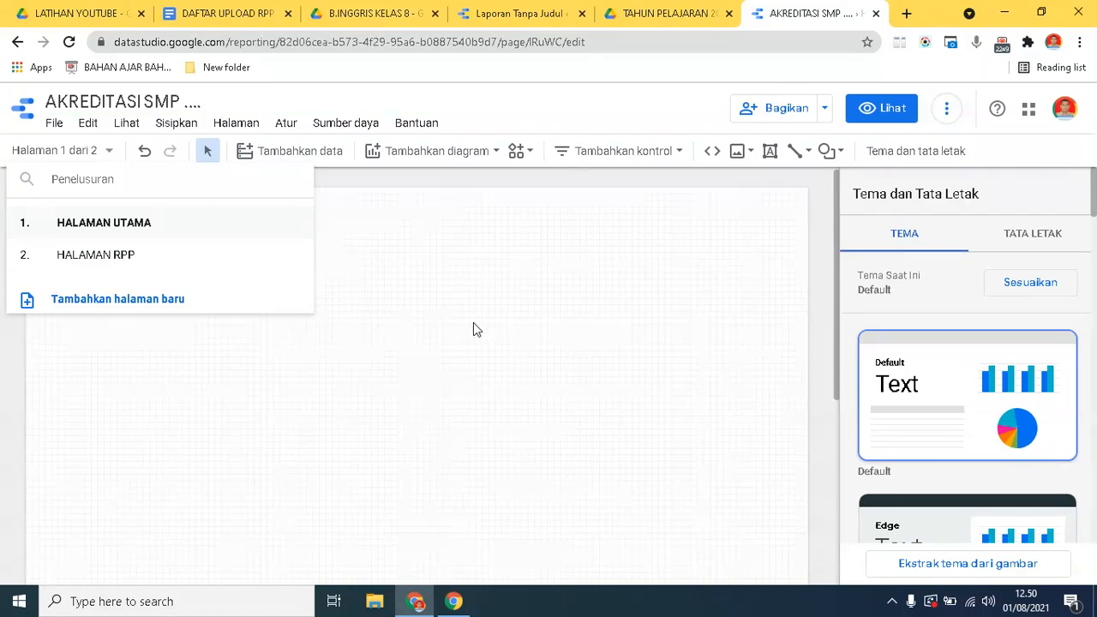
pyautogui.click(414, 257)
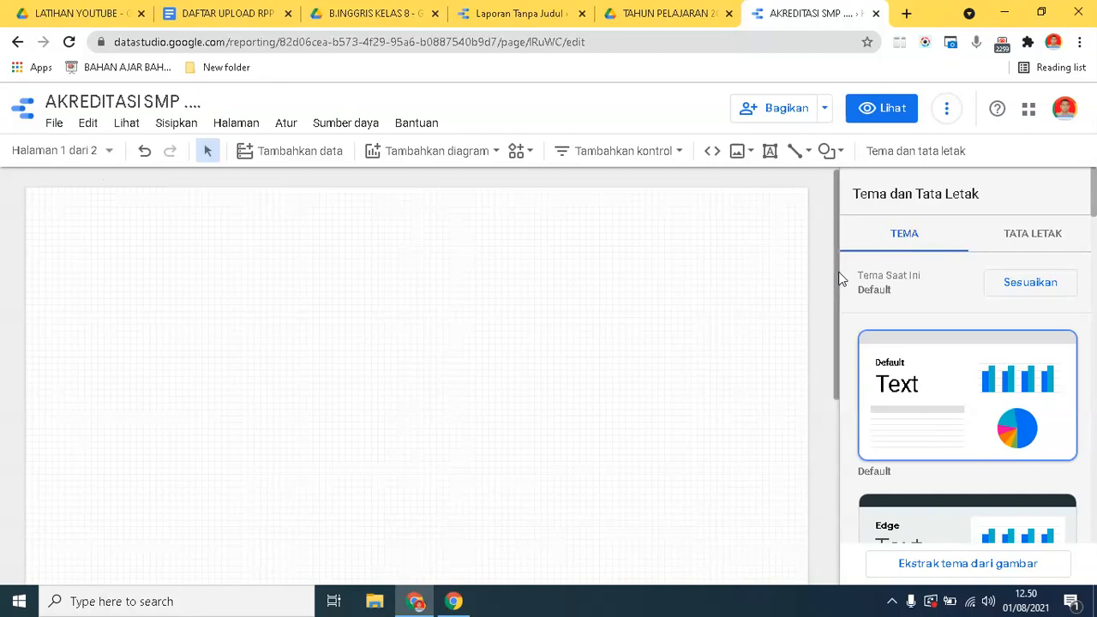
pyautogui.moveTo(840, 281); pyautogui.dragTo(826, 261)
pyautogui.moveTo(839, 197); pyautogui.dragTo(852, 168)
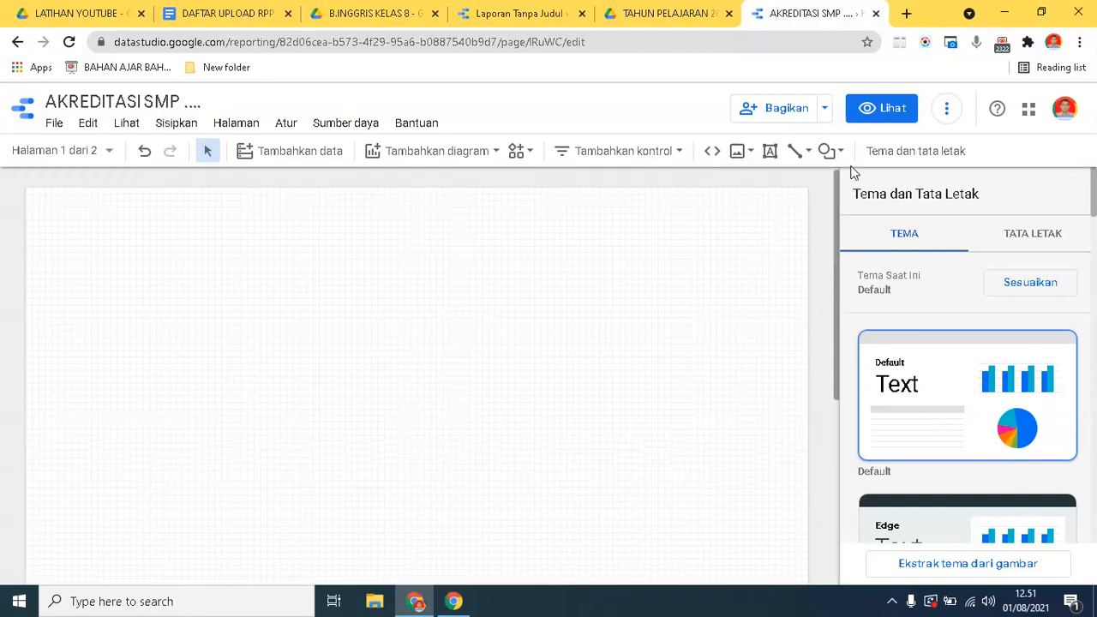
# - Set the report's canvas size to Layar (16:9) - Potret in the layout settings and check the full page height
pyautogui.click(1035, 240)
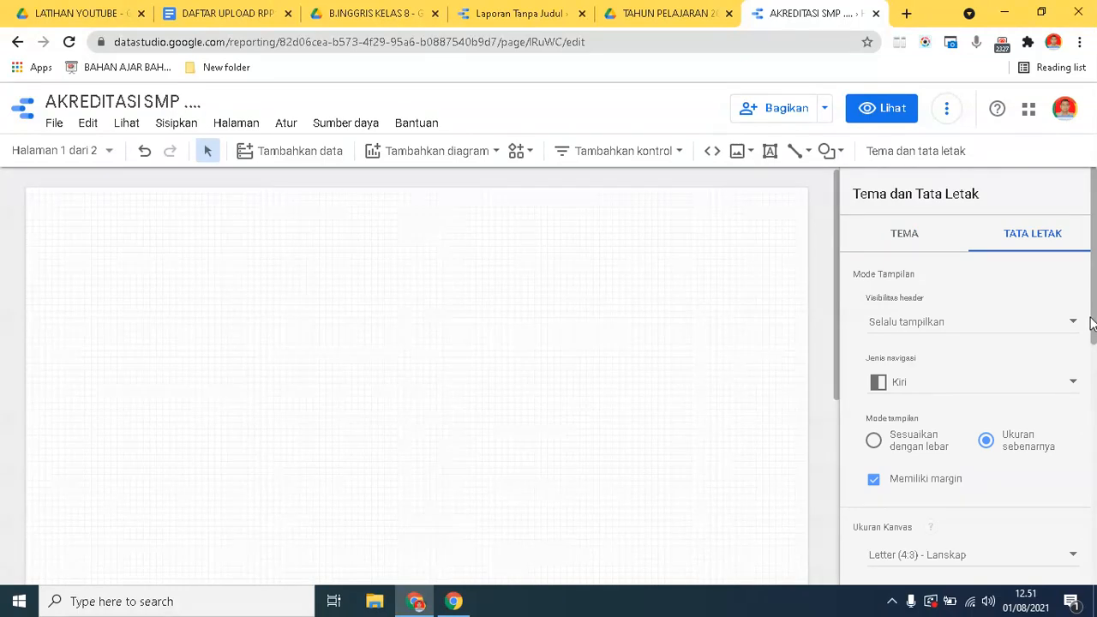
pyautogui.moveTo(1092, 321); pyautogui.dragTo(1094, 422)
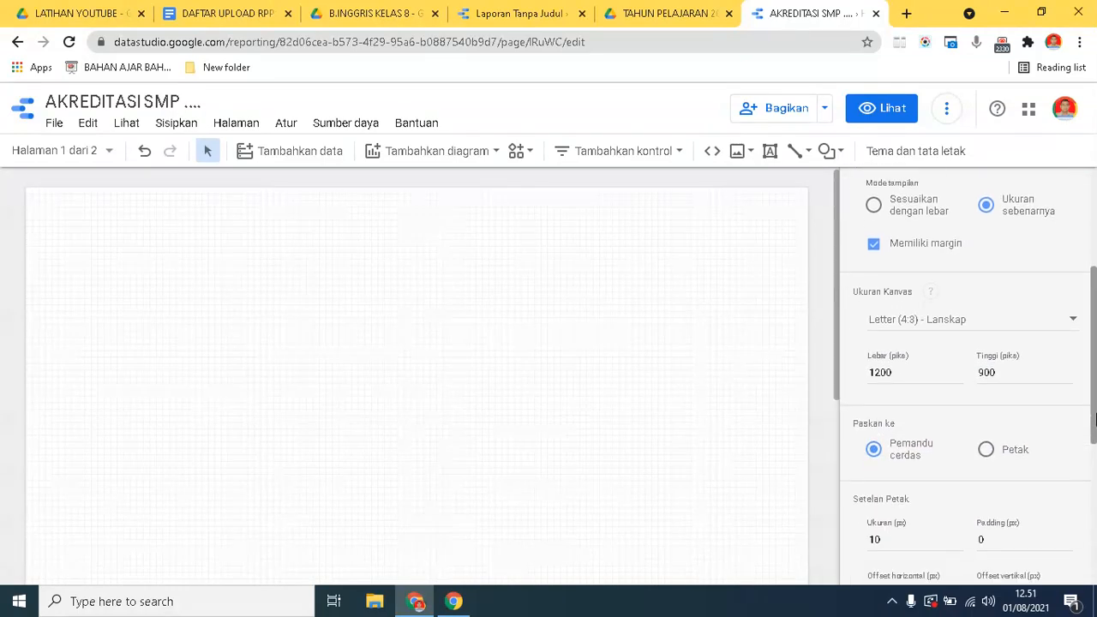
pyautogui.click(1074, 327)
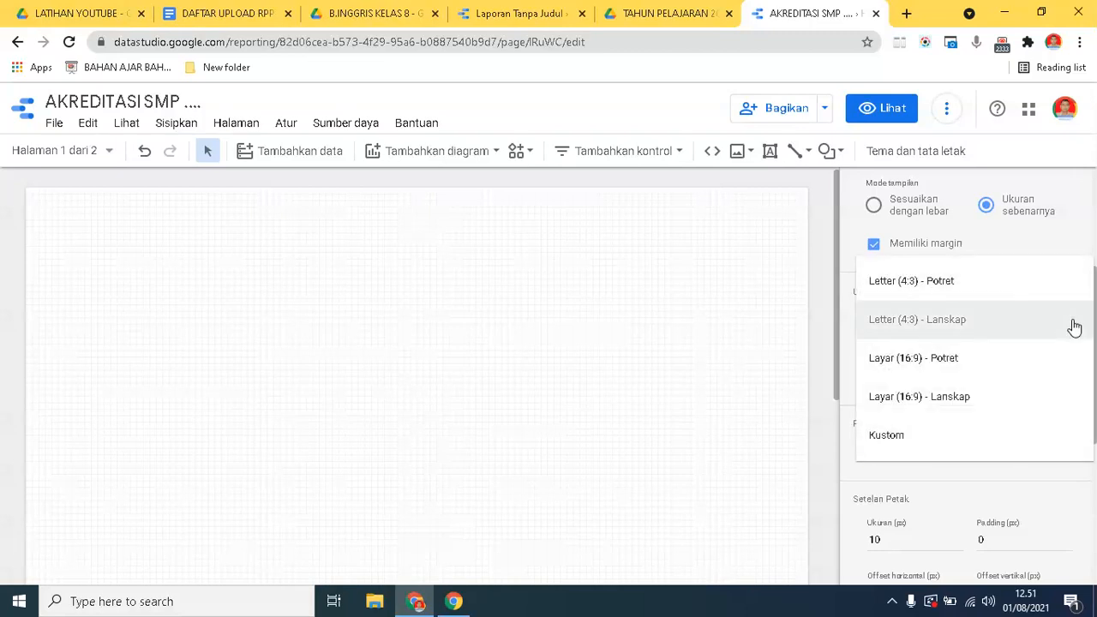
pyautogui.click(906, 365)
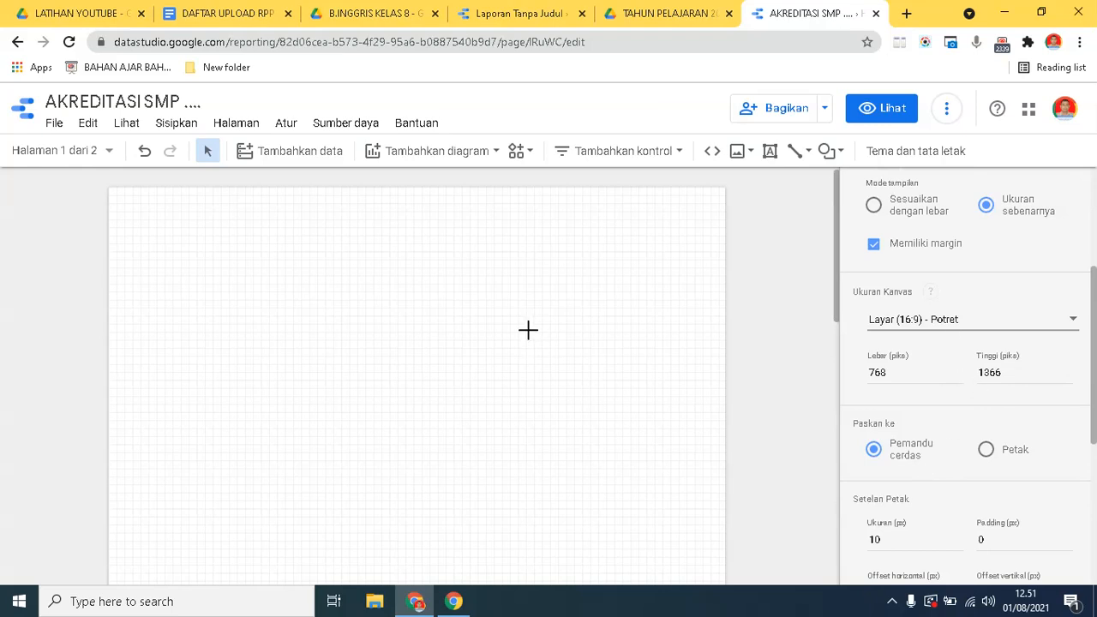
pyautogui.moveTo(838, 283); pyautogui.dragTo(872, 536)
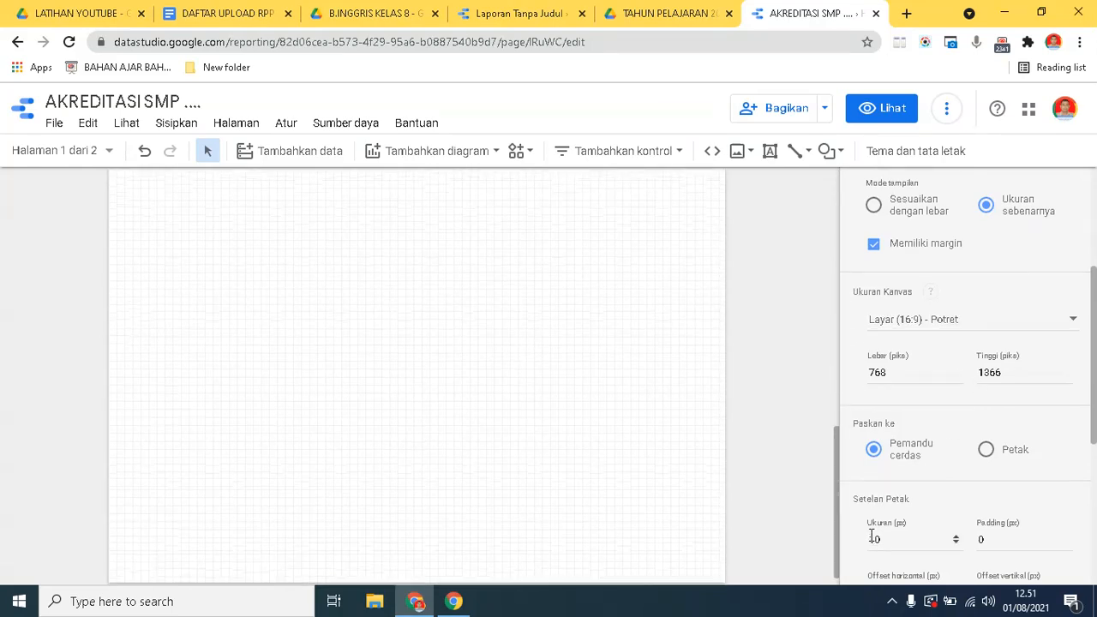
pyautogui.moveTo(837, 499); pyautogui.dragTo(864, 232)
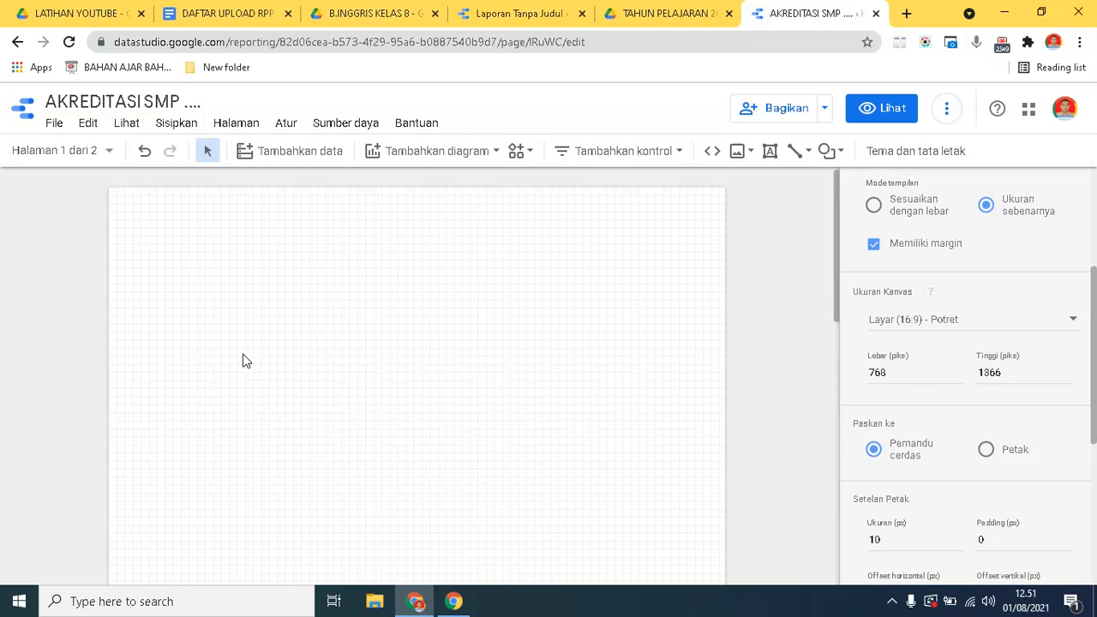
# - Insert the image MAP2-removebg-preview from the Downloads folder of the computer onto the HALAMAN UTAMA page
pyautogui.click(737, 155)
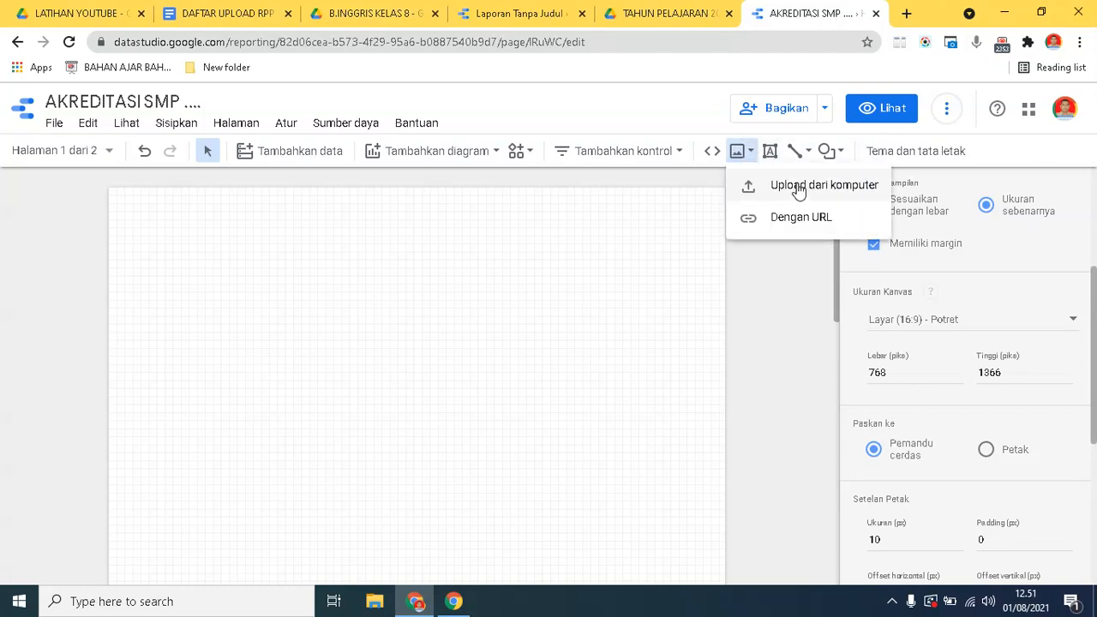
pyautogui.click(637, 249)
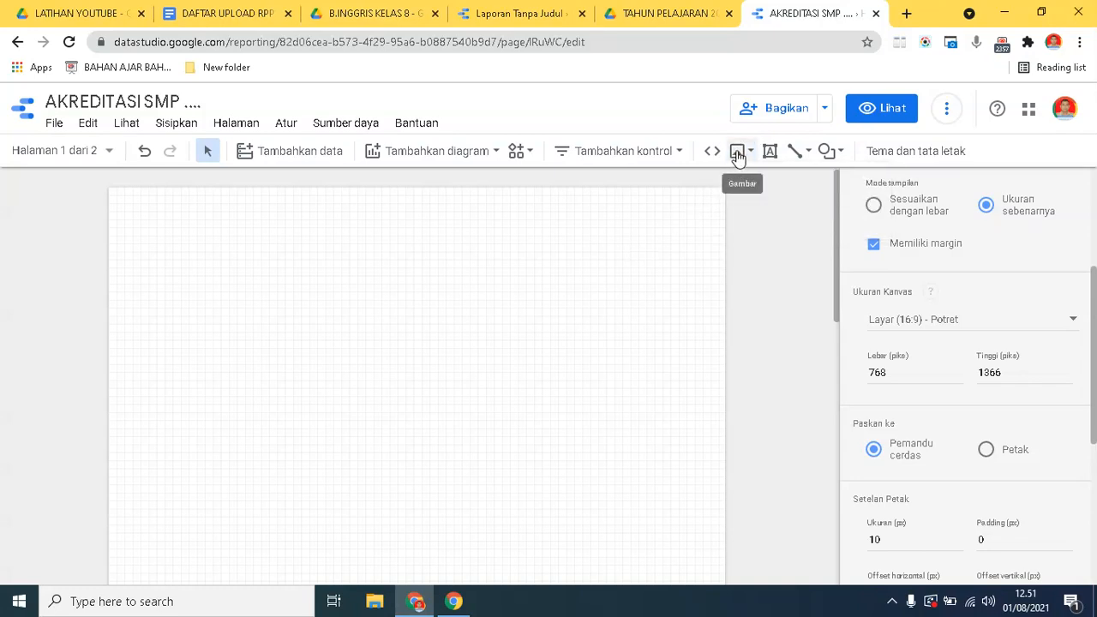
pyautogui.click(738, 157)
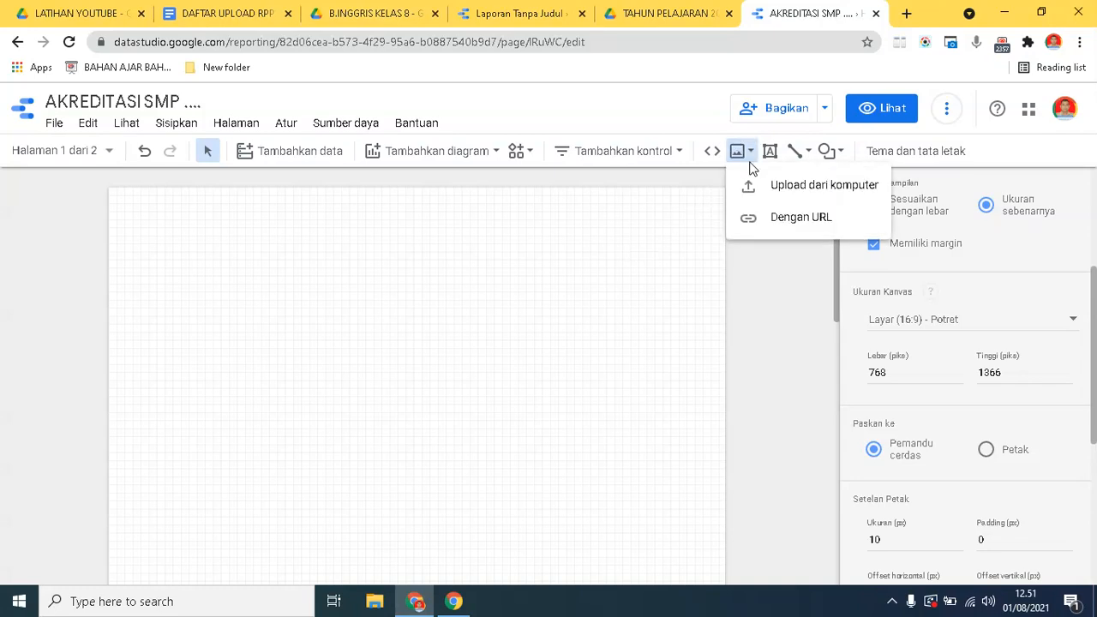
pyautogui.click(816, 186)
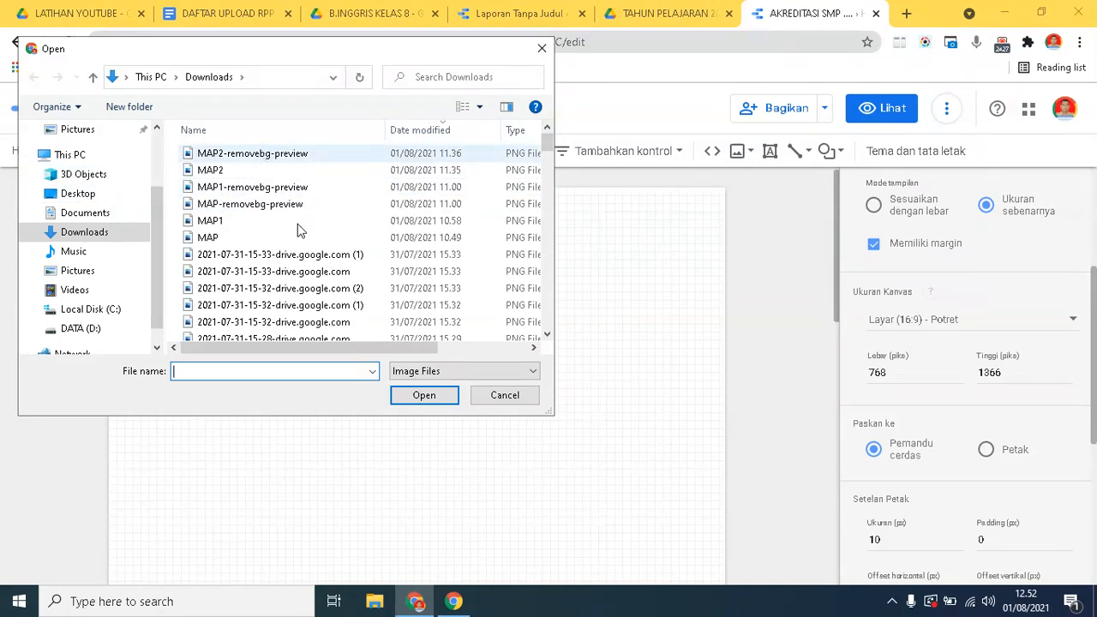
pyautogui.click(267, 154)
pyautogui.click(423, 395)
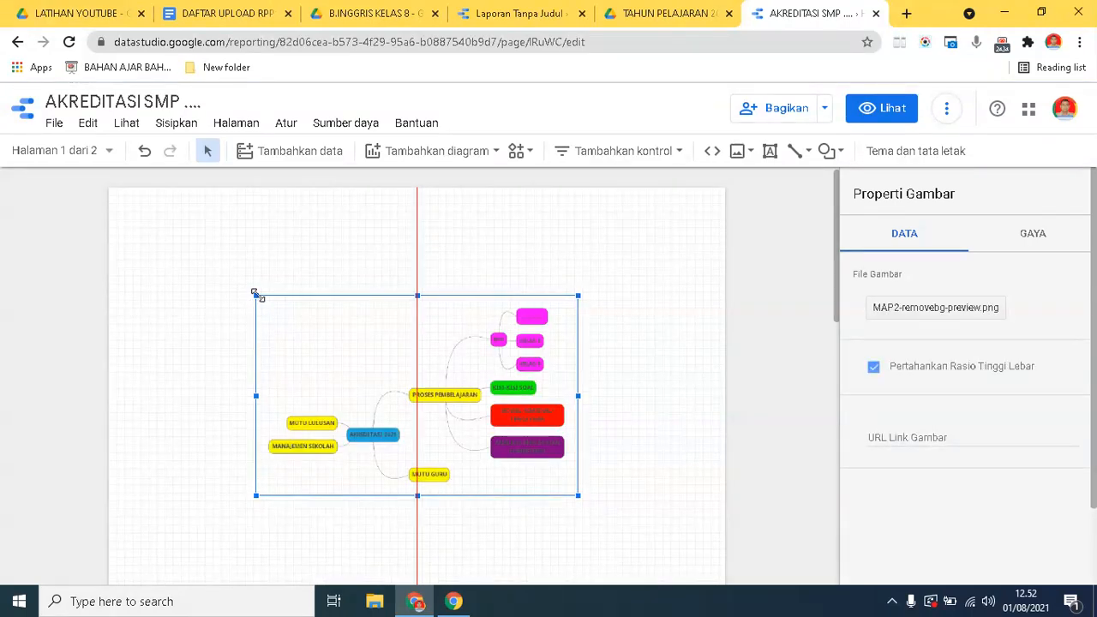
# - Enlarge the mind map image to most of the page width, centre it horizontally below the page's upper edge, and deselect it
pyautogui.moveTo(254, 294); pyautogui.dragTo(137, 199)
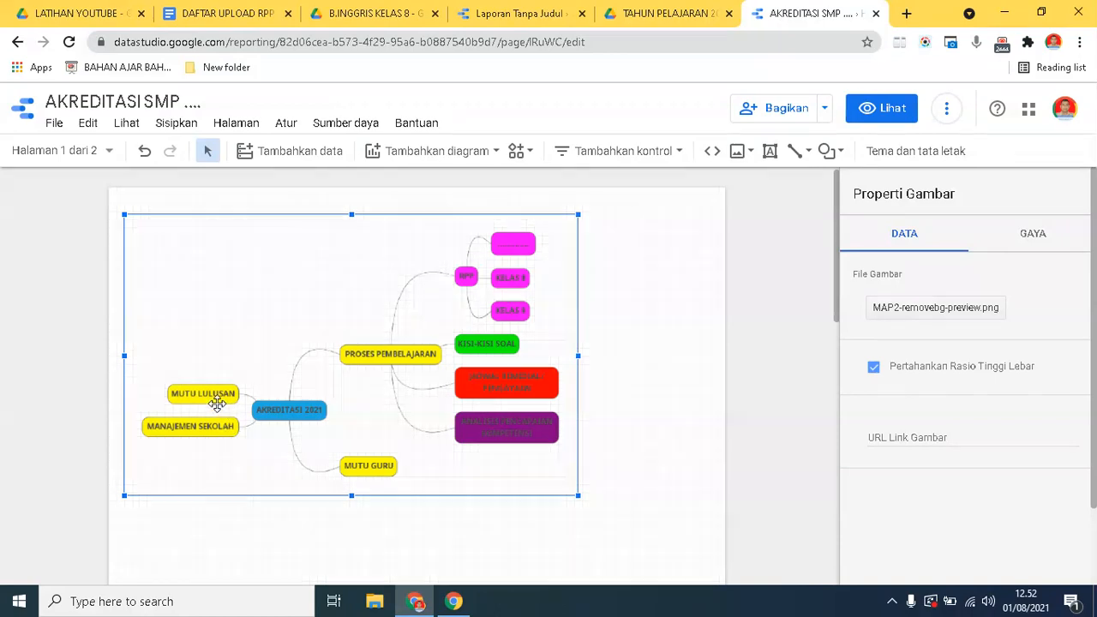
pyautogui.moveTo(575, 495); pyautogui.dragTo(627, 566)
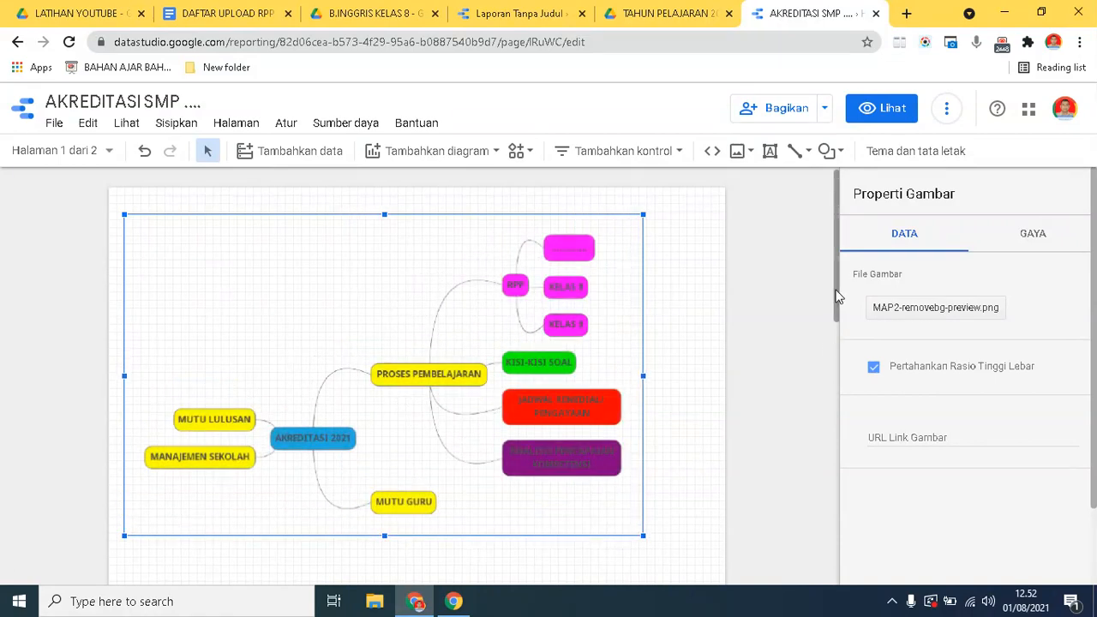
pyautogui.moveTo(495, 356); pyautogui.dragTo(452, 271)
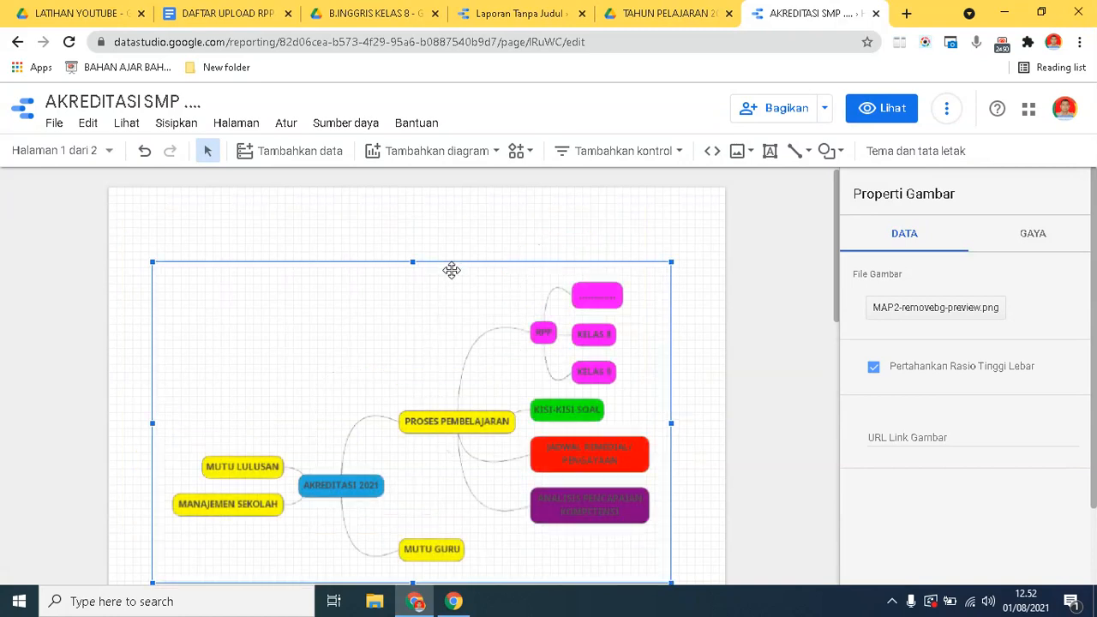
pyautogui.click(546, 218)
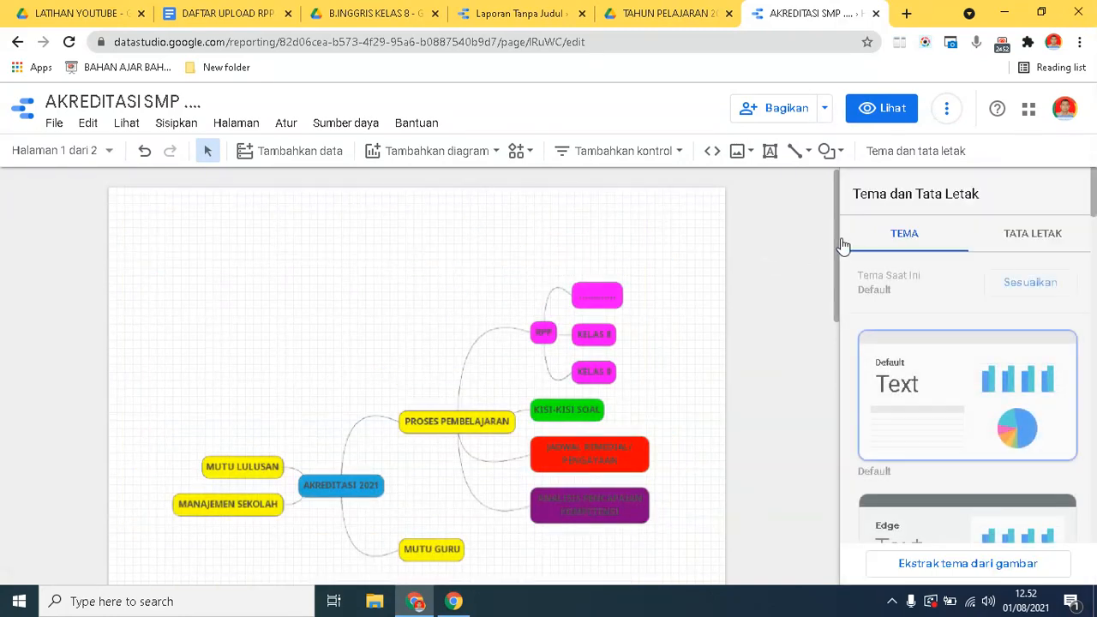
pyautogui.moveTo(844, 249)
pyautogui.mouseDown()
pyautogui.moveTo(844, 320)
pyautogui.moveTo(848, 254)
pyautogui.moveTo(848, 267)
pyautogui.mouseUp()
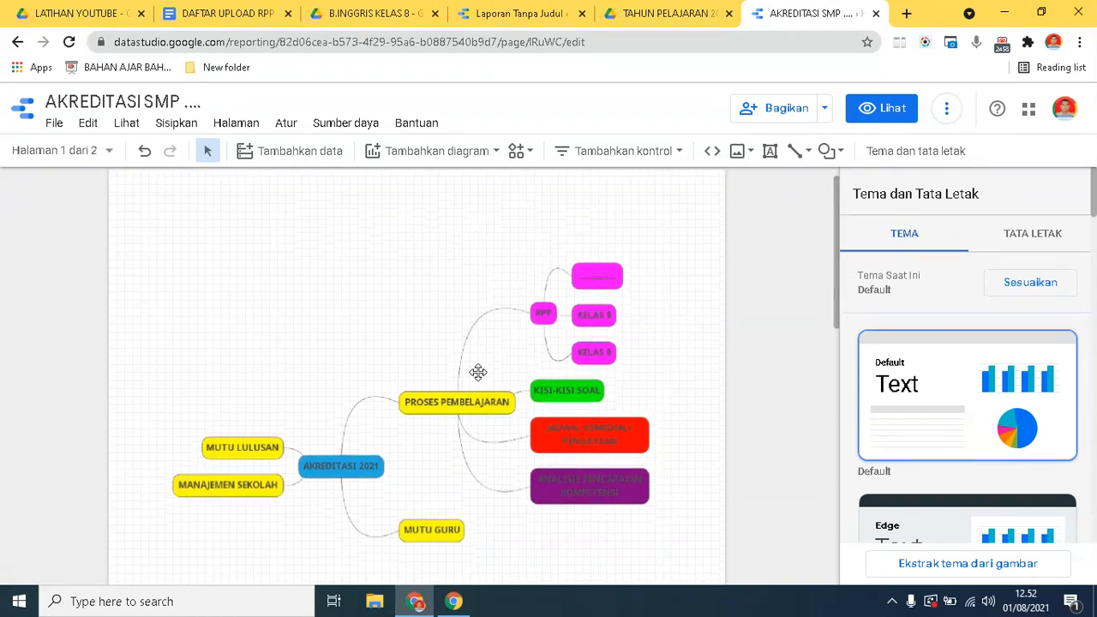
pyautogui.moveTo(843, 271)
pyautogui.mouseDown()
pyautogui.moveTo(842, 314)
pyautogui.moveTo(838, 267)
pyautogui.moveTo(842, 289)
pyautogui.mouseUp()
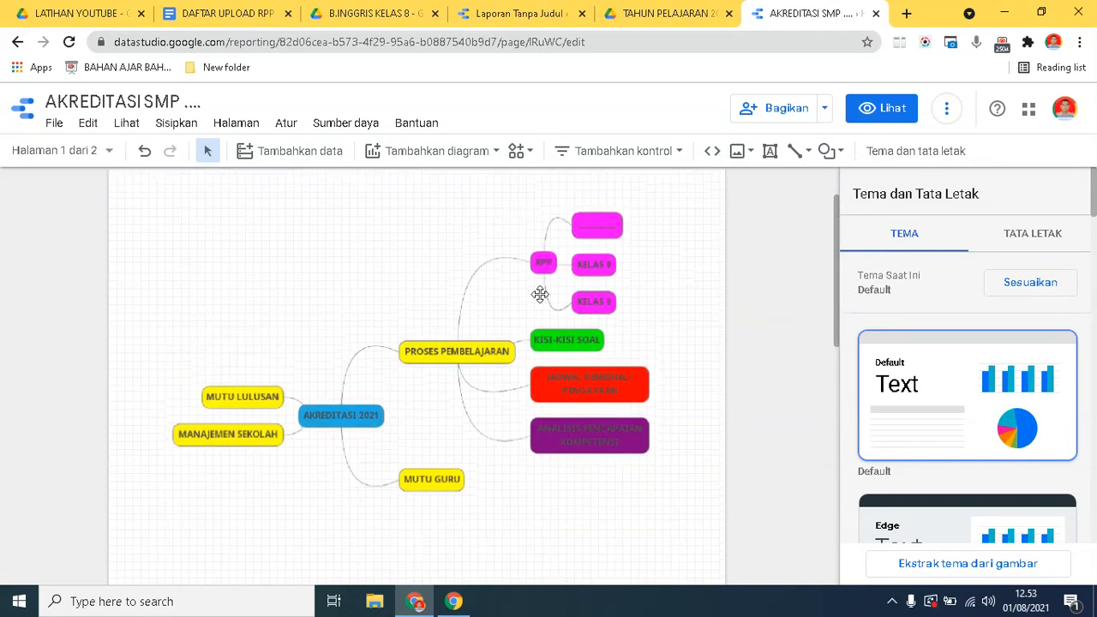